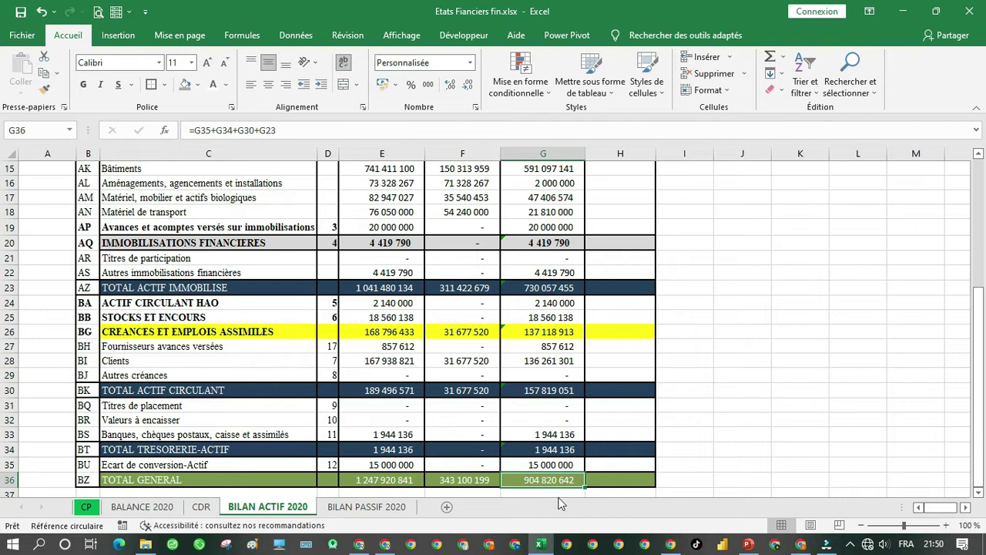
Examine the BILAN PASSIF 2020 sheet down to the formula in its TOTAL GENERAL row.
{"action": "left_click", "coordinate": [389, 507]}
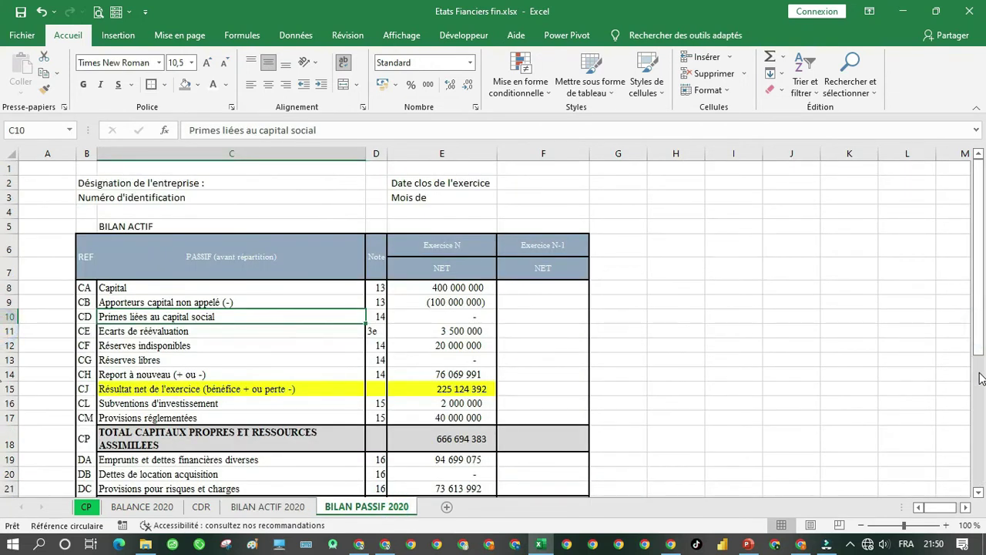
{"action": "left_click_drag", "start_coordinate": [978, 346], "coordinate": [977, 494]}
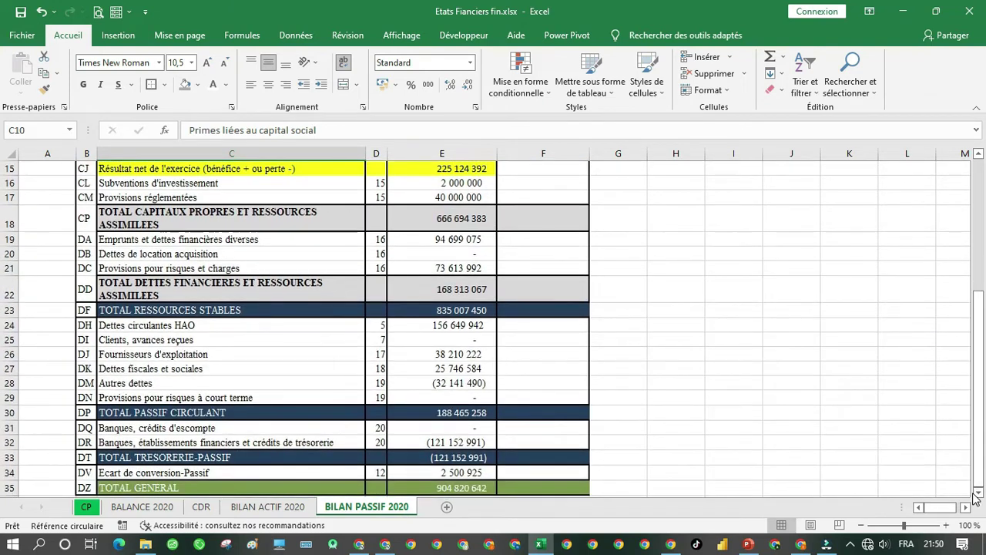
{"action": "left_click", "coordinate": [462, 490]}
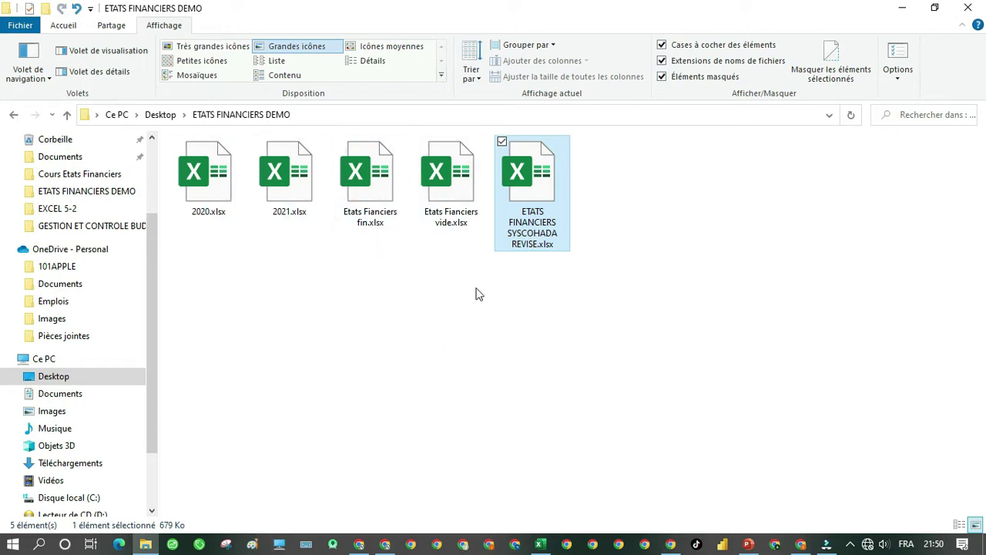
{"action": "left_click", "coordinate": [455, 177]}
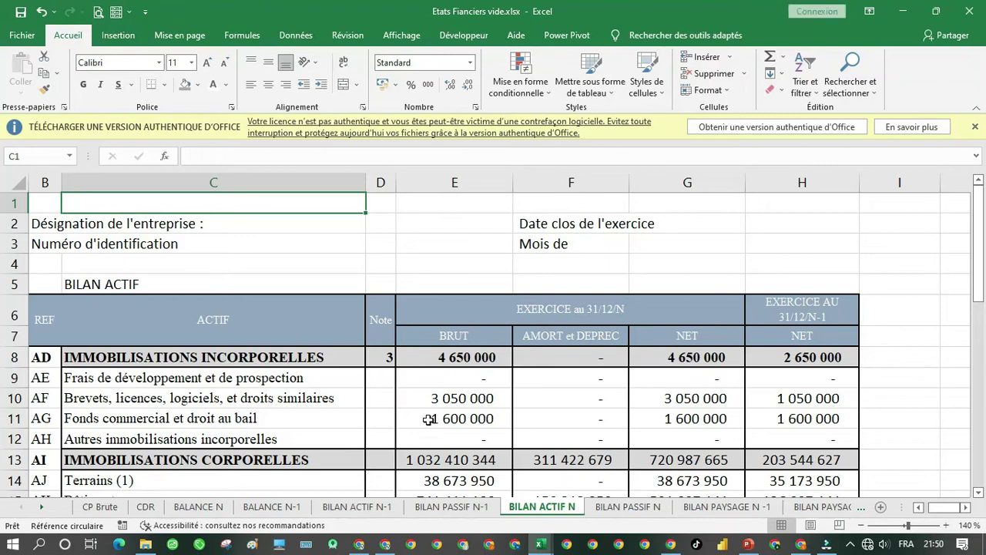
{"action": "left_click", "coordinate": [969, 11]}
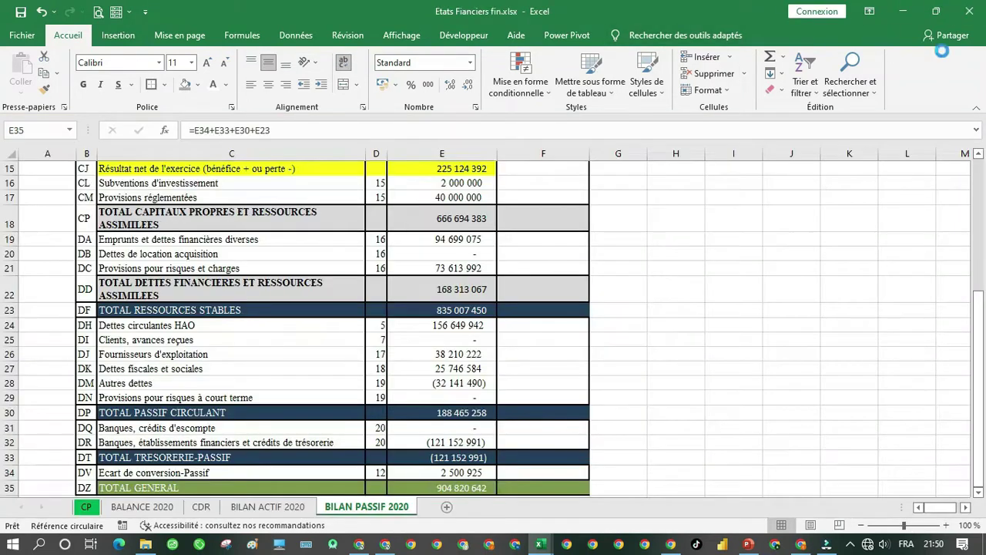
{"action": "left_click", "coordinate": [486, 364]}
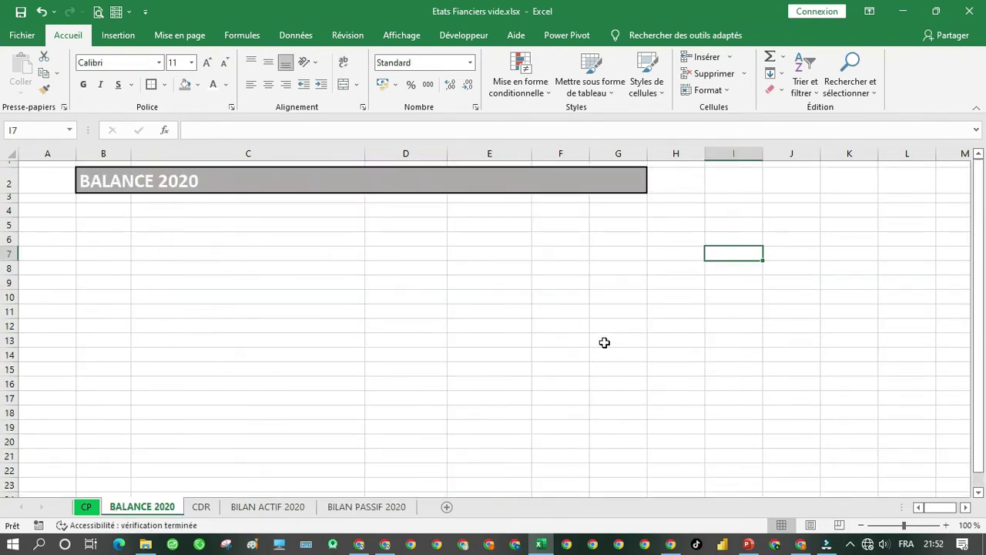
Review the empty BALANCE 2020, CDR, BILAN ACTIF 2020 and BILAN PASSIF 2020 sheets, finishing on BALANCE 2020.
{"action": "left_click", "coordinate": [605, 342]}
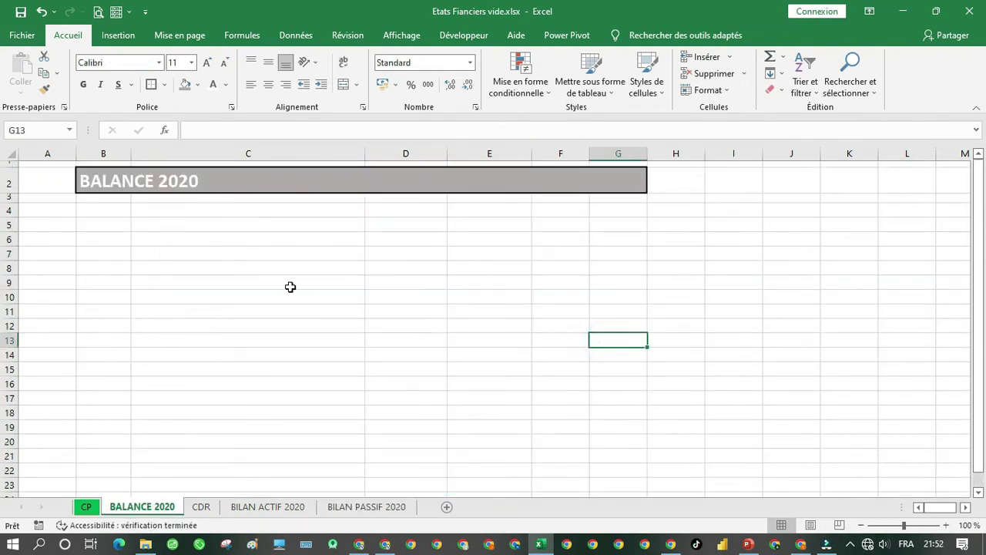
{"action": "left_click_drag", "start_coordinate": [116, 234], "coordinate": [245, 443]}
{"action": "left_click", "coordinate": [202, 508]}
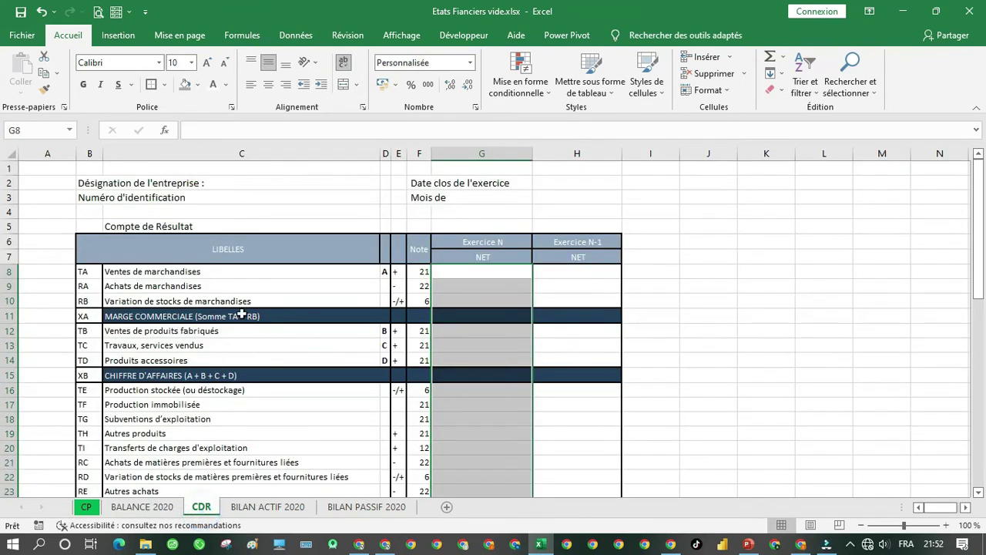
{"action": "left_click", "coordinate": [505, 304]}
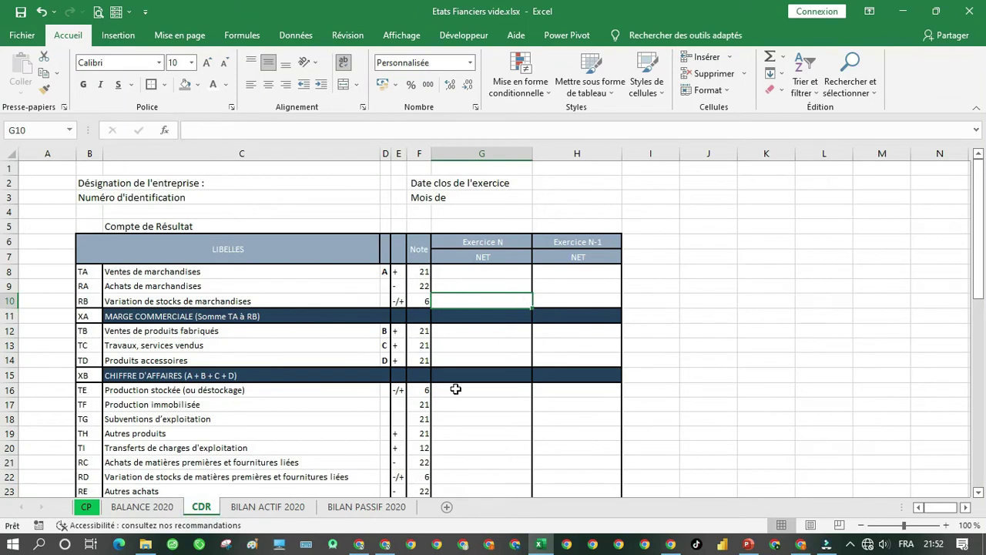
{"action": "left_click", "coordinate": [280, 509]}
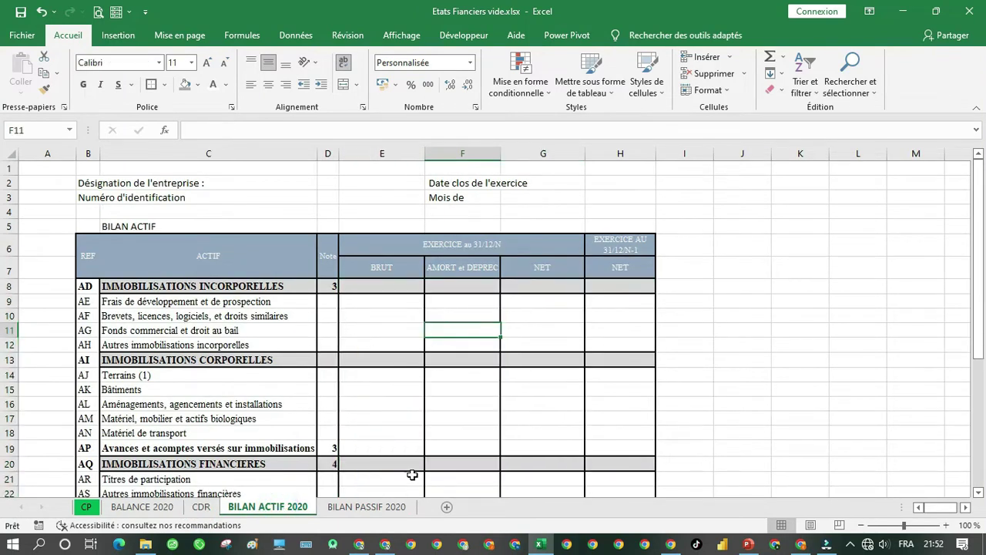
{"action": "left_click", "coordinate": [365, 507]}
{"action": "left_click", "coordinate": [434, 430]}
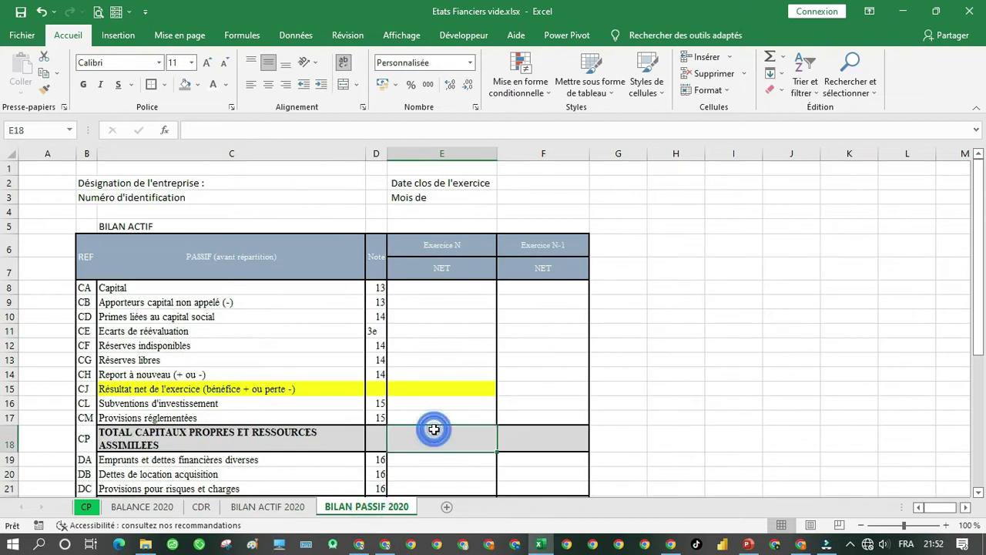
{"action": "left_click", "coordinate": [265, 375]}
{"action": "left_click", "coordinate": [264, 432]}
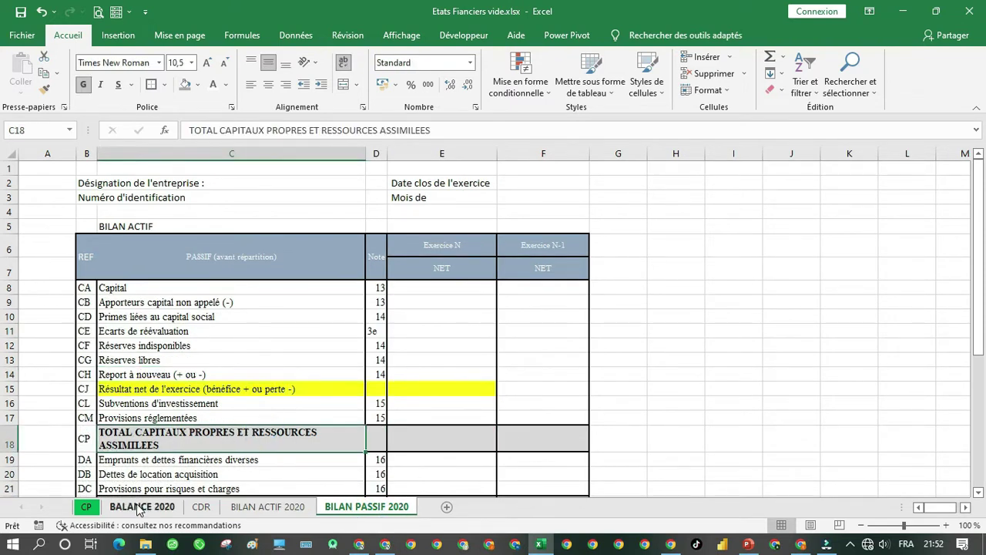
{"action": "left_click", "coordinate": [138, 506]}
{"action": "left_click", "coordinate": [185, 417]}
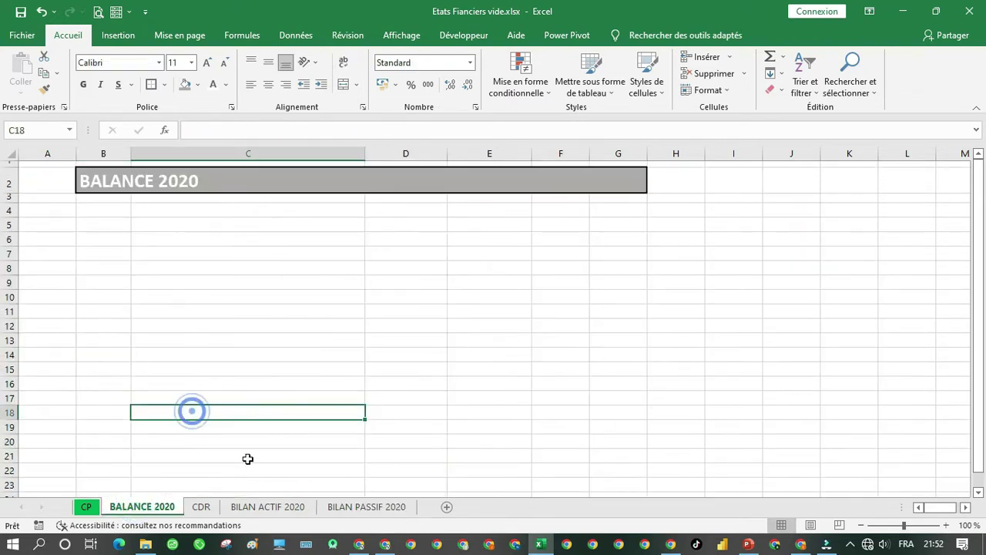
Open the 2020.xlsx workbook from the ETATS FINANCIERS DEMO folder in File Explorer and dismiss the Office licence notice.
{"action": "left_click", "coordinate": [146, 544]}
{"action": "left_click", "coordinate": [210, 181]}
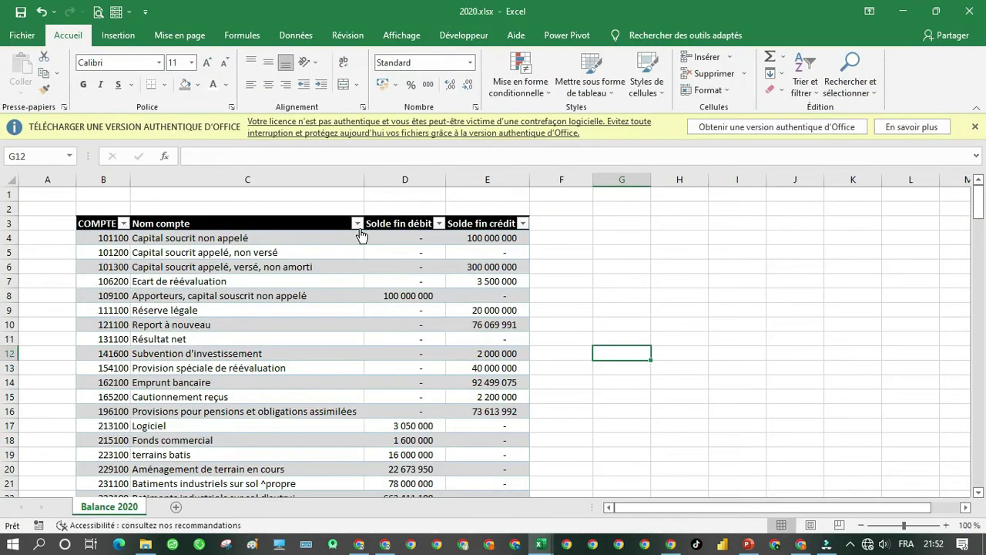
{"action": "left_click", "coordinate": [974, 129]}
{"action": "left_click", "coordinate": [671, 287]}
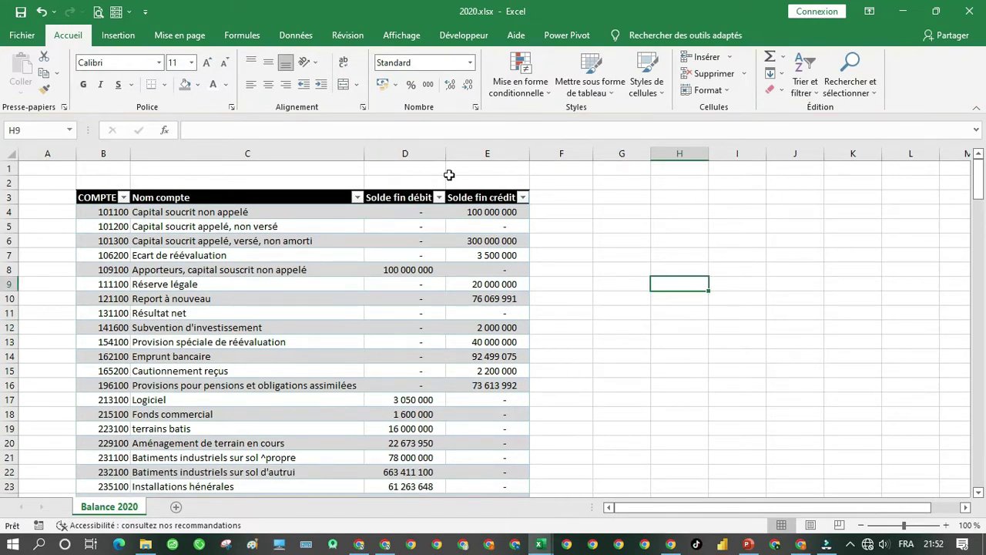
Total the Solde fin débit column with SOMME in D2 and extend the formula to E2 for Solde fin crédit.
{"action": "left_click", "coordinate": [398, 197]}
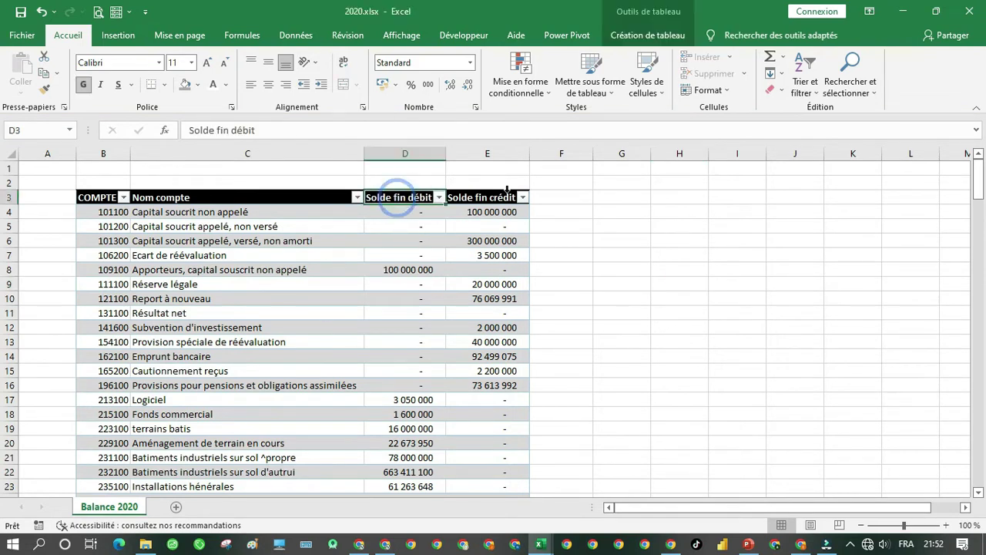
{"action": "left_click", "coordinate": [482, 191]}
{"action": "left_click", "coordinate": [431, 189]}
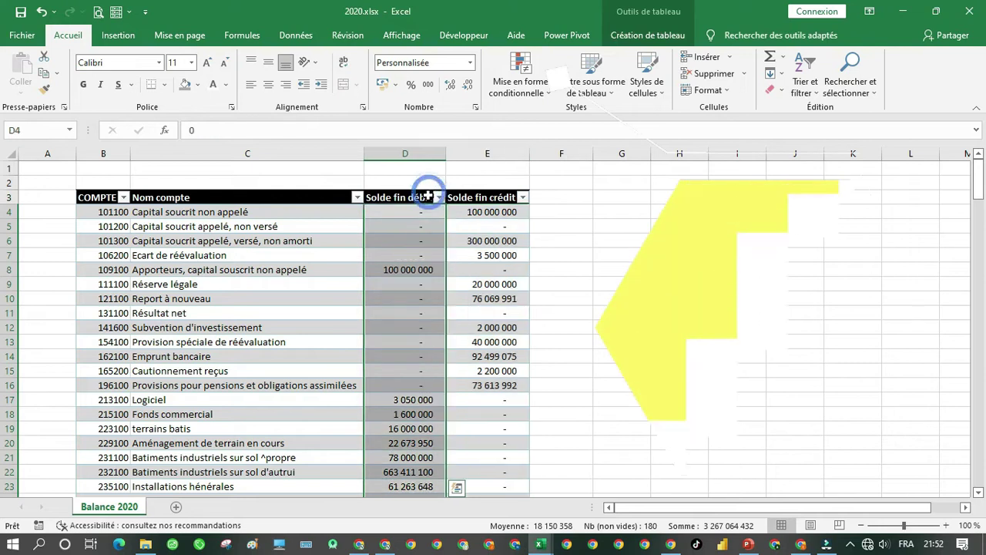
{"action": "left_click", "coordinate": [429, 197]}
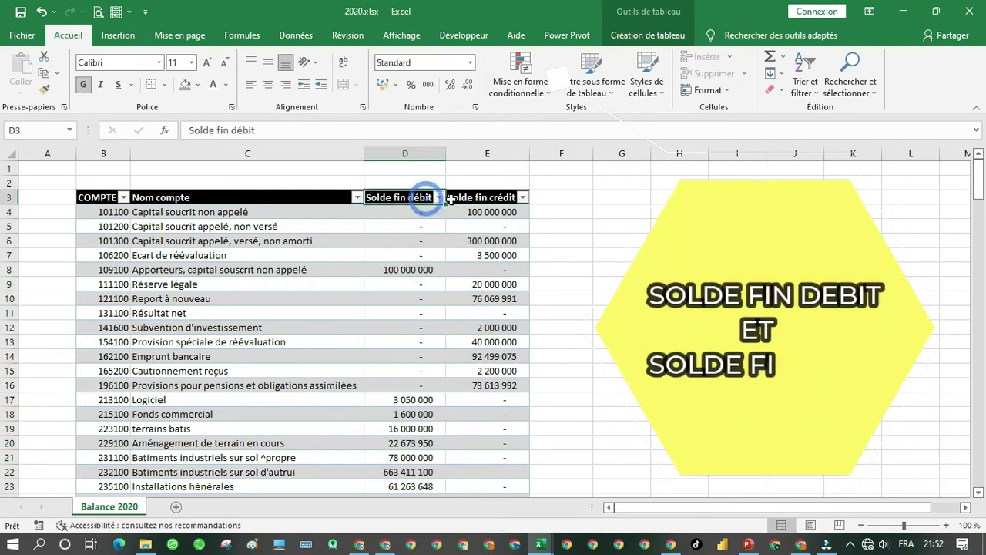
{"action": "left_click", "coordinate": [417, 178]}
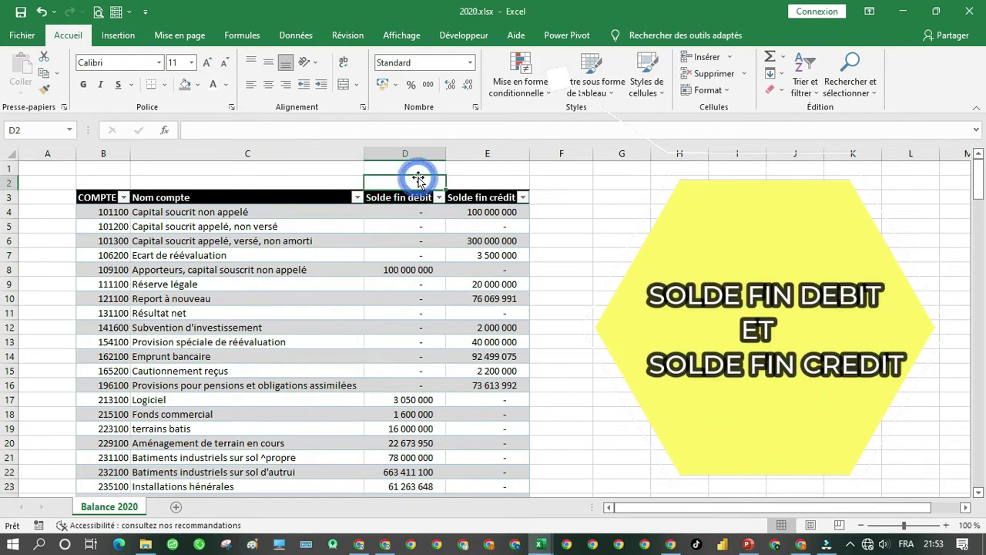
{"action": "type", "text": "=somme"}
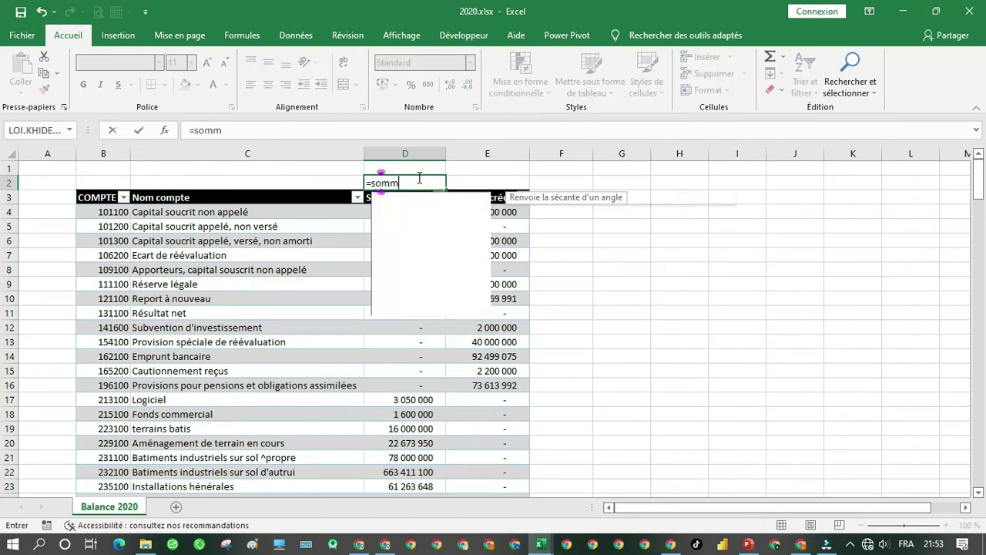
{"action": "key", "text": "Tab"}
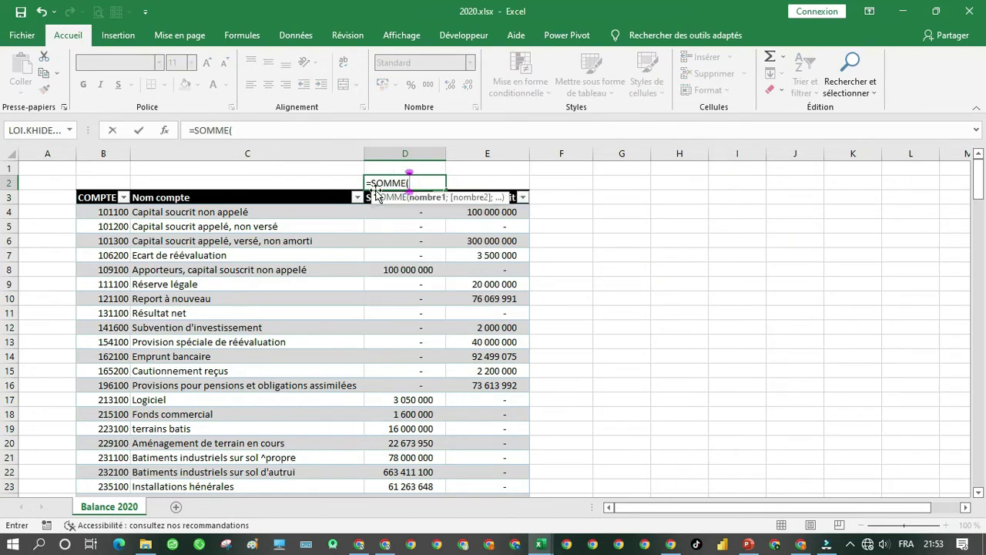
{"action": "left_click", "coordinate": [383, 211]}
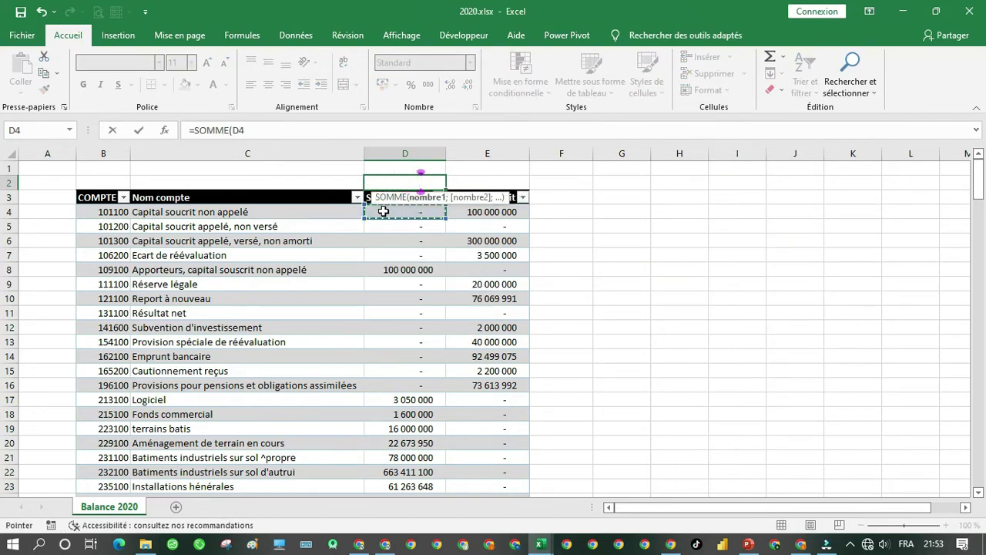
{"action": "key", "text": "ctrl+shift+Down"}
{"action": "key", "text": "Return"}
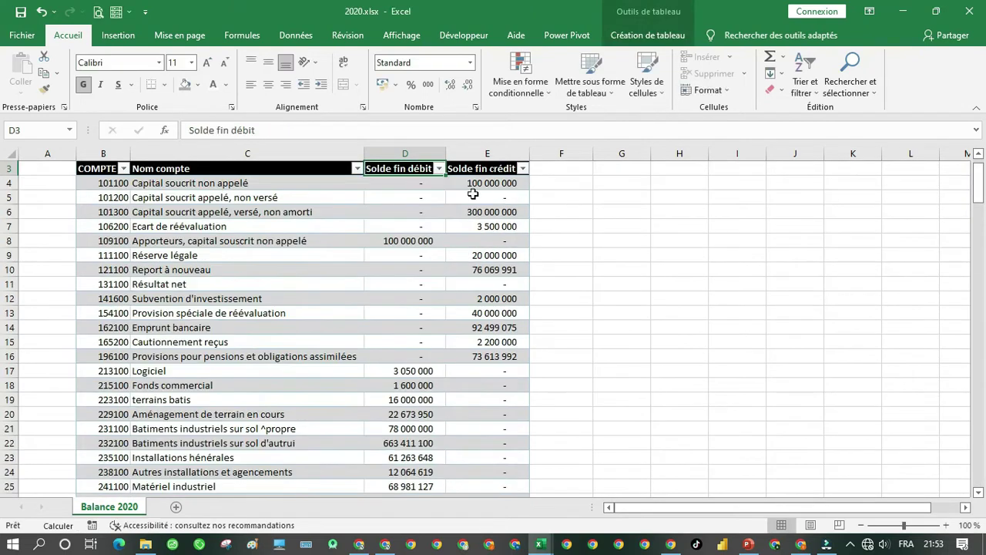
{"action": "left_click", "coordinate": [400, 182]}
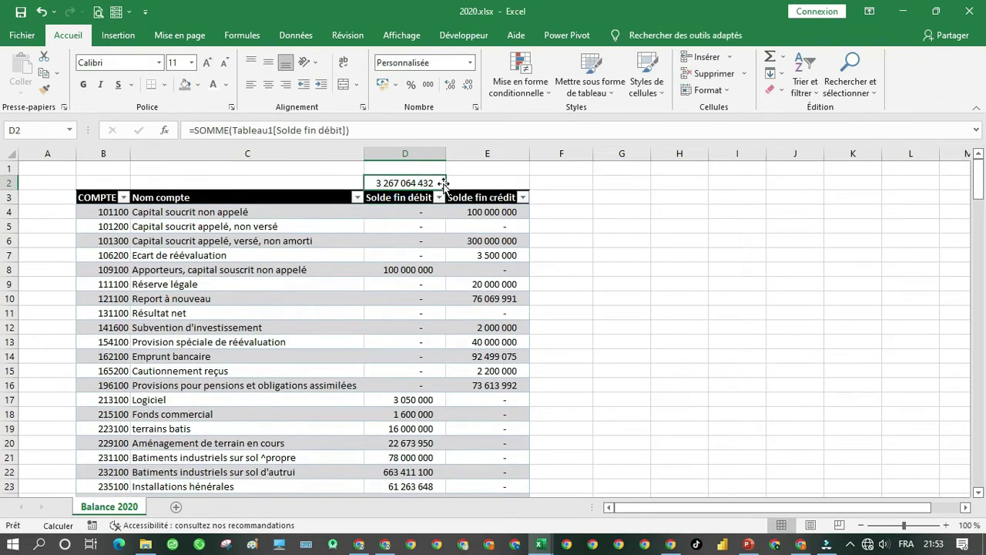
{"action": "left_click_drag", "start_coordinate": [446, 187], "coordinate": [517, 181]}
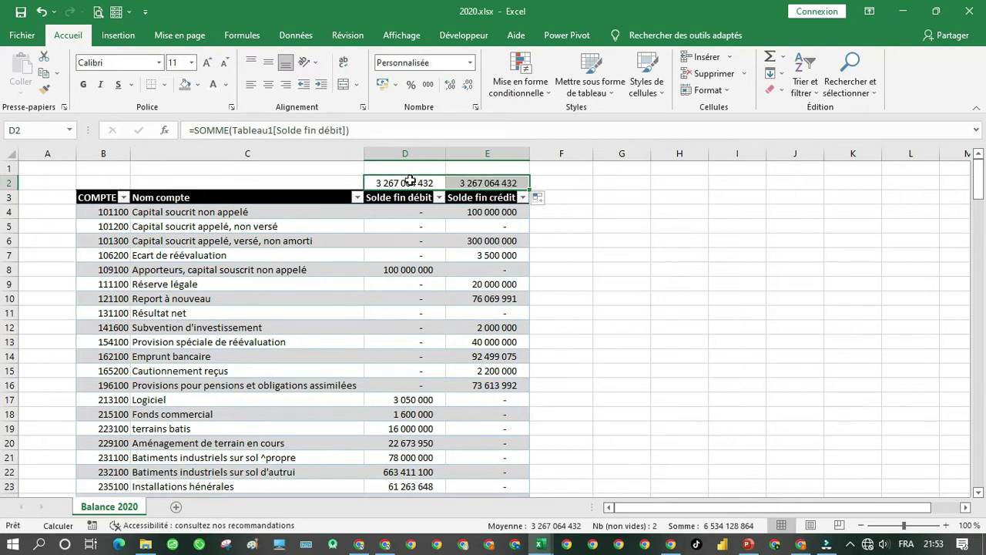
{"action": "left_click", "coordinate": [509, 182]}
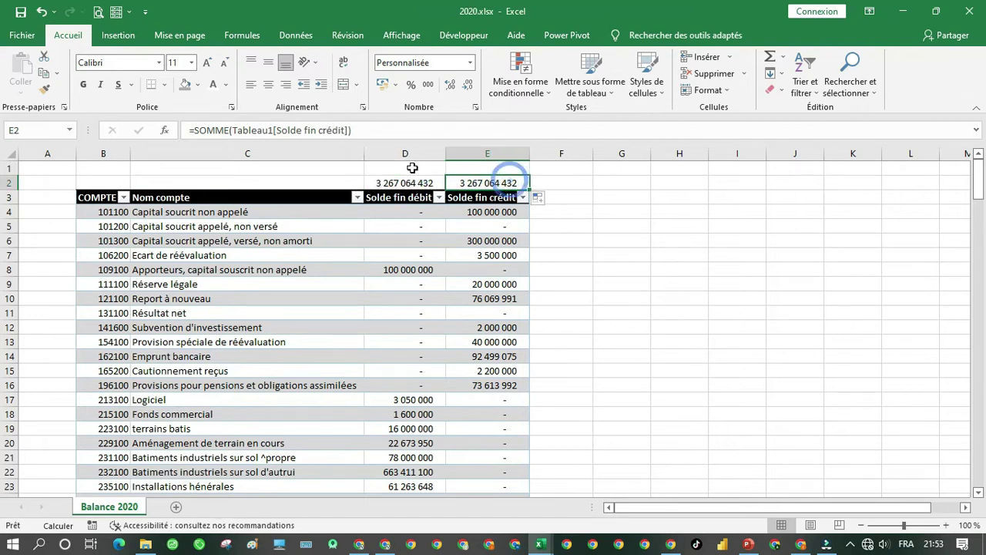
Check the debit total against the credit total with =D2-E2 in F2, and clear that cell.
{"action": "left_click", "coordinate": [577, 180]}
{"action": "type", "text": "="}
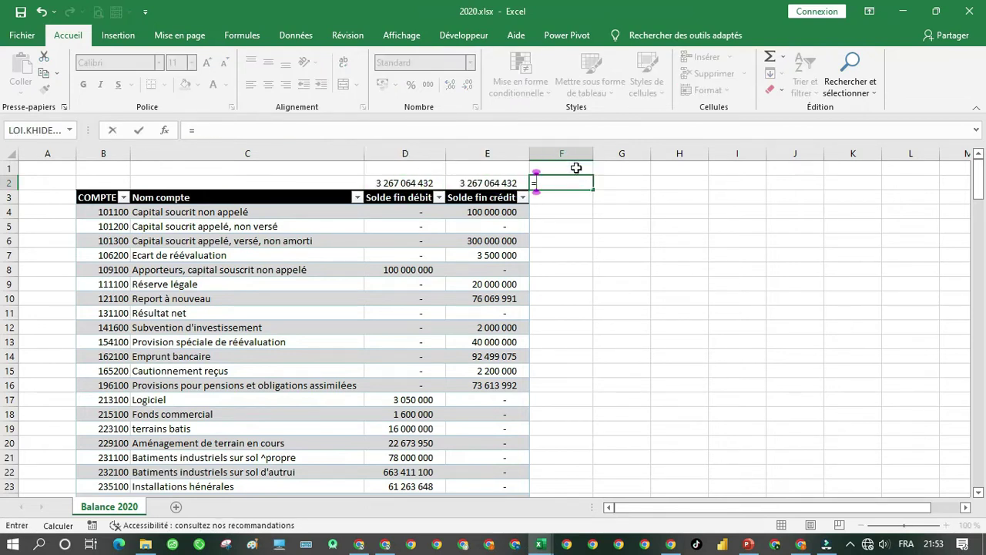
{"action": "left_click", "coordinate": [407, 185]}
{"action": "type", "text": "-"}
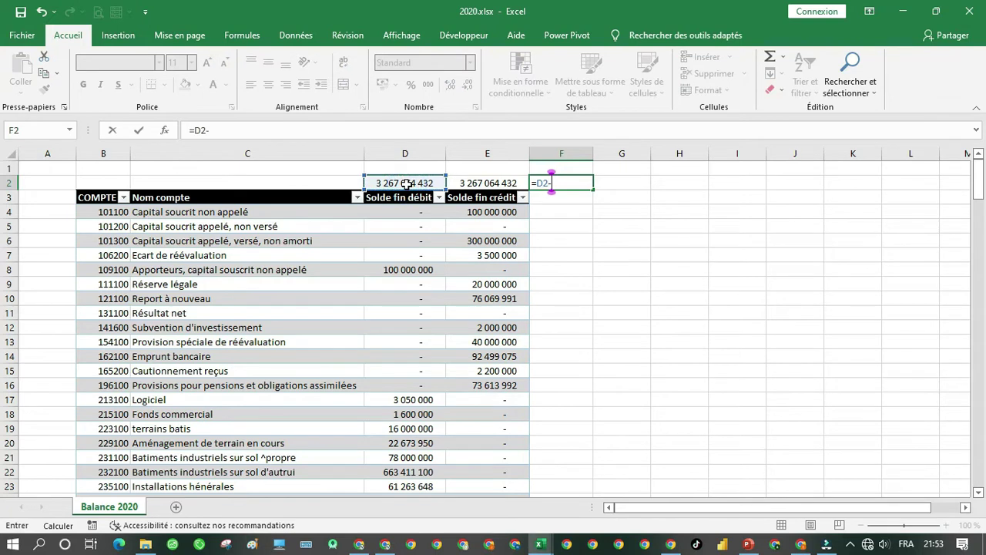
{"action": "left_click", "coordinate": [467, 186]}
{"action": "key", "text": "Return"}
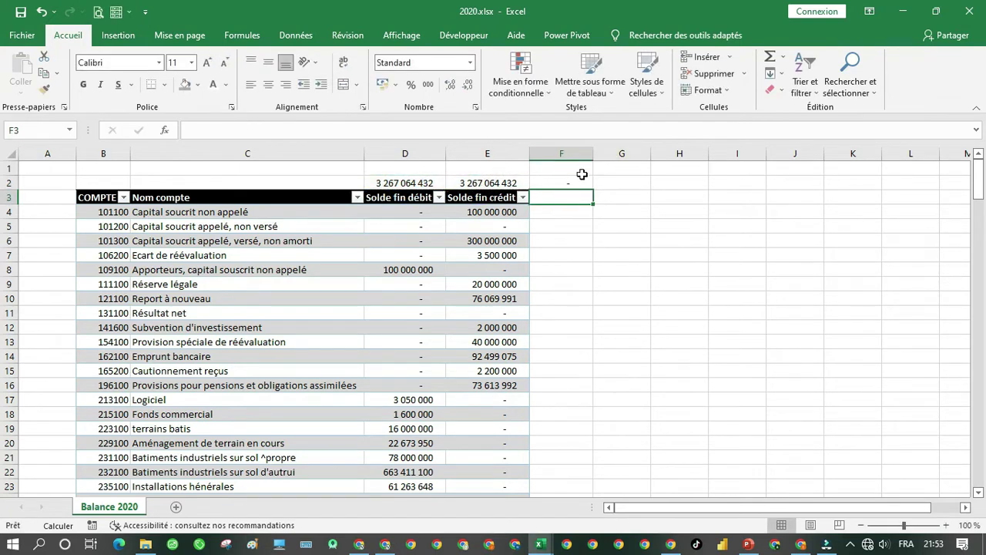
{"action": "left_click", "coordinate": [582, 177]}
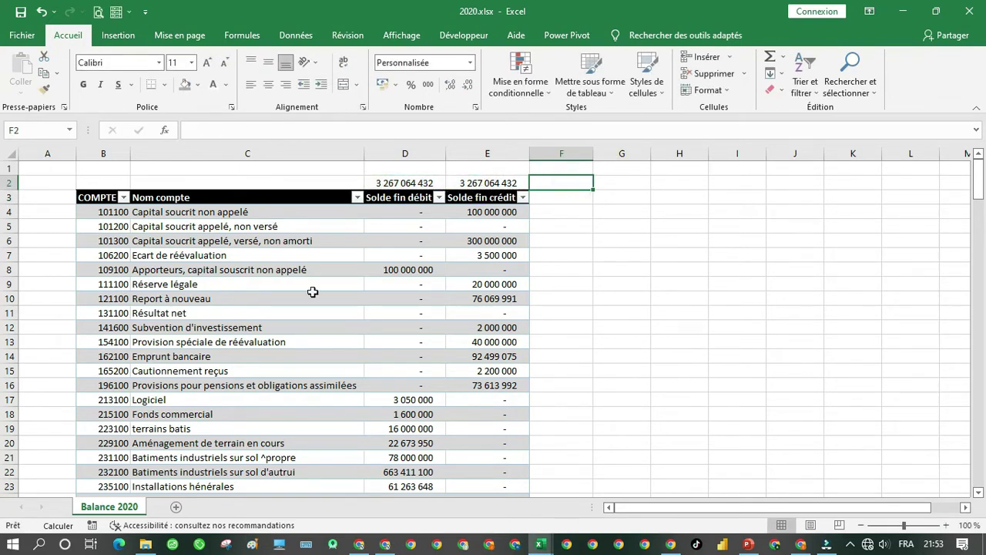
Copy the entire balance table, including its headers, from B3 to E183.
{"action": "left_click", "coordinate": [106, 199]}
{"action": "key", "text": "ctrl+shift+End"}
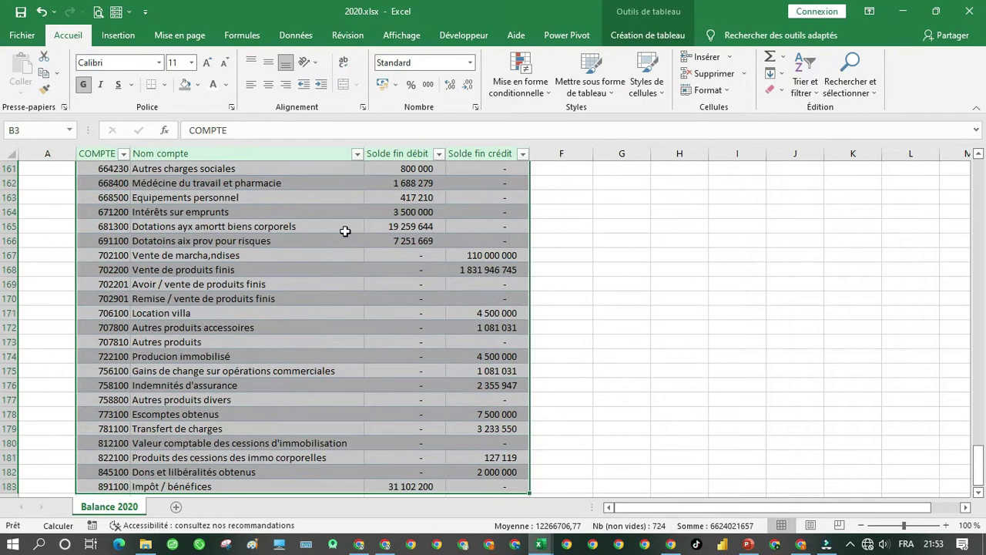
{"action": "scroll", "coordinate": [345, 231], "scroll_direction": "up", "scroll_amount": 20}
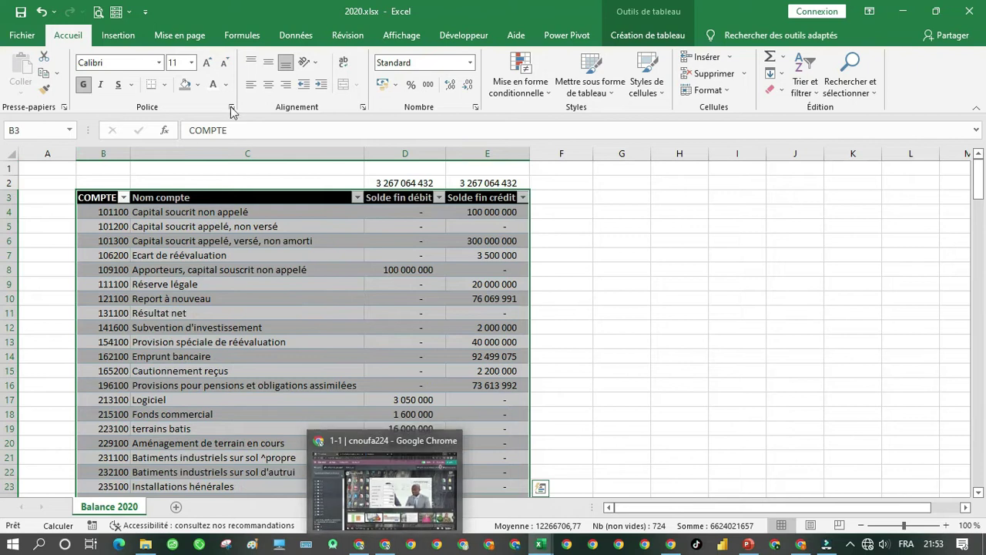
{"action": "key", "text": "ctrl+c"}
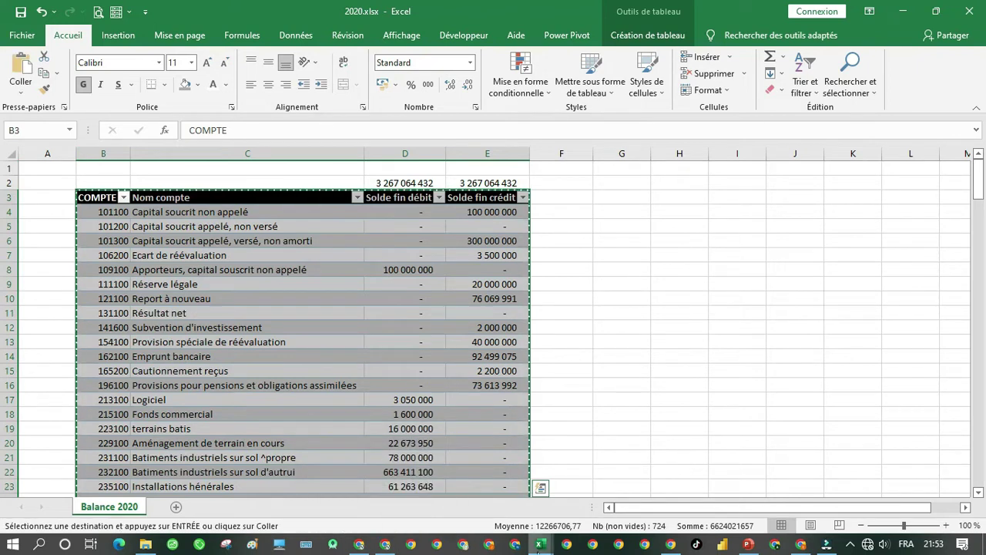
Switch to the Etats Fianciers vide.xlsx workbook and paste the copied balance table into the BALANCE 2020 sheet starting at B4.
{"action": "mouse_move", "coordinate": [539, 546]}
{"action": "left_click", "coordinate": [474, 490]}
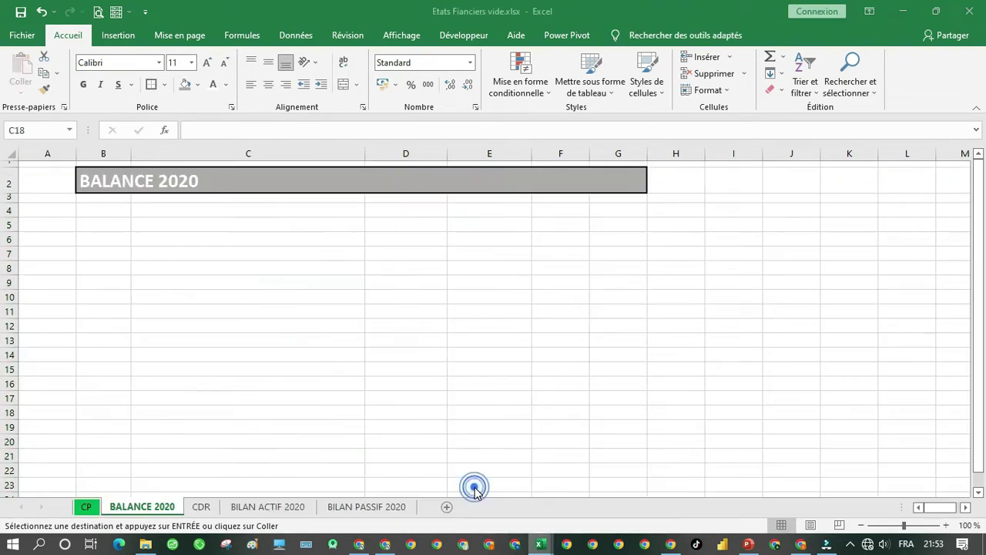
{"action": "left_click", "coordinate": [115, 208]}
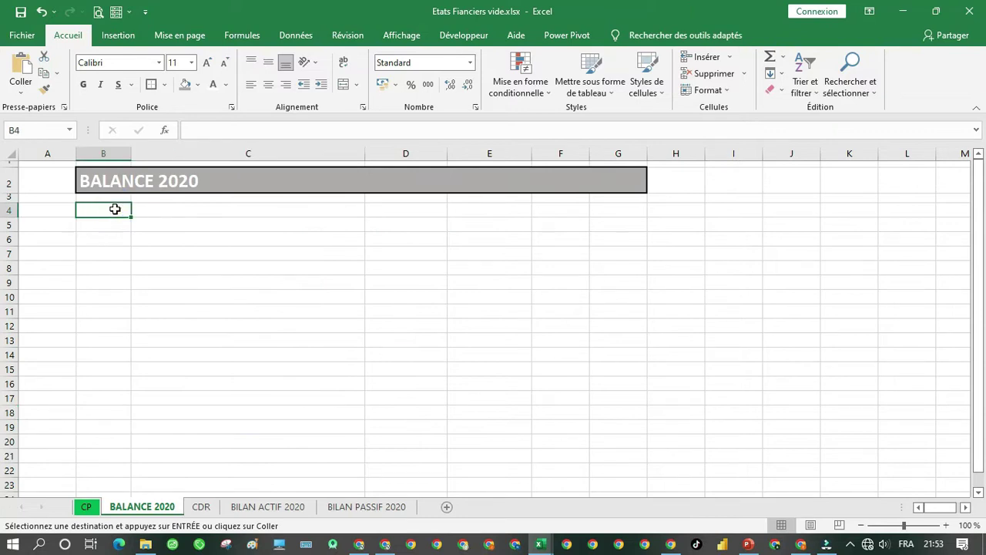
{"action": "key", "text": "ctrl+v"}
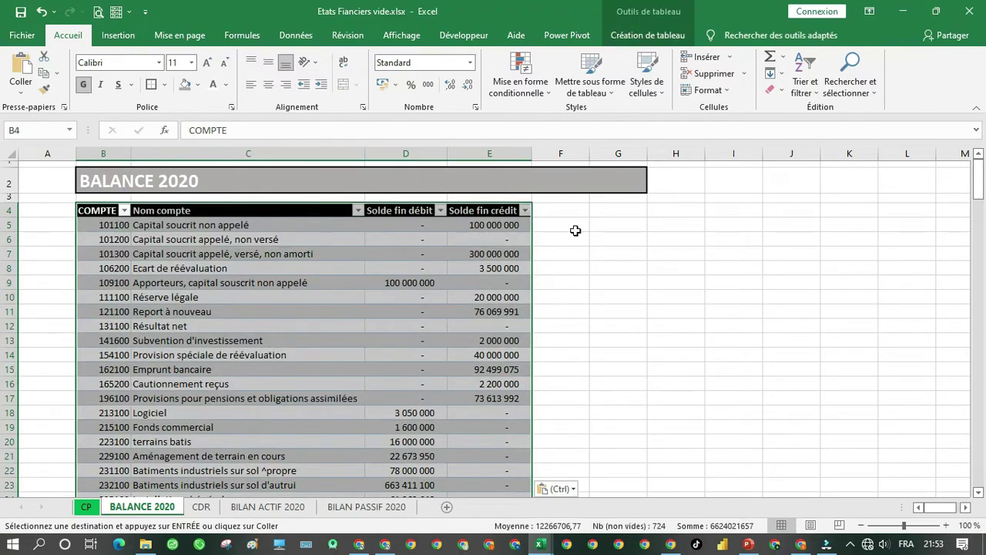
{"action": "left_click", "coordinate": [575, 231]}
{"action": "left_click_drag", "start_coordinate": [625, 312], "coordinate": [633, 322]}
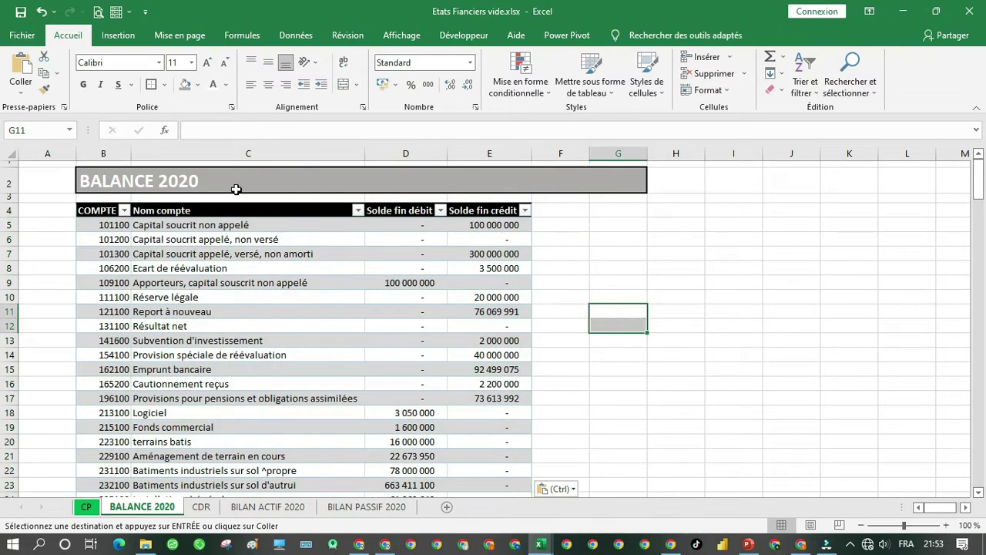
Review the CDR, BILAN ACTIF 2020 and BILAN PASSIF 2020 statement sheets and the chart of accounts in the CP sheet.
{"action": "left_click", "coordinate": [201, 508]}
{"action": "left_click", "coordinate": [258, 507]}
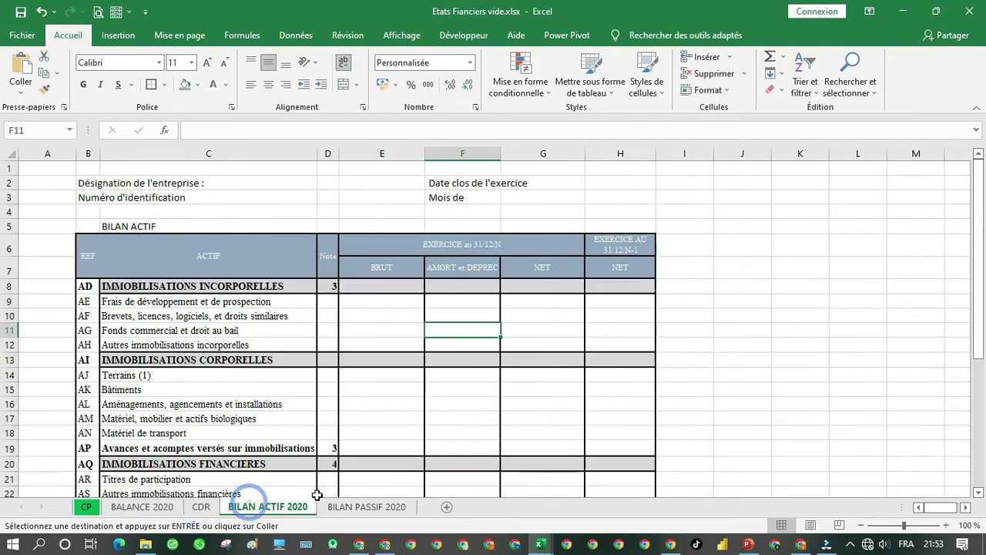
{"action": "left_click", "coordinate": [343, 507]}
{"action": "left_click", "coordinate": [201, 507]}
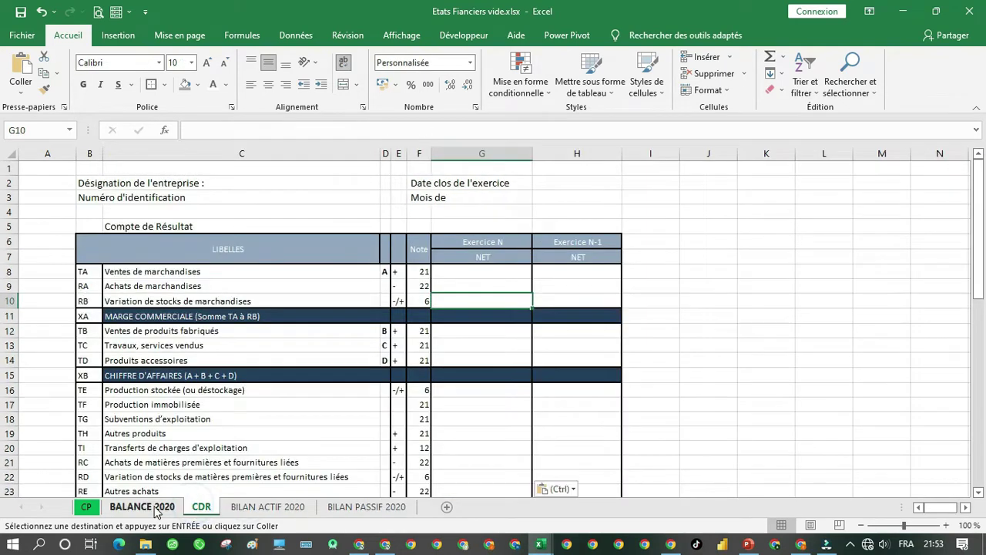
{"action": "left_click", "coordinate": [142, 507]}
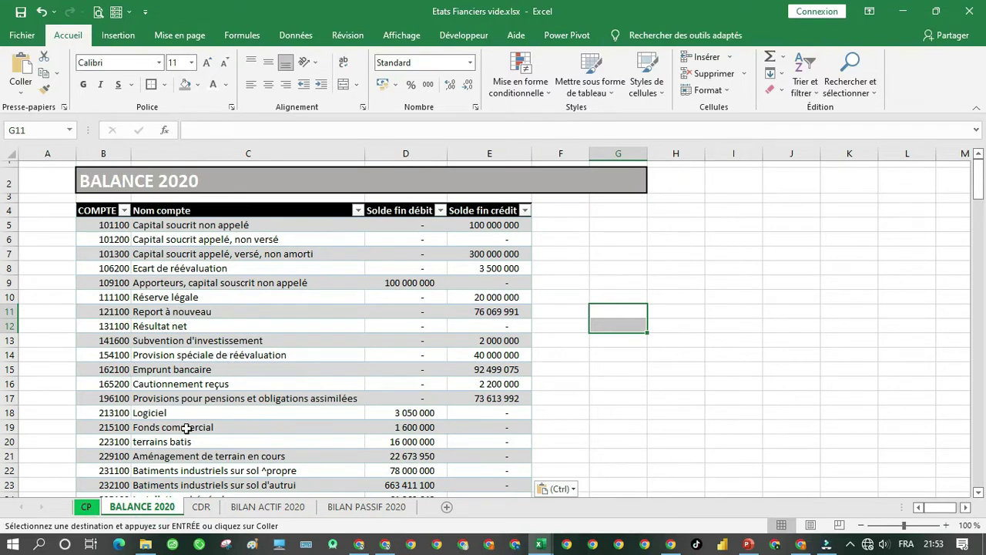
{"action": "left_click", "coordinate": [86, 506]}
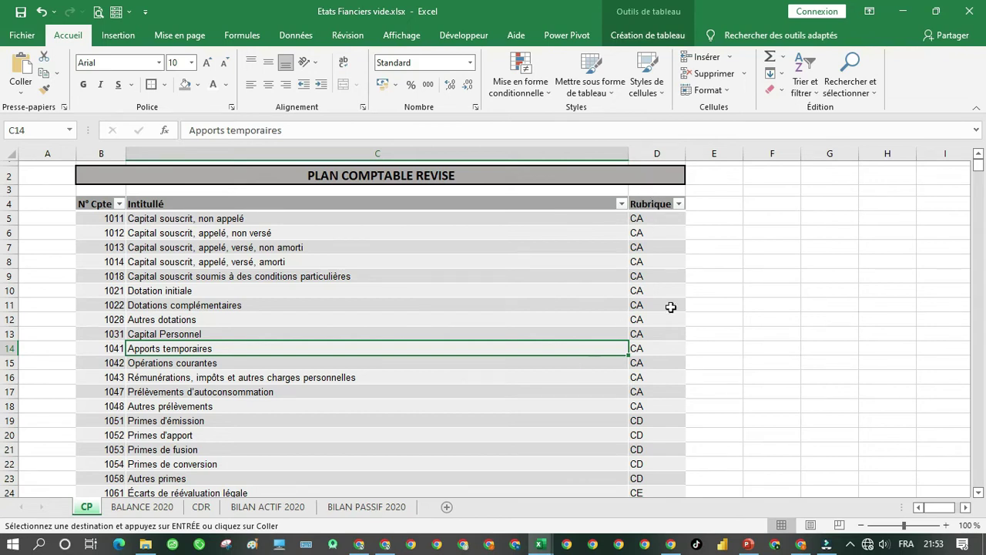
Add two columns to the table in the BALANCE 2020 sheet, headed GAUCHE in F4 and RUBRIQUE in G4.
{"action": "left_click", "coordinate": [142, 506]}
{"action": "left_click", "coordinate": [560, 210]}
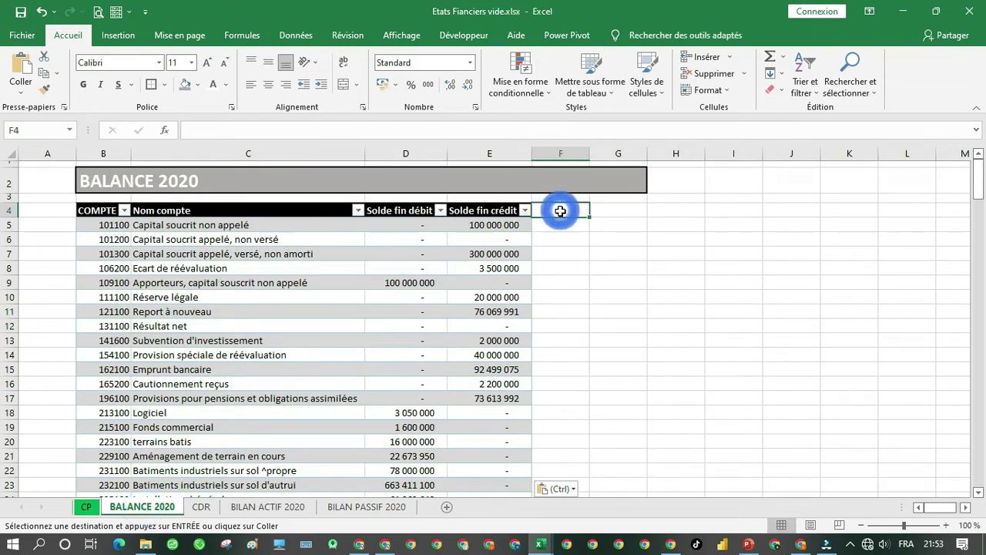
{"action": "type", "text": "GAU"}
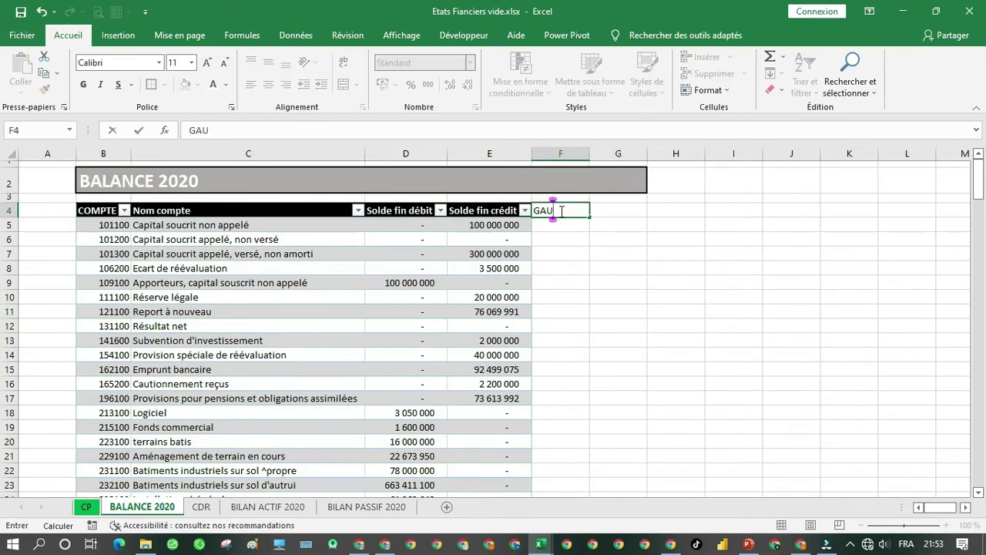
{"action": "type", "text": "CHE"}
{"action": "key", "text": "Tab"}
{"action": "type", "text": "R"}
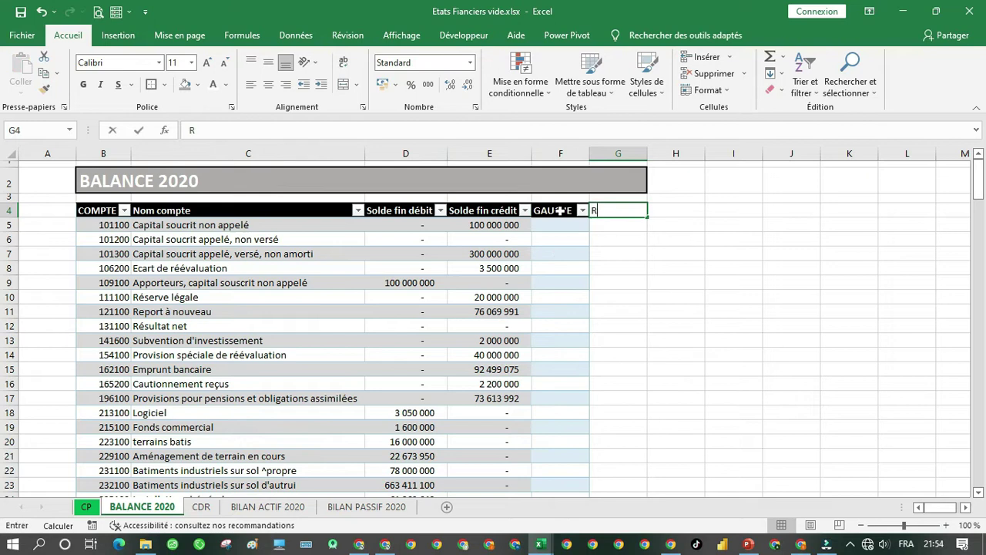
{"action": "type", "text": "IGH"}
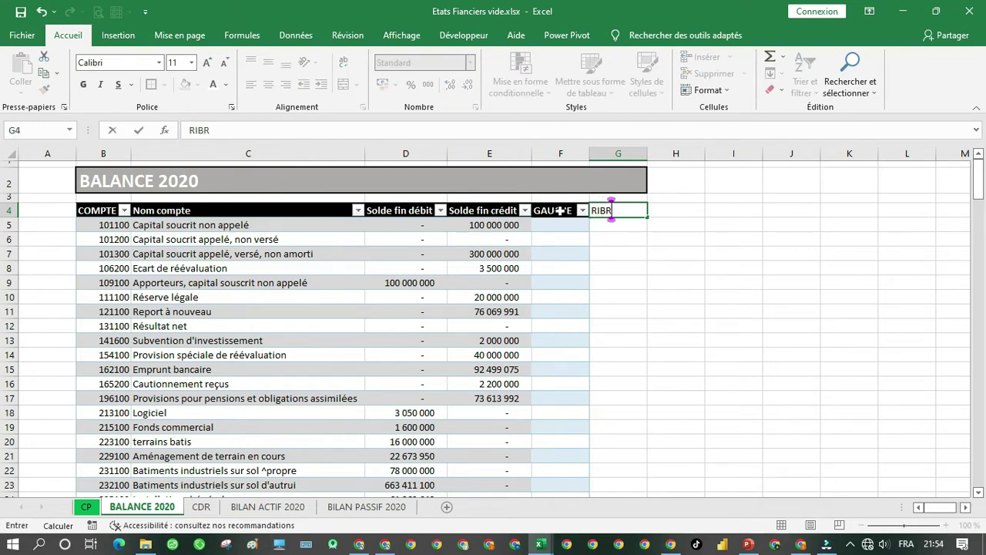
{"action": "key", "text": "BackSpace"}
{"action": "key", "text": "BackSpace"}
{"action": "type", "text": "UBRIQUE"}
{"action": "key", "text": "Return"}
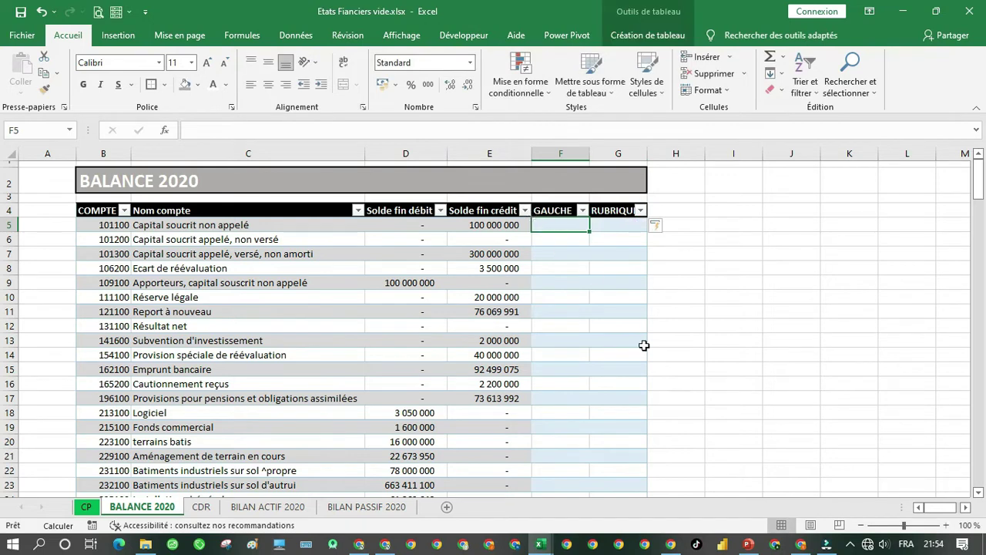
{"action": "type", "text": "="}
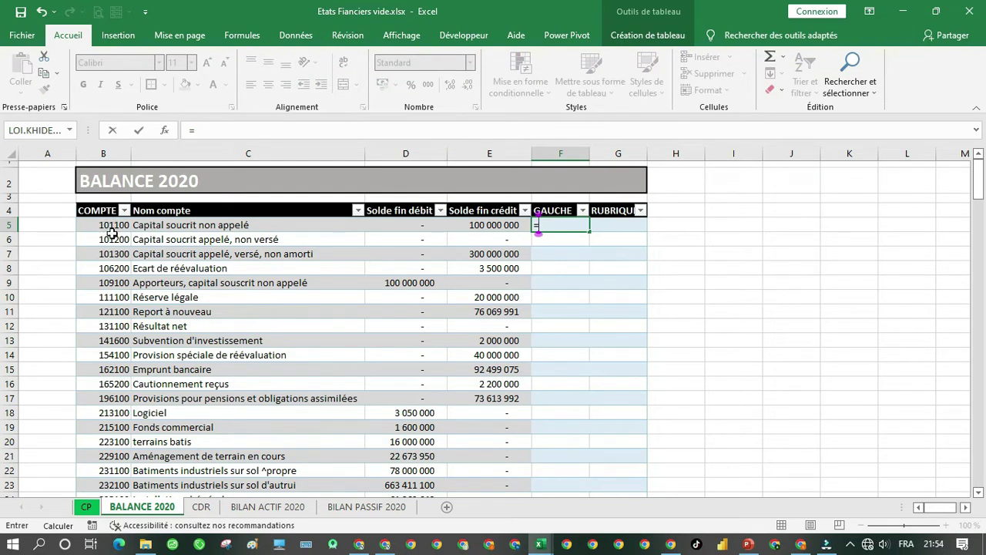
{"action": "type", "text": "gau"}
{"action": "key", "text": "Tab"}
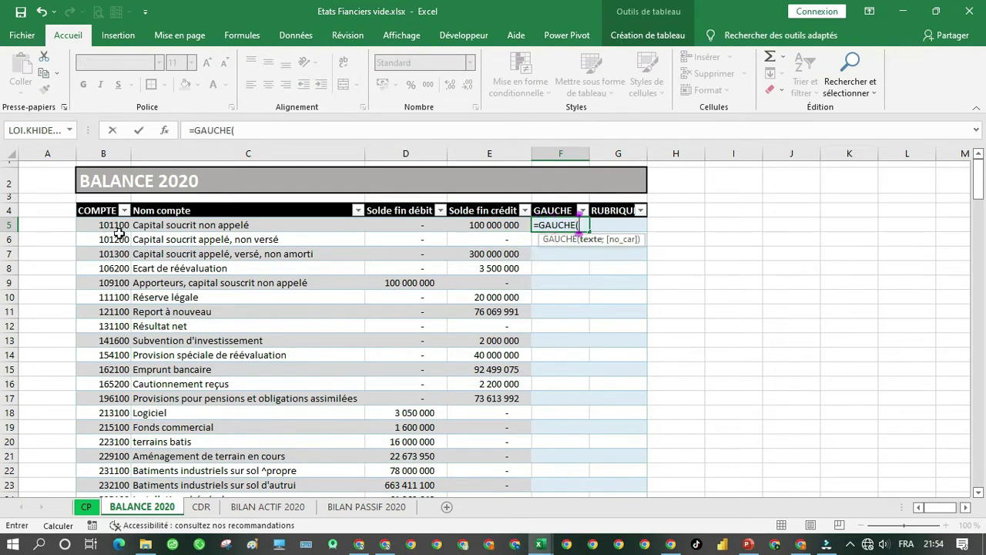
{"action": "left_click", "coordinate": [106, 225]}
{"action": "type", "text": ";"}
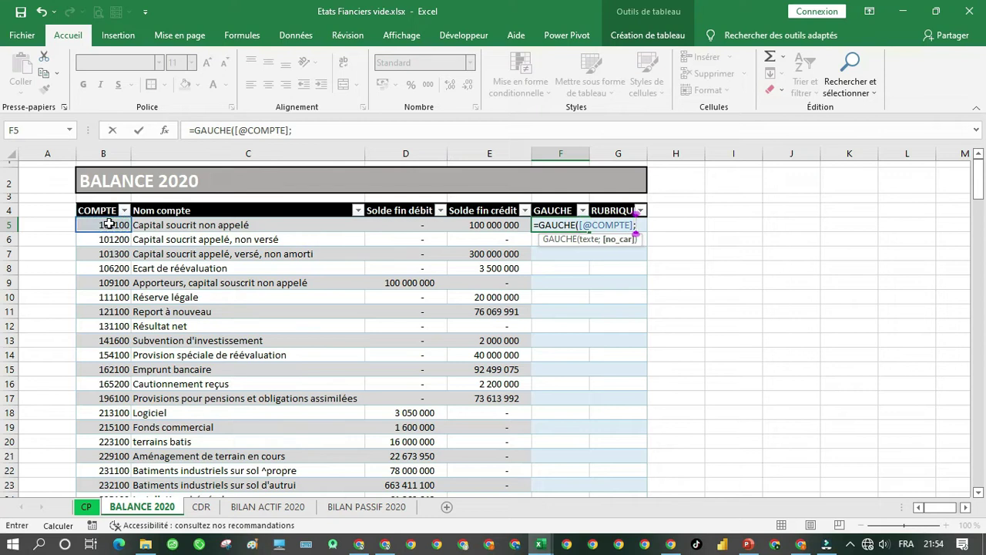
{"action": "type", "text": "4)"}
{"action": "key", "text": "Return"}
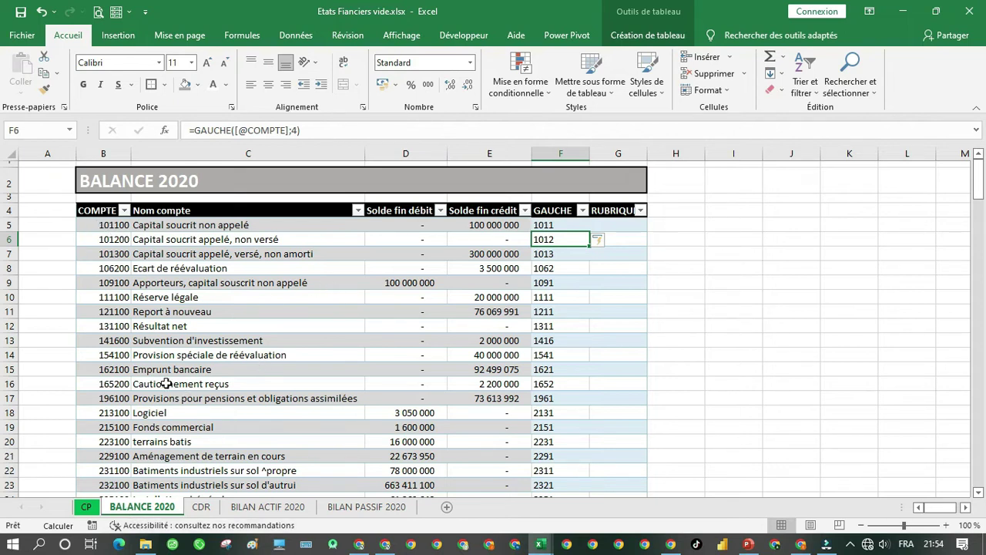
Examine the format of the N° Cpte account numbers in the CP sheet's chart of accounts.
{"action": "left_click", "coordinate": [86, 507]}
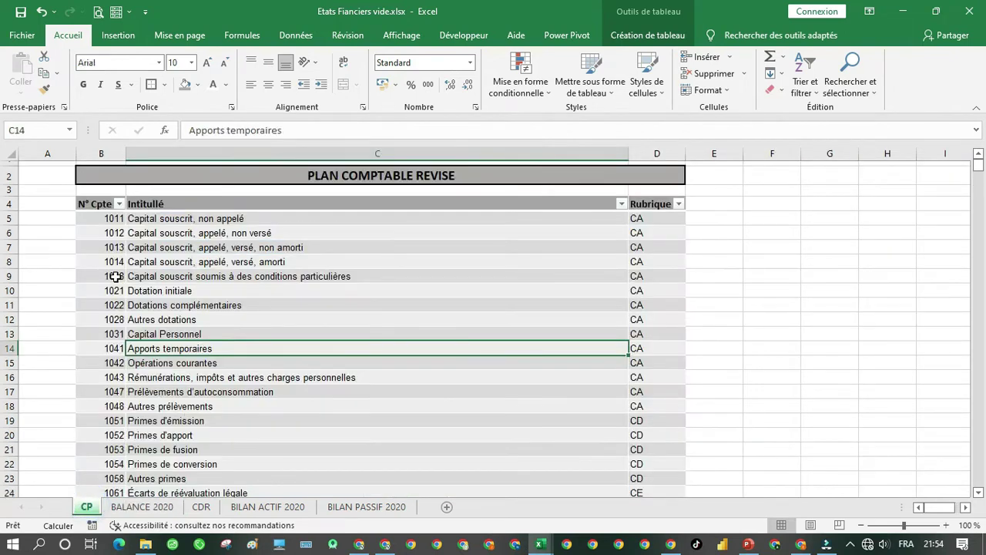
{"action": "left_click_drag", "start_coordinate": [112, 222], "coordinate": [109, 431]}
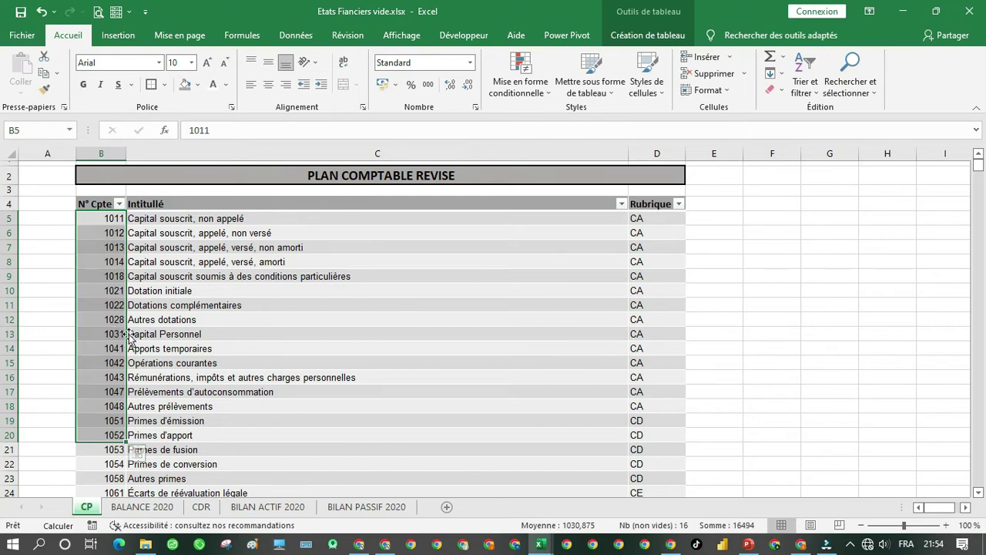
{"action": "scroll", "coordinate": [129, 337], "scroll_direction": "down", "scroll_amount": 20}
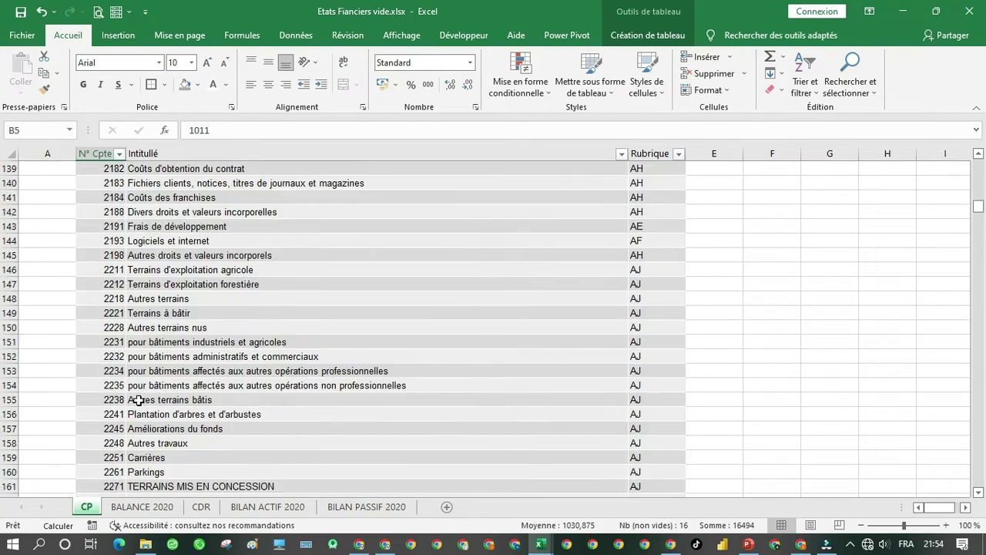
{"action": "scroll", "coordinate": [136, 400], "scroll_direction": "up", "scroll_amount": 20}
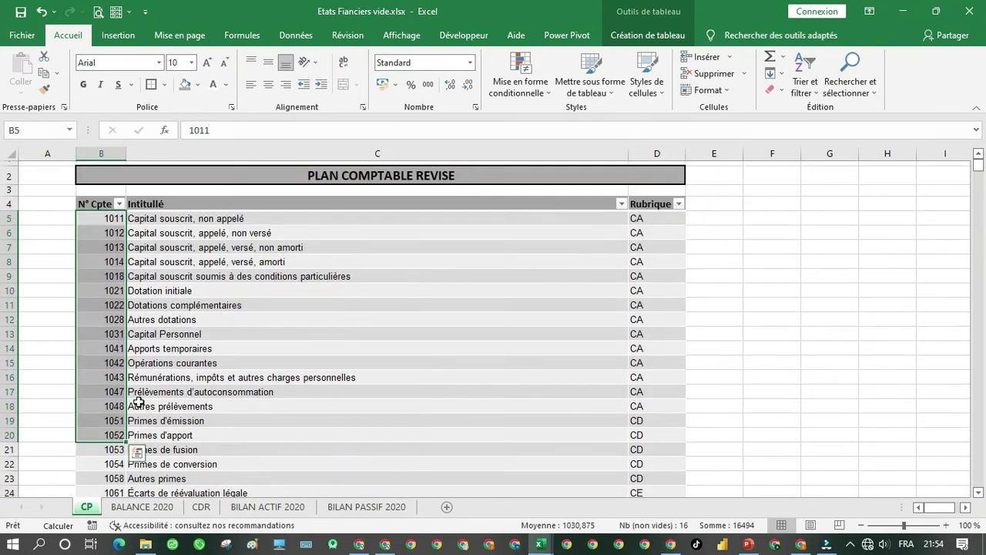
Replace the GAUCHE column's formulas in BALANCE 2020 with their values and convert those text values to numbers.
{"action": "left_click", "coordinate": [142, 506]}
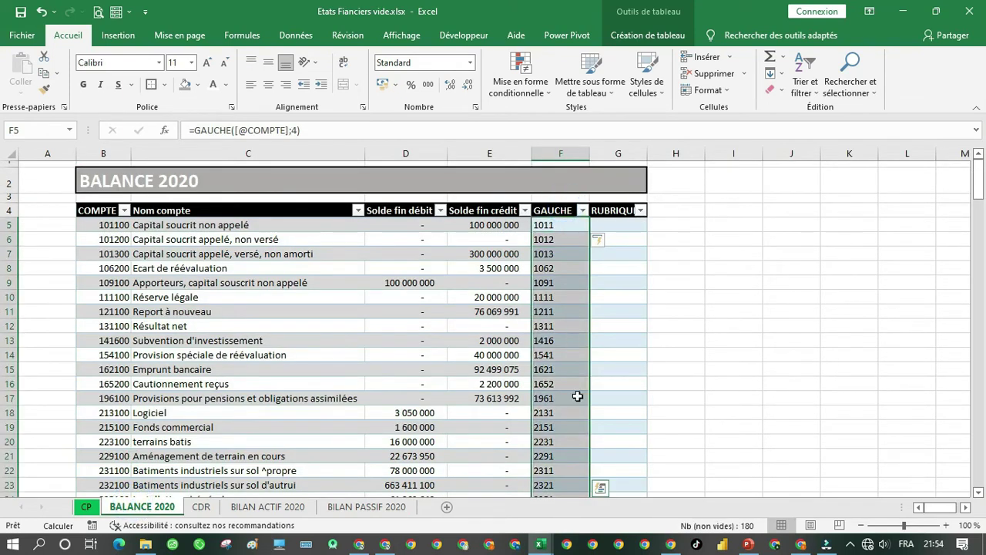
{"action": "key", "text": "ctrl+c"}
{"action": "right_click", "coordinate": [552, 251]}
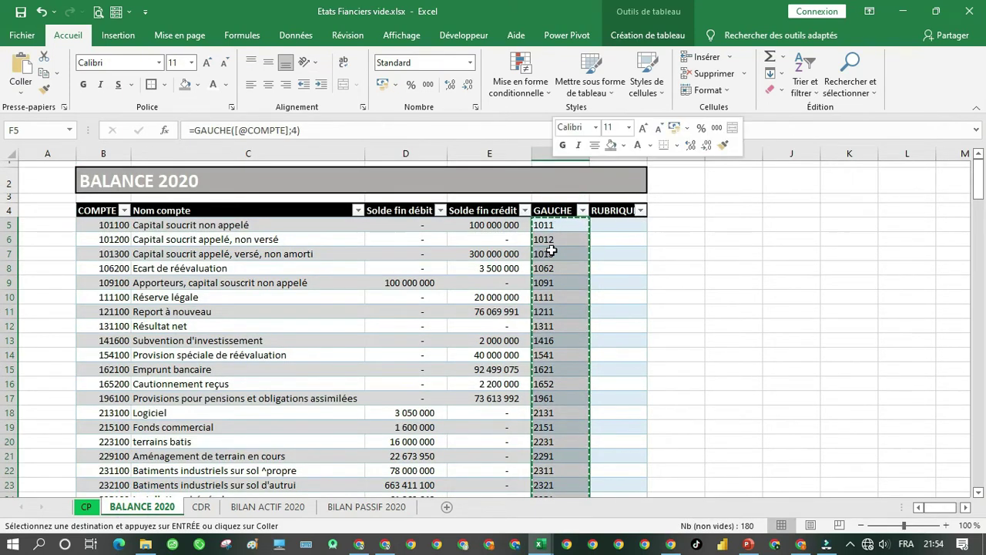
{"action": "left_click", "coordinate": [605, 231]}
{"action": "left_click", "coordinate": [515, 225]}
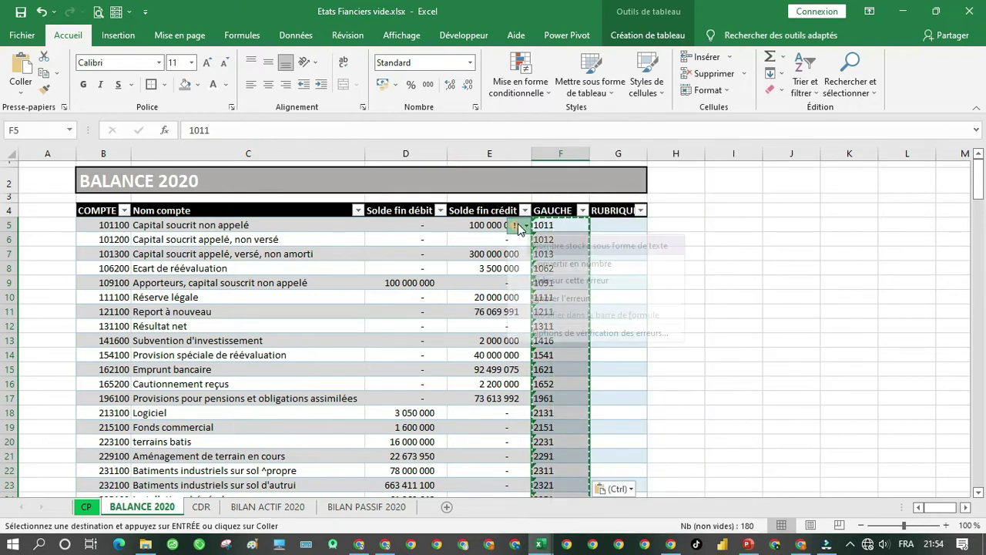
{"action": "left_click", "coordinate": [539, 264]}
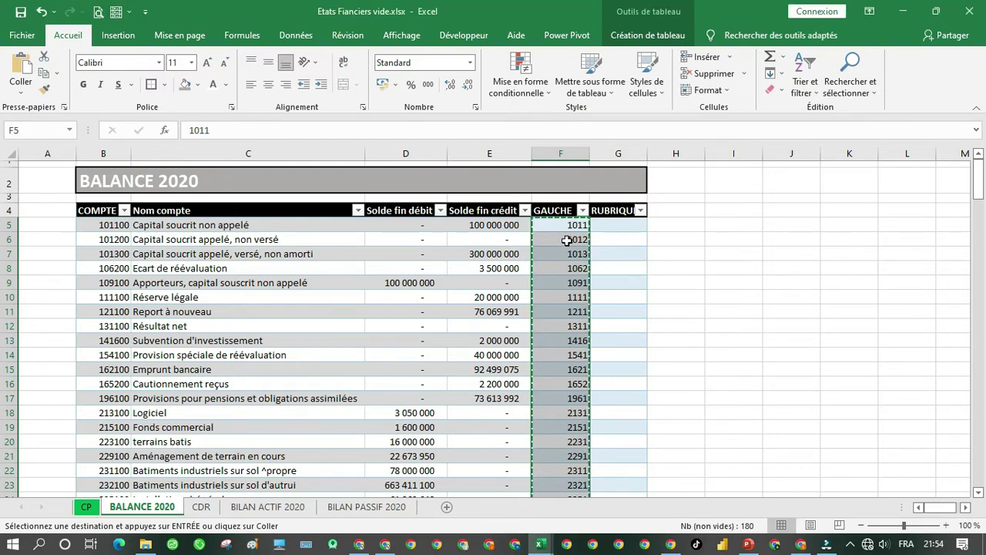
Compare the GAUCHE codes in BALANCE 2020 with the N° Cpte column of the CP sheet.
{"action": "left_click", "coordinate": [86, 505]}
{"action": "left_click", "coordinate": [104, 509]}
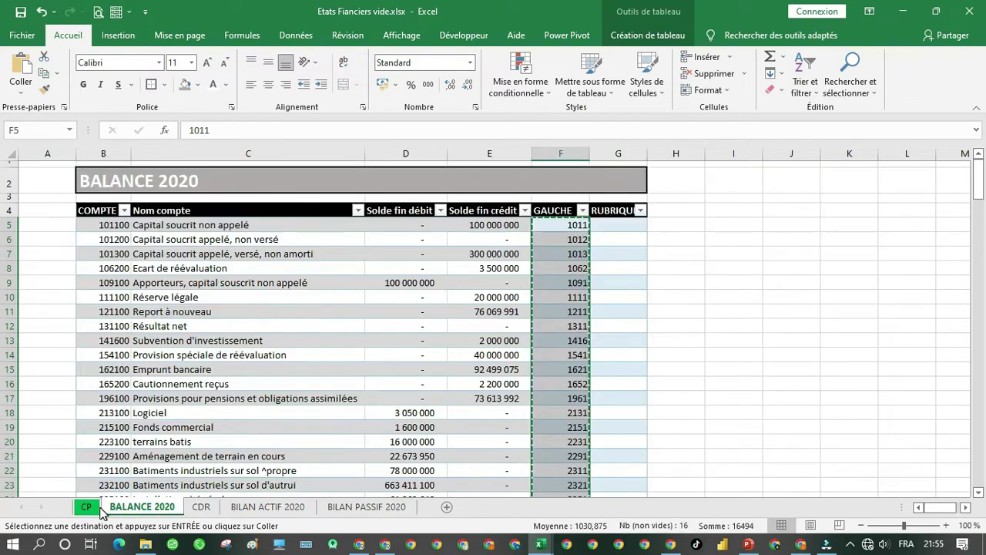
{"action": "left_click", "coordinate": [86, 506]}
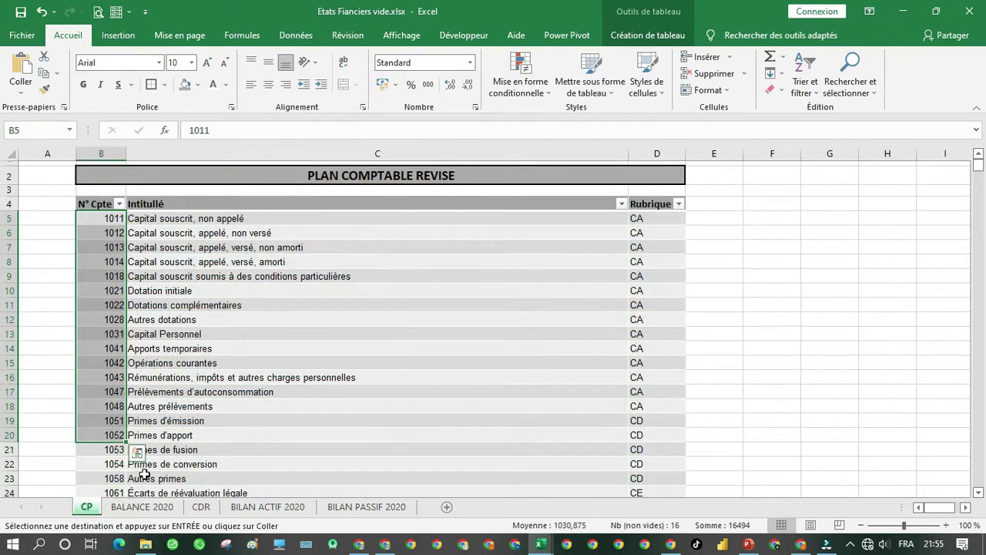
{"action": "left_click", "coordinate": [142, 507]}
{"action": "left_click", "coordinate": [616, 225]}
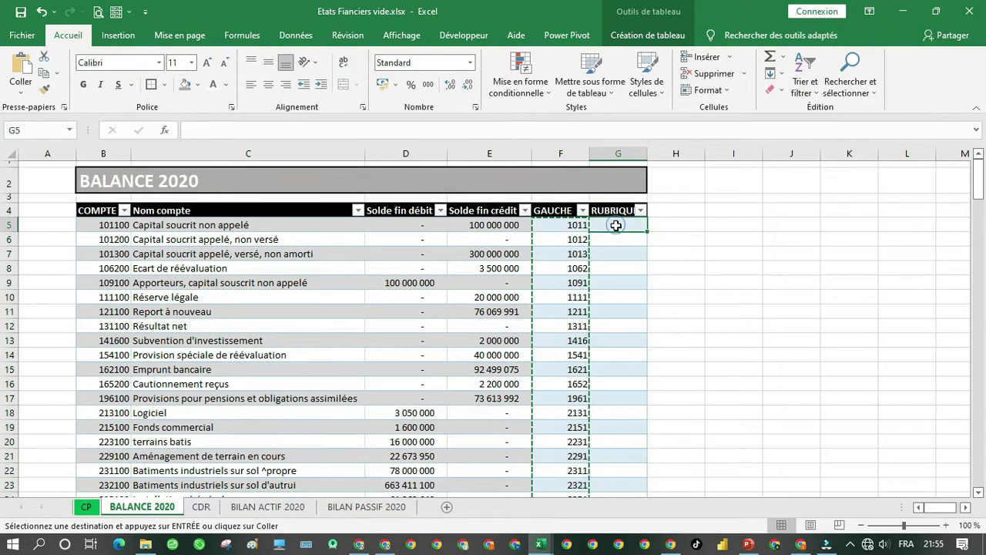
{"action": "type", "text": "=g"}
{"action": "key", "text": "BackSpace"}
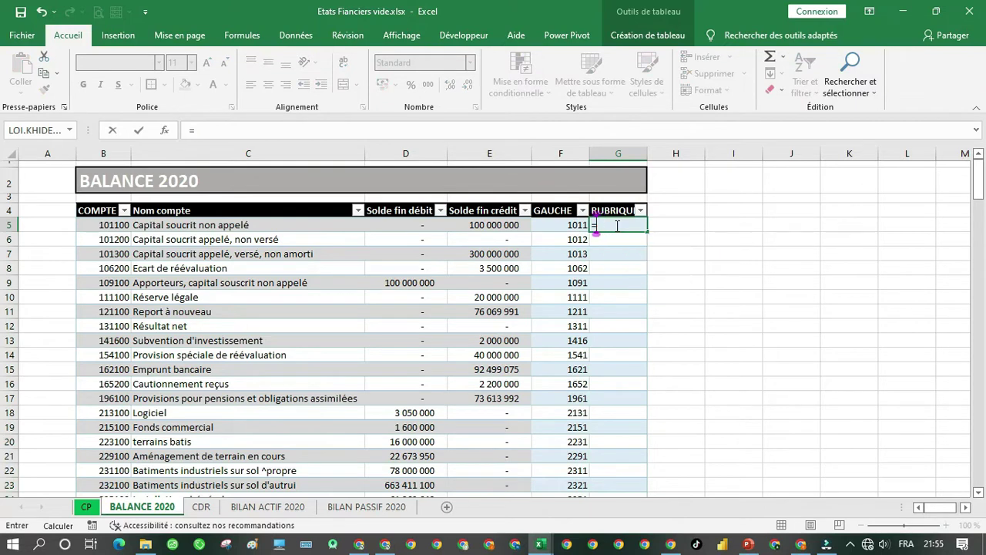
{"action": "type", "text": "rech"}
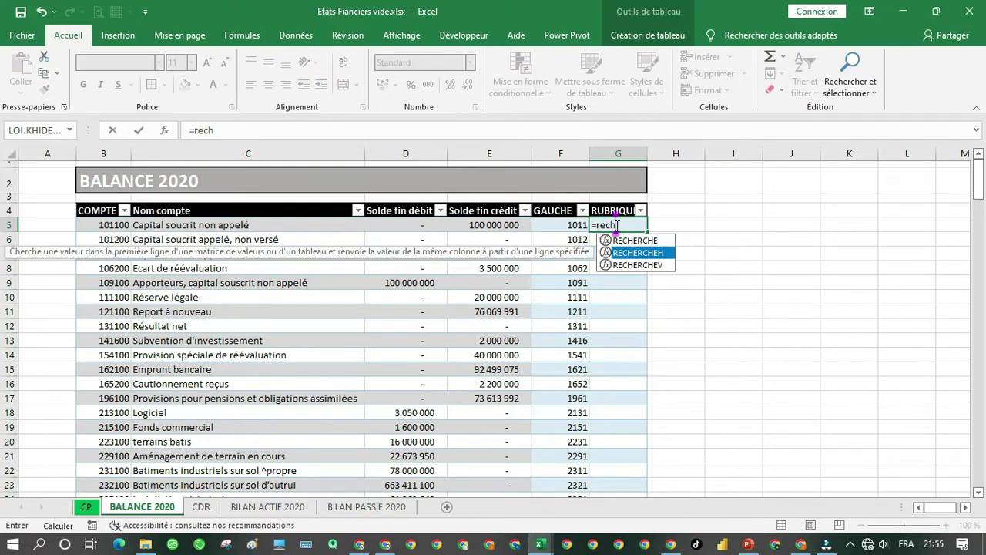
{"action": "key", "text": "Down"}
{"action": "key", "text": "Tab"}
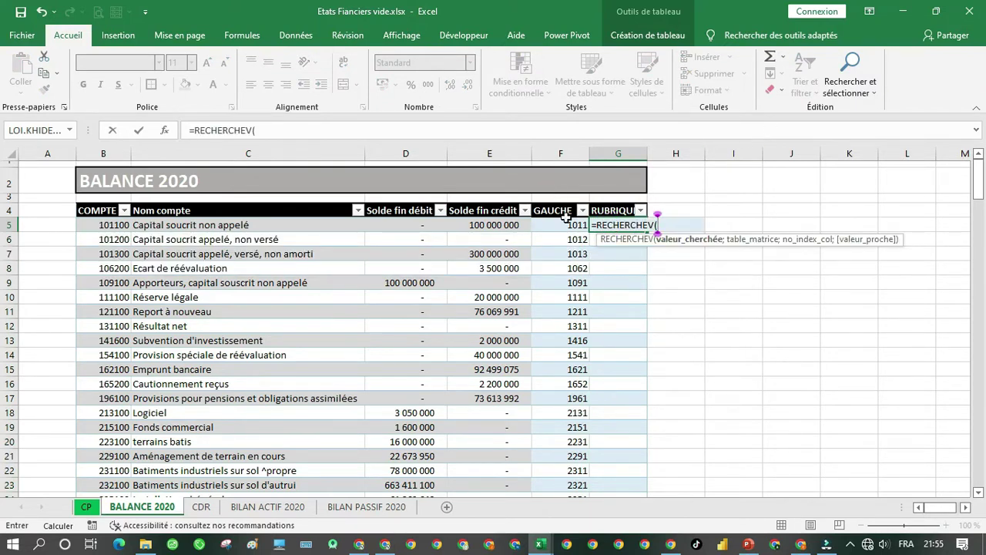
{"action": "left_click", "coordinate": [564, 225]}
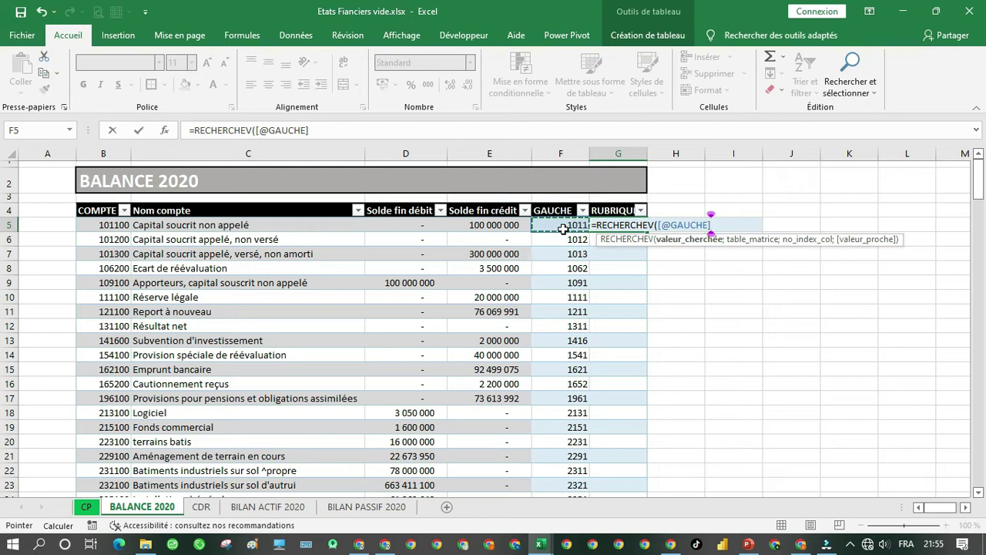
{"action": "type", "text": ";"}
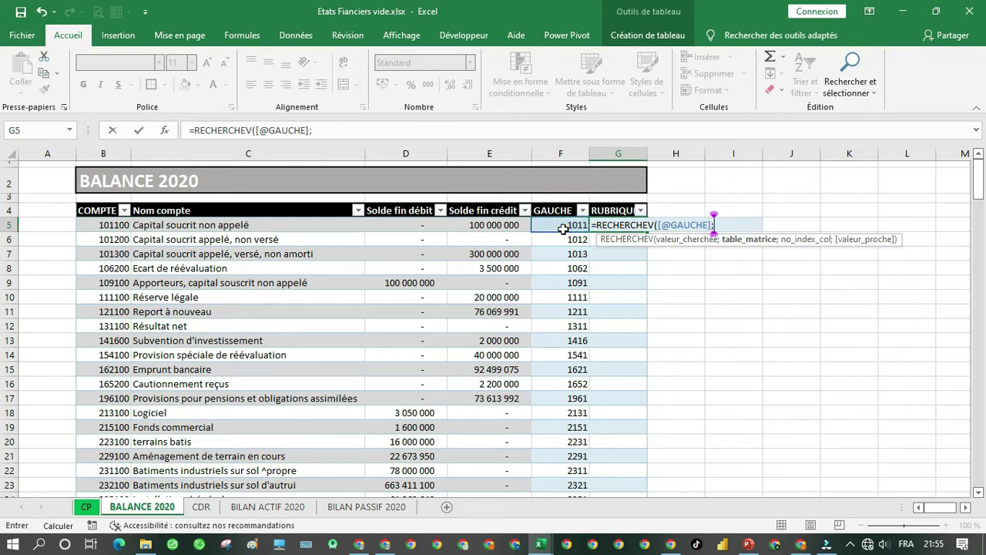
{"action": "left_click", "coordinate": [95, 506]}
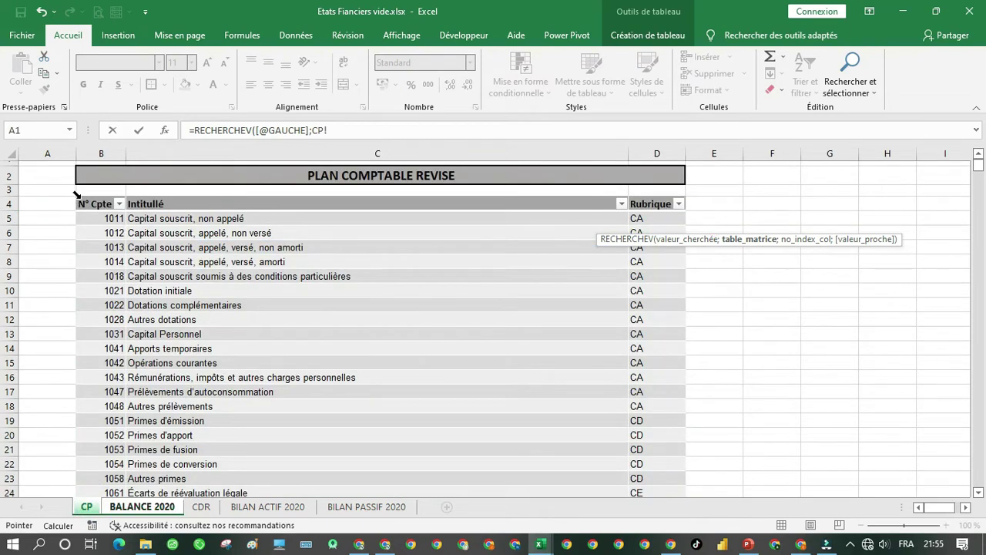
{"action": "left_click", "coordinate": [76, 194]}
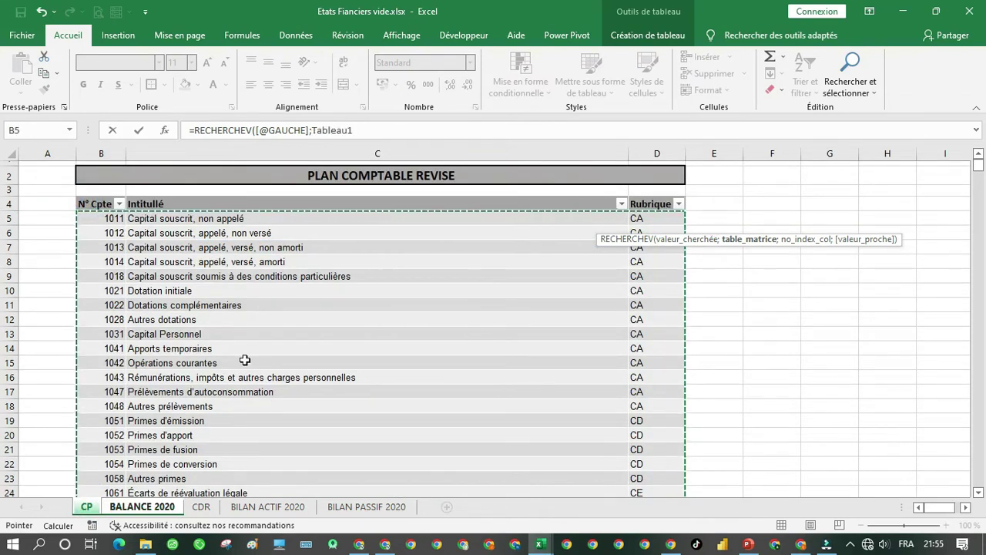
{"action": "type", "text": ";"}
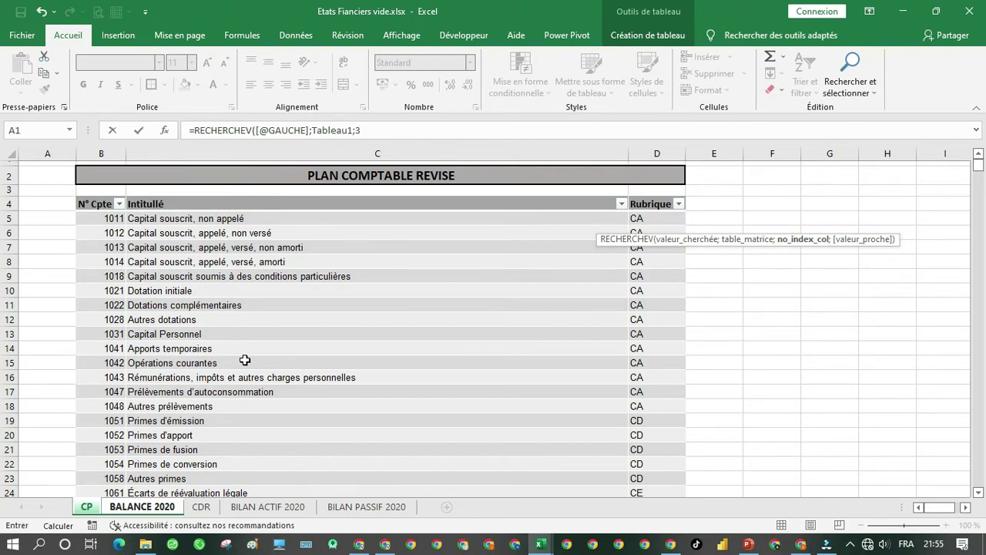
{"action": "type", "text": "3;"}
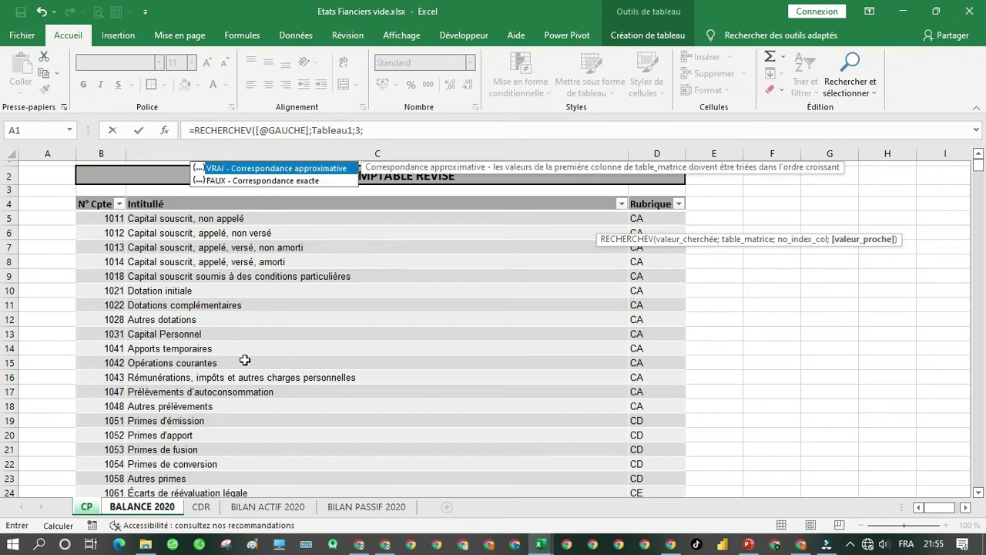
{"action": "type", "text": "0)"}
{"action": "key", "text": "Return"}
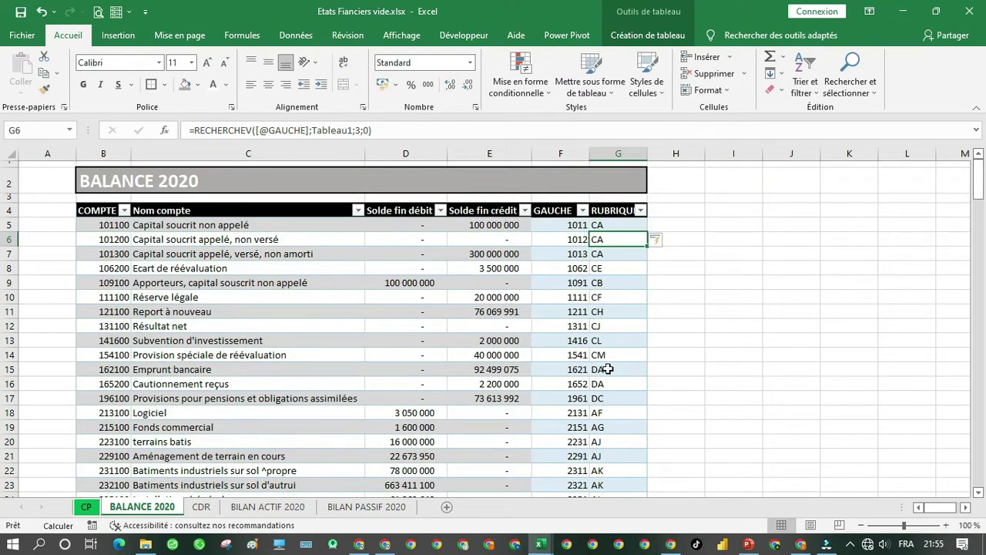
In the CDR sheet, calculate MARGE COMMERCIALE for Exercice N in G11 with =SOMME(G8:G10).
{"action": "left_click", "coordinate": [87, 507]}
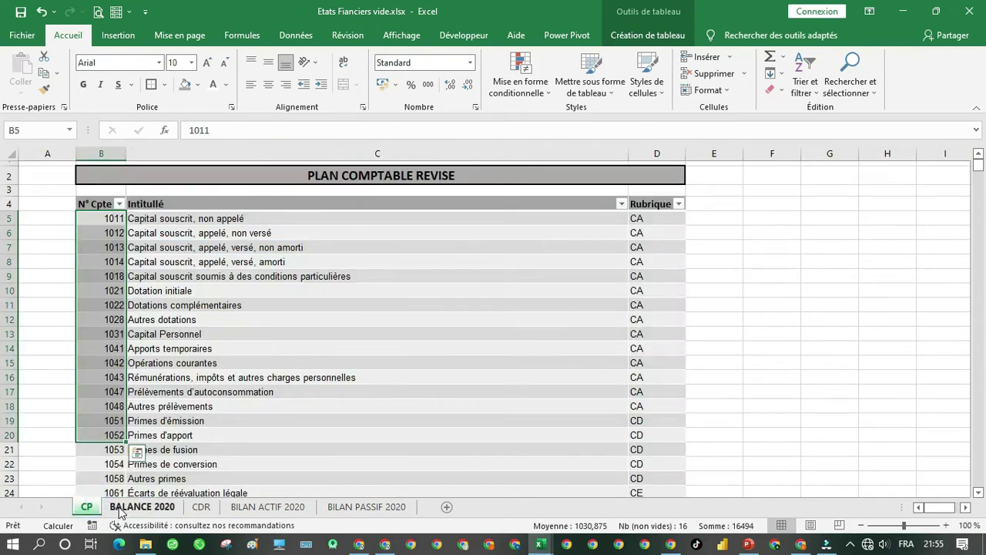
{"action": "left_click", "coordinate": [125, 510]}
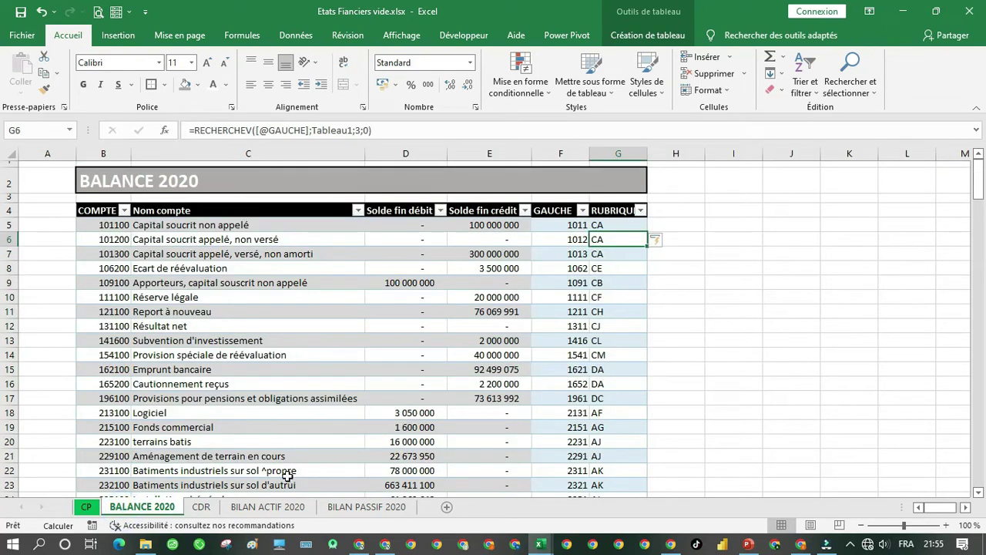
{"action": "left_click", "coordinate": [201, 508]}
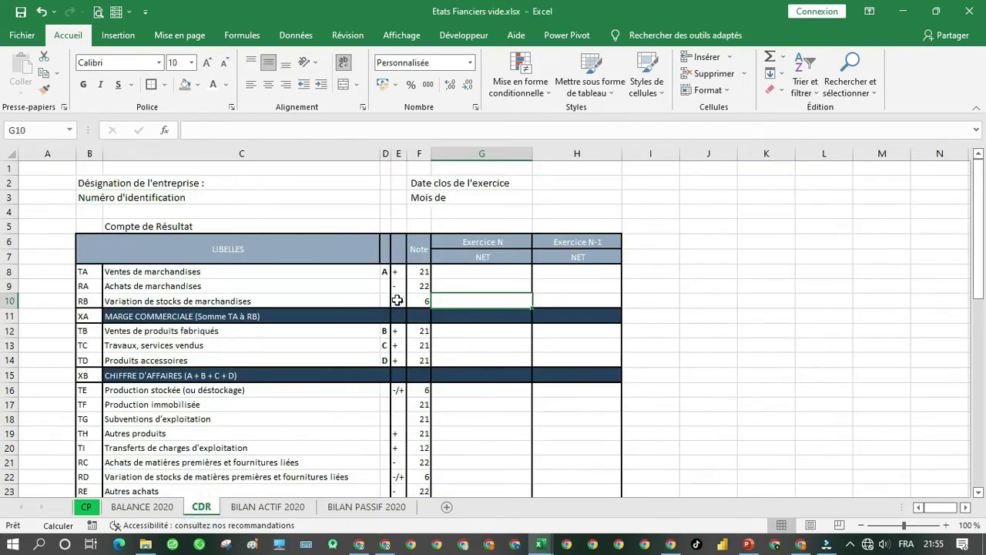
{"action": "left_click", "coordinate": [499, 272]}
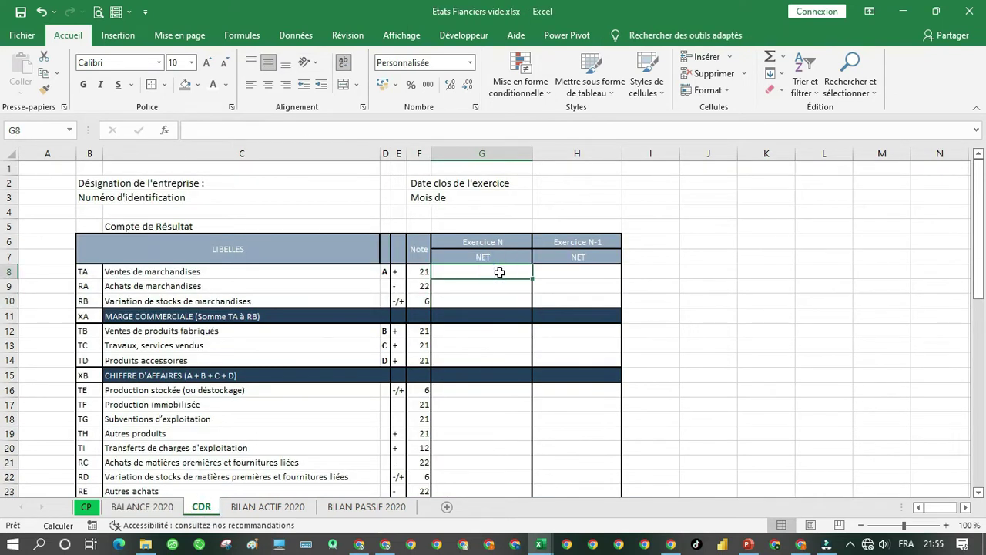
{"action": "left_click", "coordinate": [464, 319]}
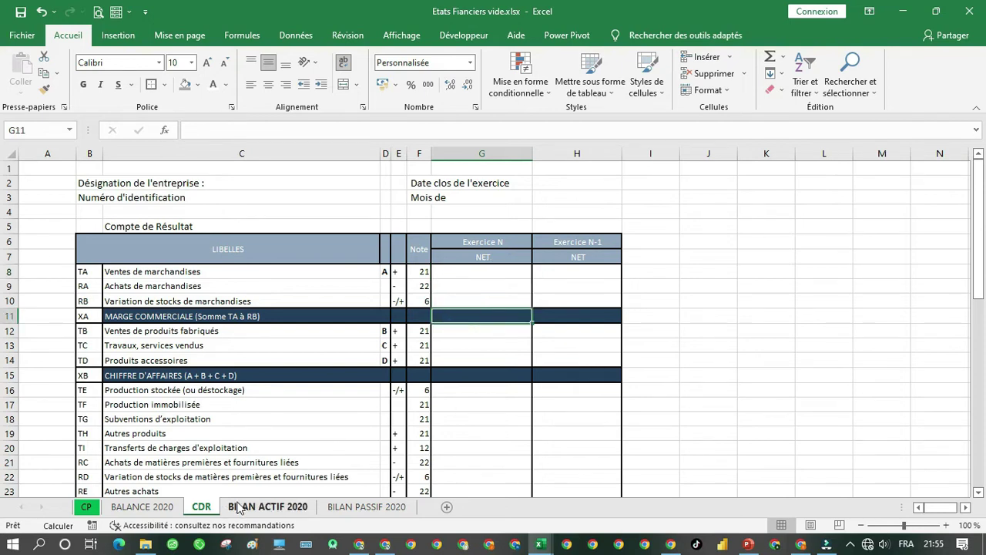
{"action": "type", "text": "="}
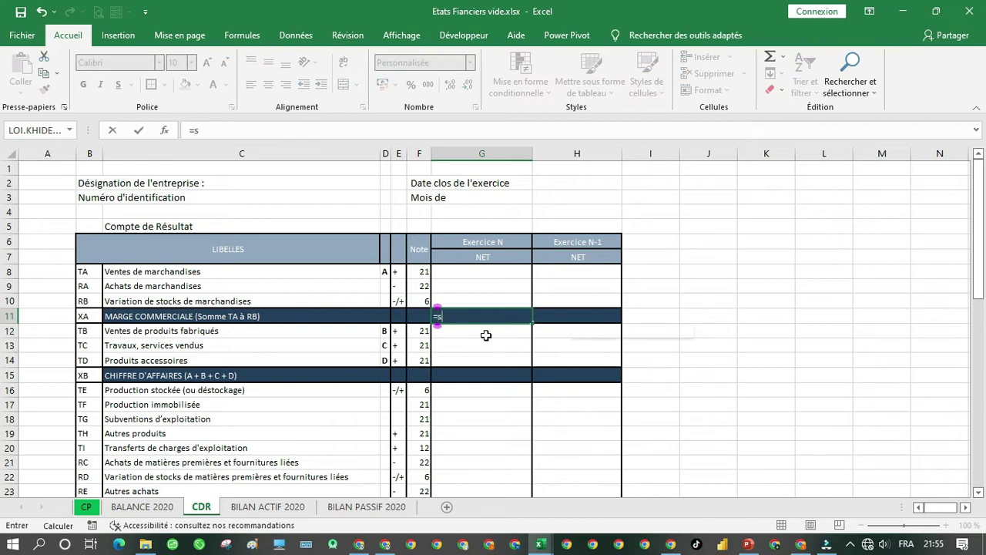
{"action": "type", "text": "som"}
{"action": "key", "text": "Tab"}
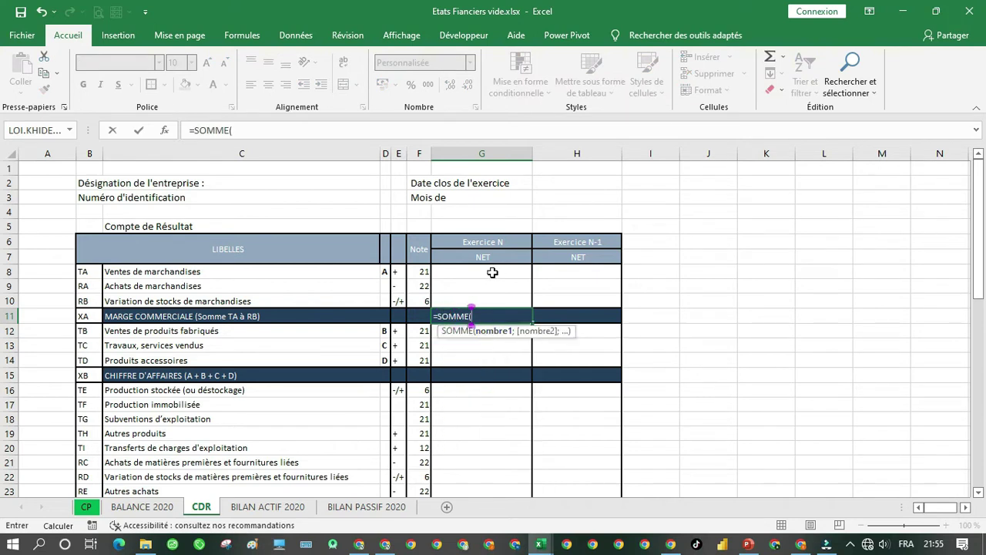
{"action": "left_click_drag", "start_coordinate": [495, 271], "coordinate": [497, 302]}
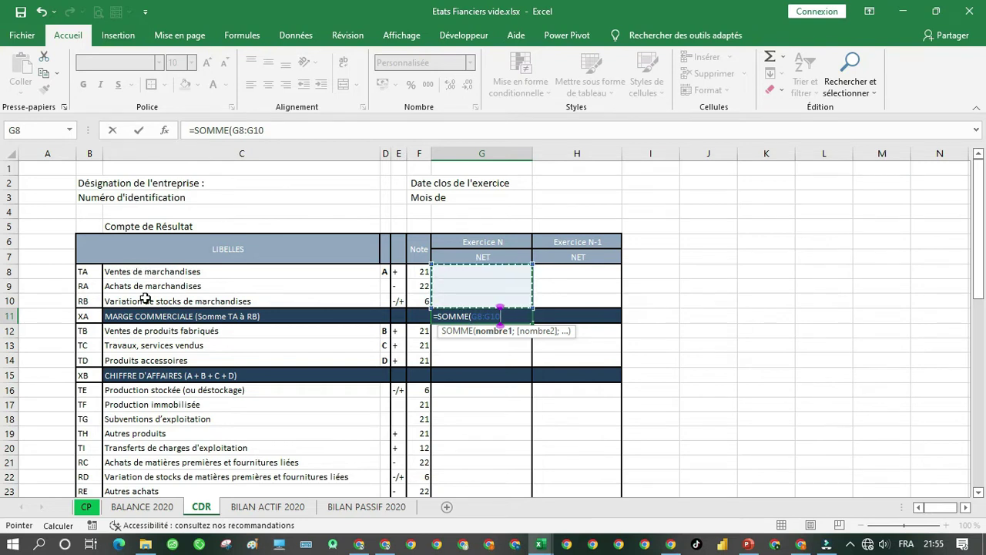
{"action": "key", "text": "Return"}
Calculate CHIFFRE D'AFFAIRES for Exercice N in G15 with =G8+G12+G13+G14, adding rows A, B, C and D.
{"action": "key", "text": "Return"}
{"action": "key", "text": "Return"}
{"action": "key", "text": "Return"}
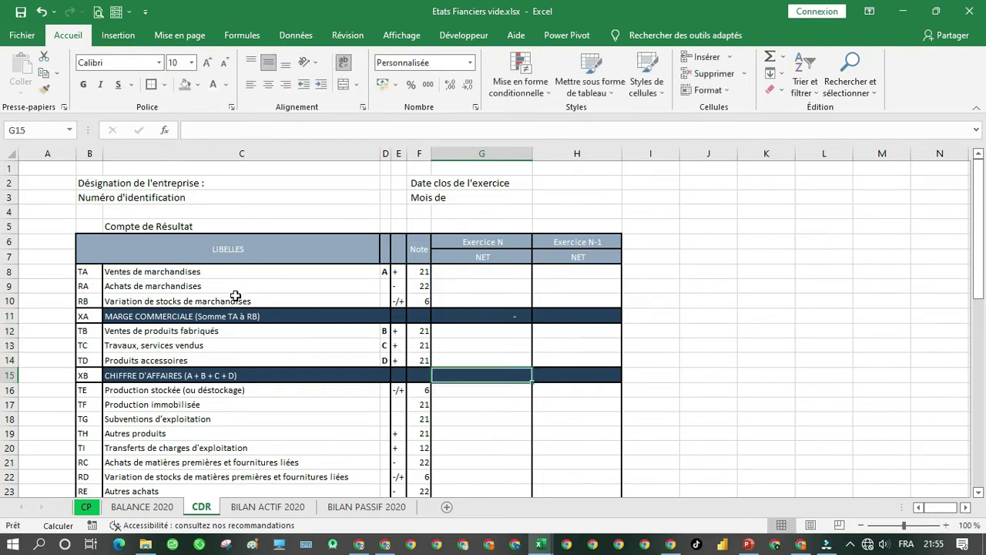
{"action": "type", "text": "="}
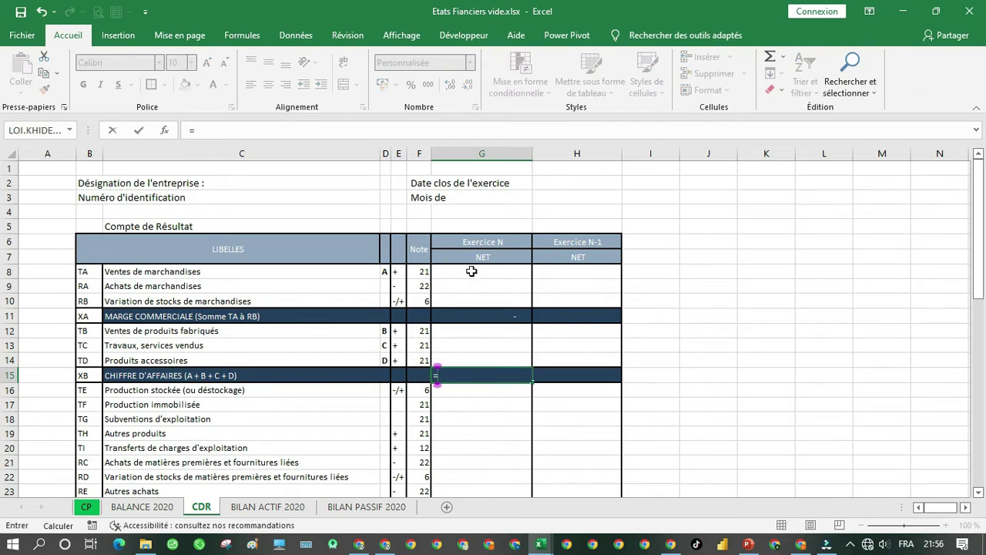
{"action": "left_click", "coordinate": [471, 272]}
{"action": "type", "text": "+"}
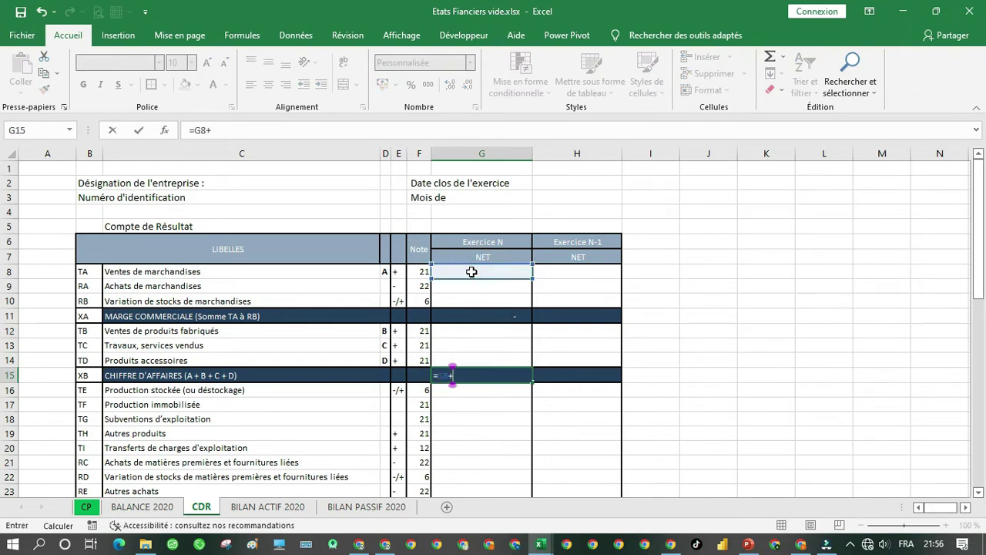
{"action": "left_click", "coordinate": [463, 329]}
{"action": "type", "text": "+"}
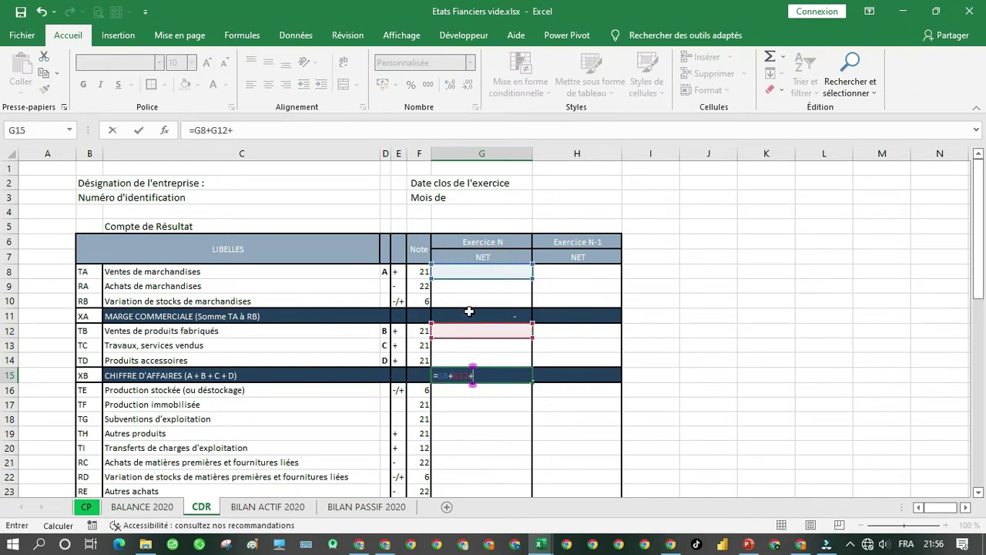
{"action": "left_click", "coordinate": [470, 345]}
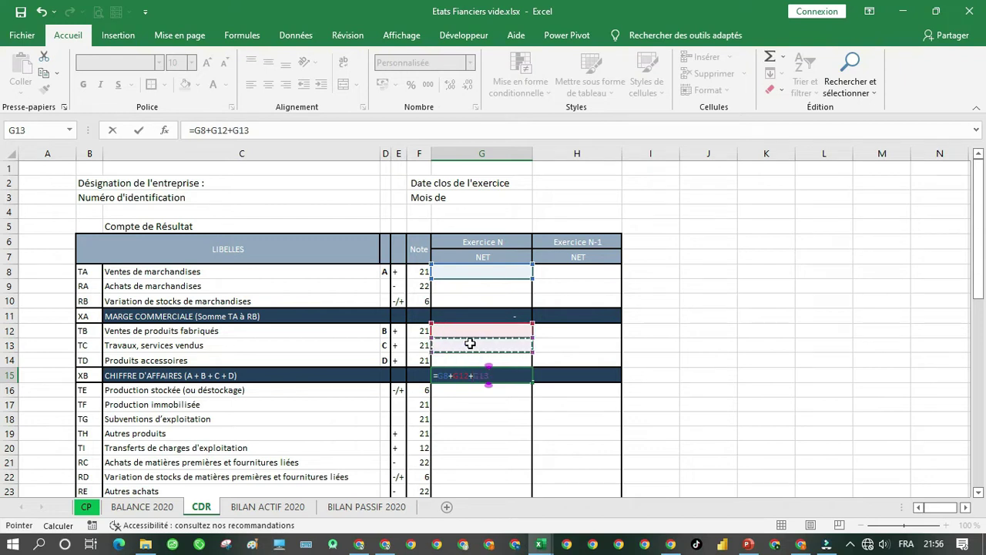
{"action": "type", "text": "+"}
{"action": "left_click", "coordinate": [465, 358]}
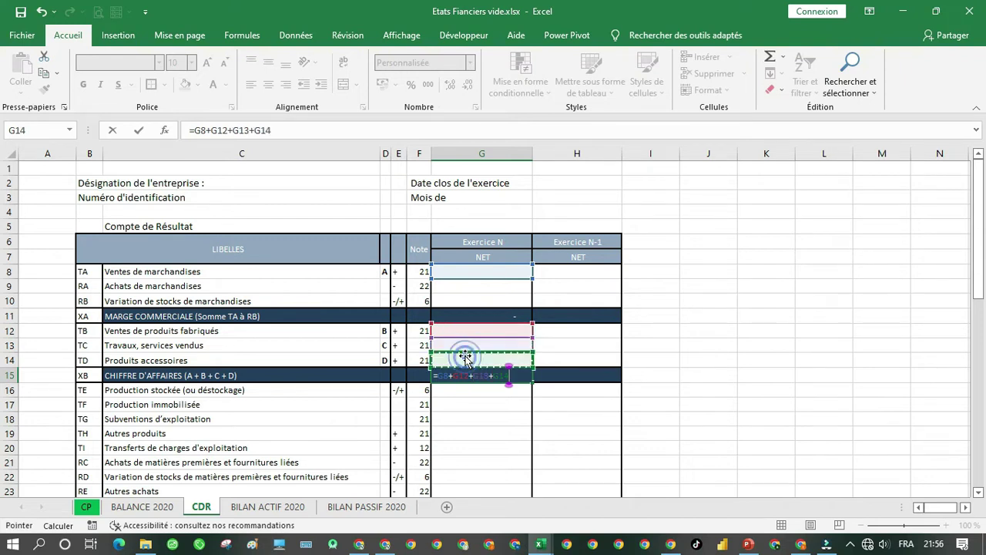
{"action": "key", "text": "Return"}
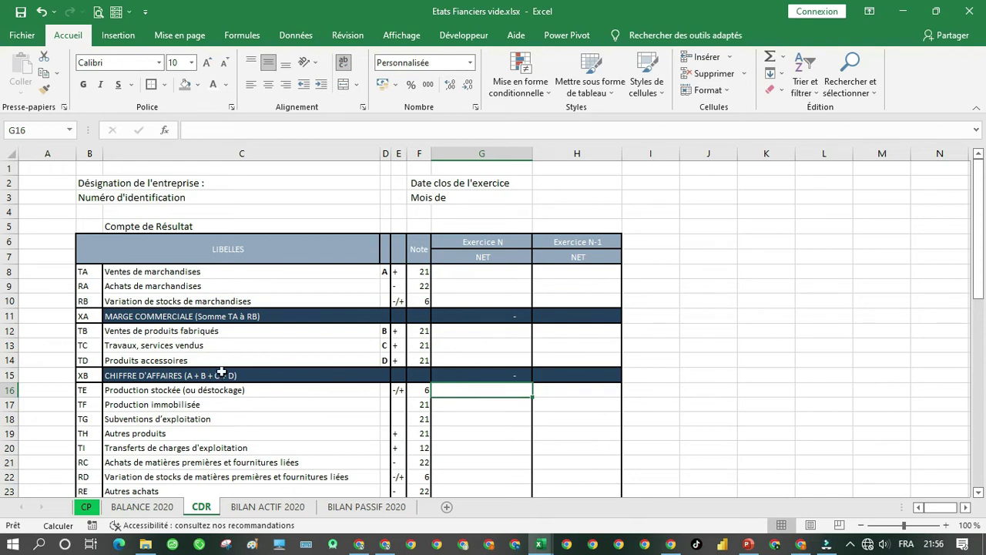
{"action": "left_click", "coordinate": [387, 271]}
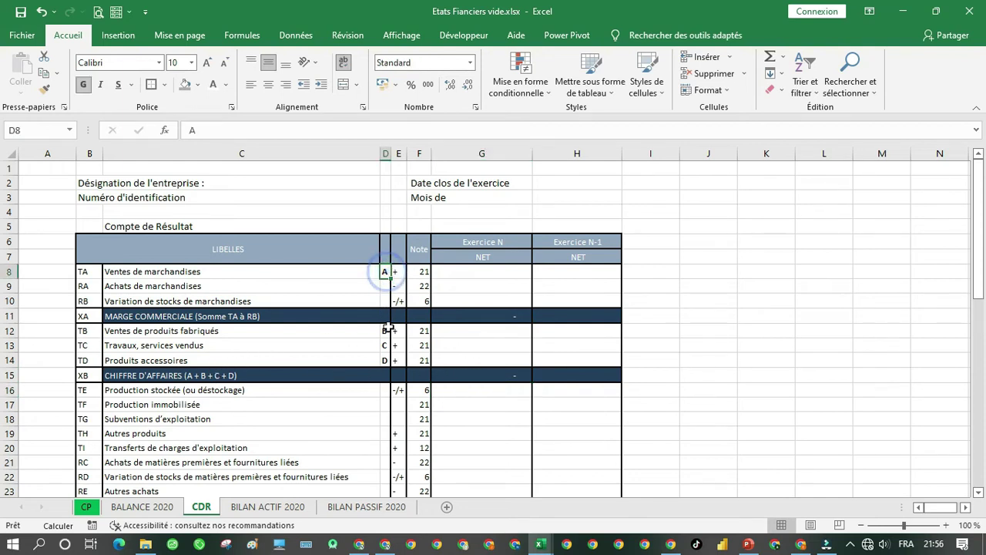
Calculate VALEUR AJOUTEE for Exercice N in G29 with =SOMME(G16:G28)+G15+G9+G10.
{"action": "left_click_drag", "start_coordinate": [973, 225], "coordinate": [975, 237]}
{"action": "left_click", "coordinate": [469, 381]}
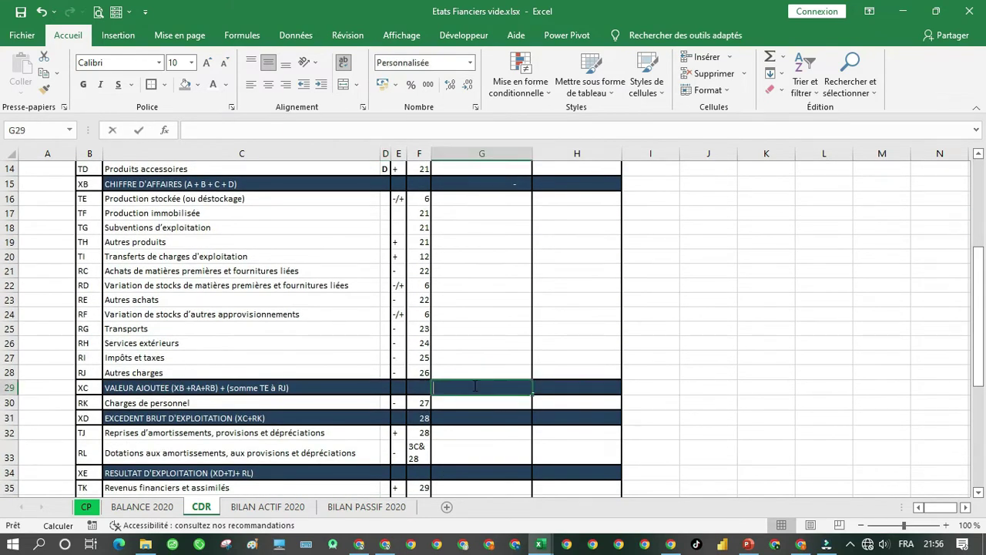
{"action": "type", "text": "=somme"}
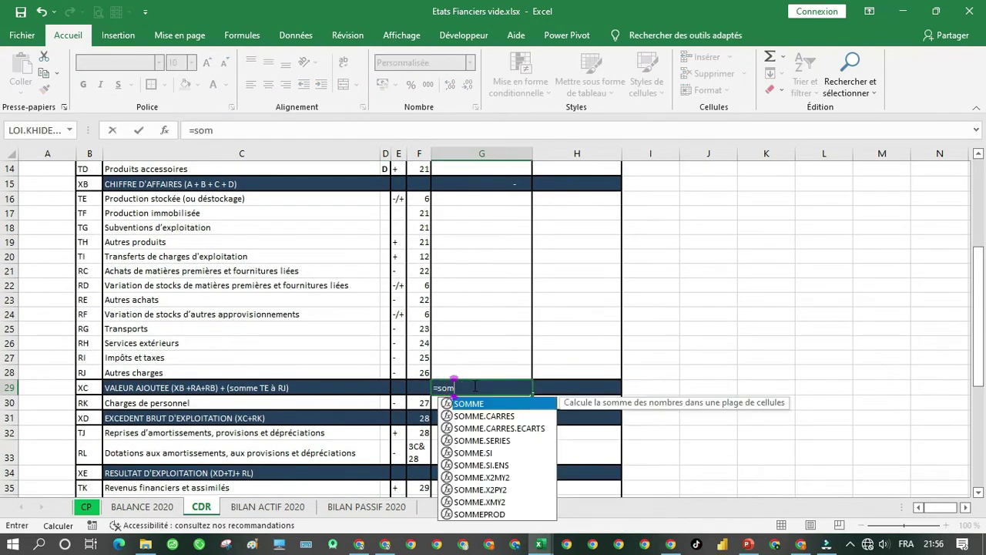
{"action": "key", "text": "Tab"}
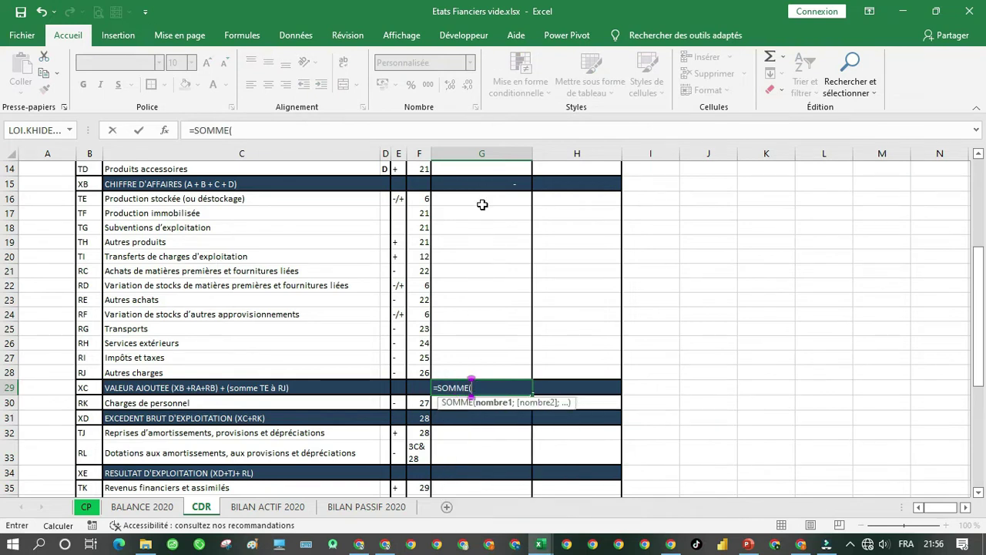
{"action": "left_click_drag", "start_coordinate": [482, 201], "coordinate": [481, 375]}
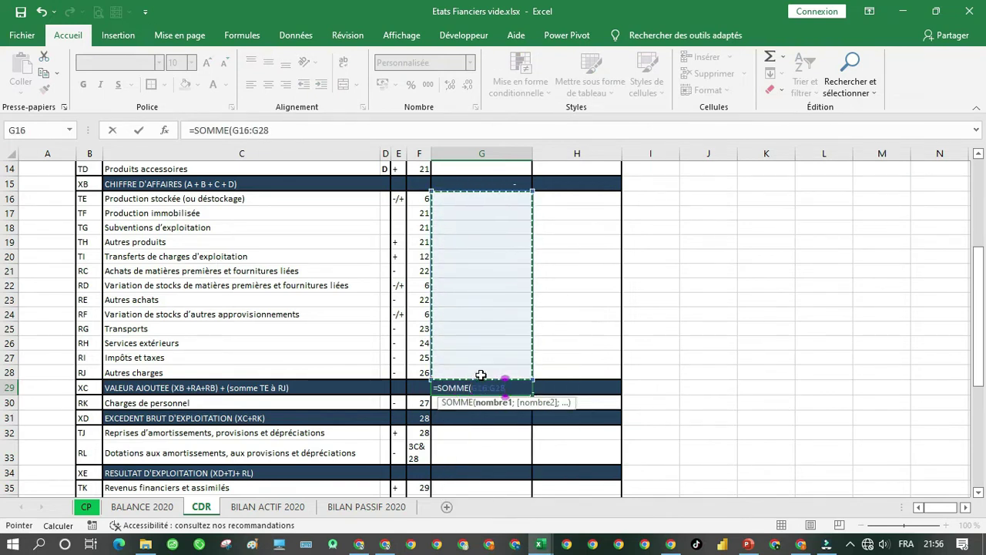
{"action": "type", "text": "+"}
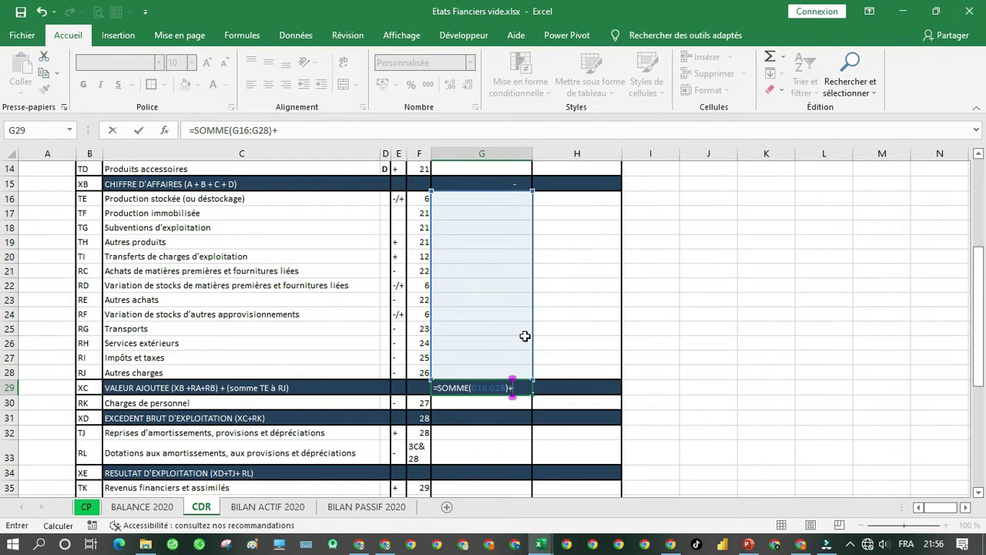
{"action": "scroll", "coordinate": [534, 318], "scroll_direction": "up", "scroll_amount": 5}
{"action": "scroll", "coordinate": [533, 318], "scroll_direction": "down", "scroll_amount": 20}
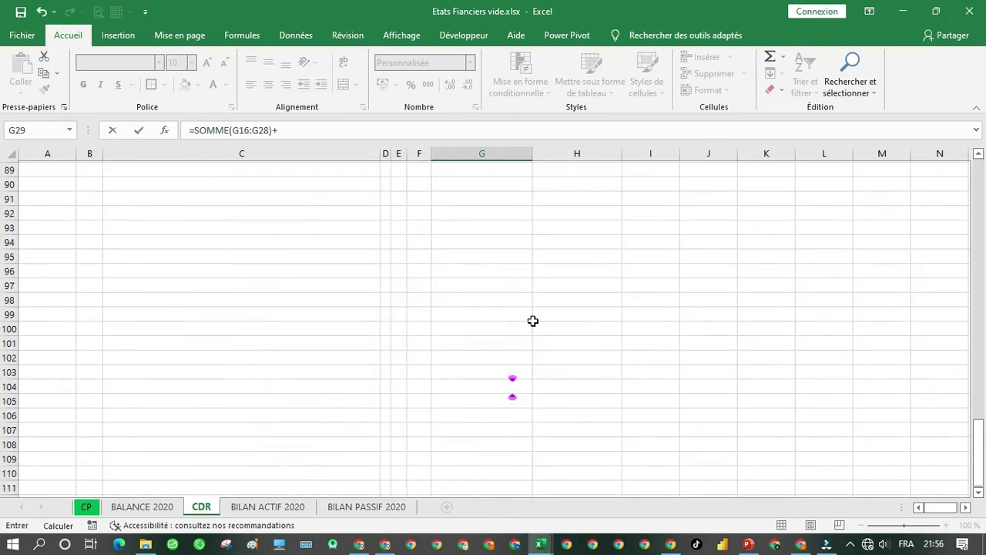
{"action": "scroll", "coordinate": [532, 320], "scroll_direction": "up", "scroll_amount": 15}
{"action": "scroll", "coordinate": [532, 321], "scroll_direction": "up", "scroll_amount": 13}
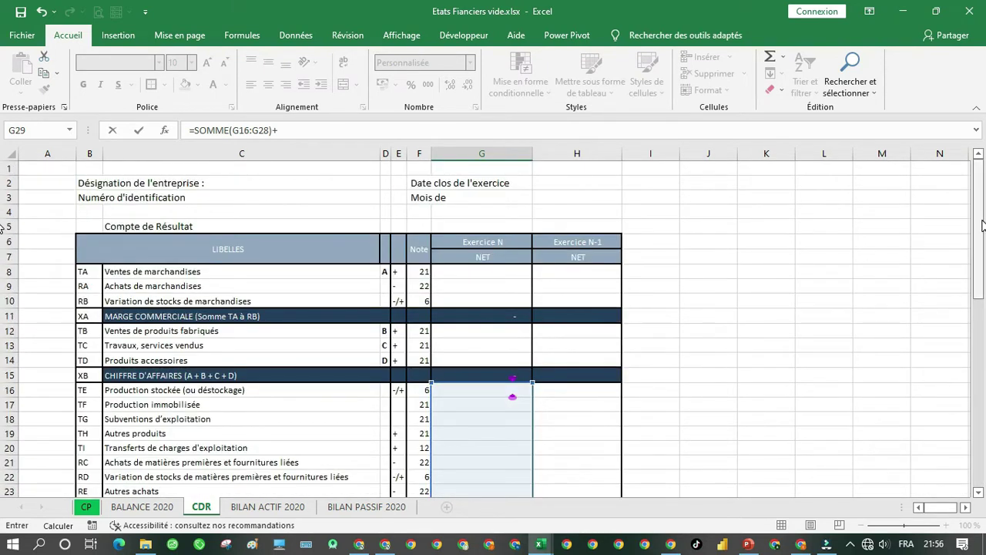
{"action": "left_click_drag", "start_coordinate": [982, 225], "coordinate": [982, 280]}
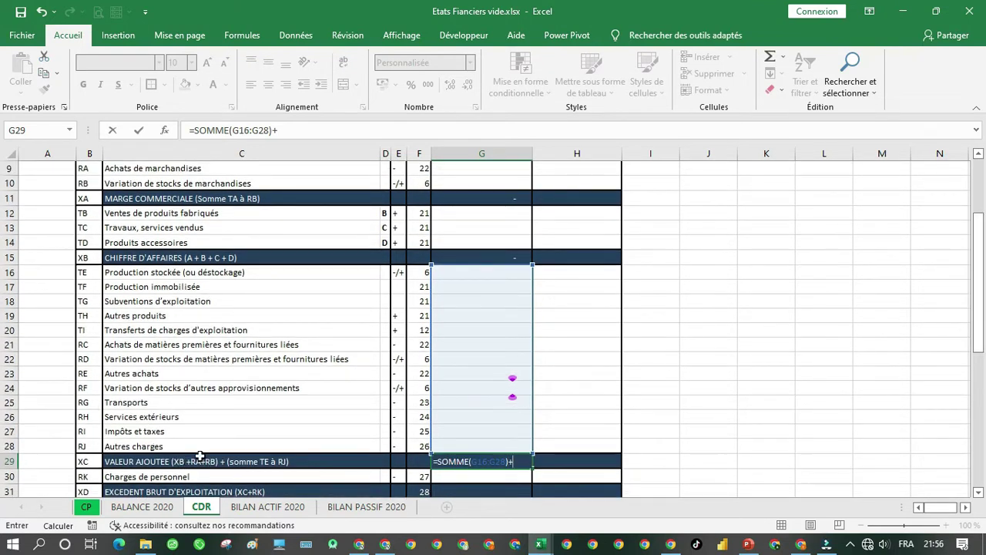
{"action": "left_click", "coordinate": [493, 253]}
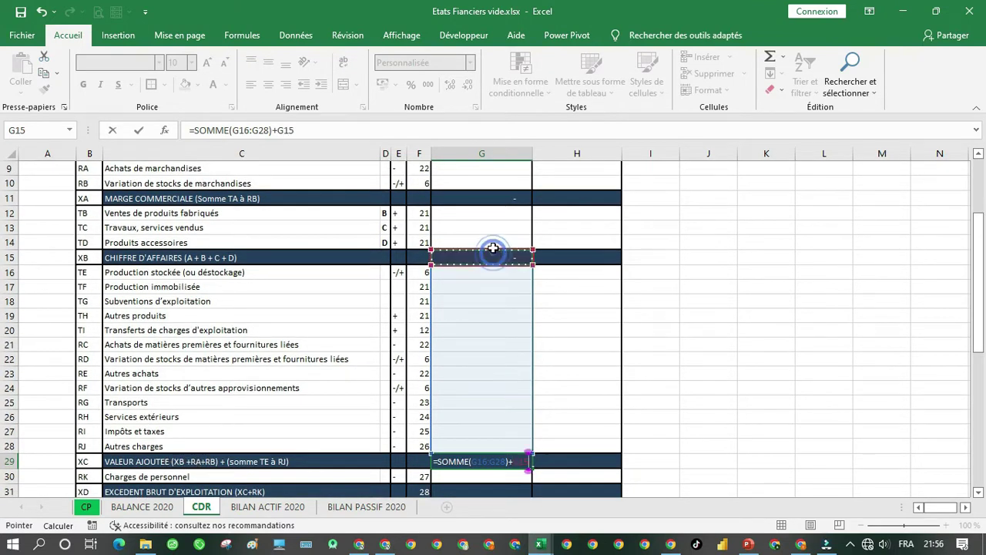
{"action": "type", "text": "+"}
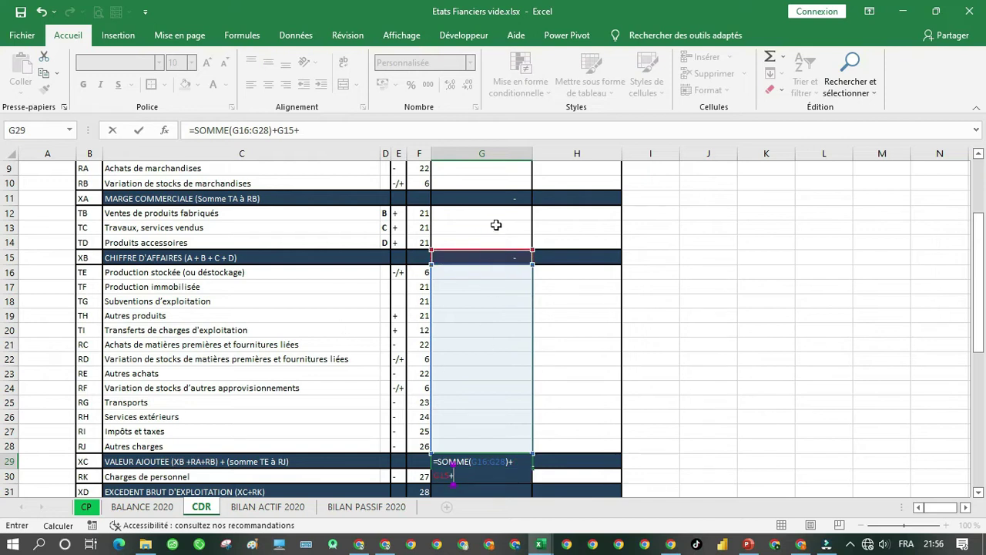
{"action": "scroll", "coordinate": [670, 288], "scroll_direction": "up", "scroll_amount": 3}
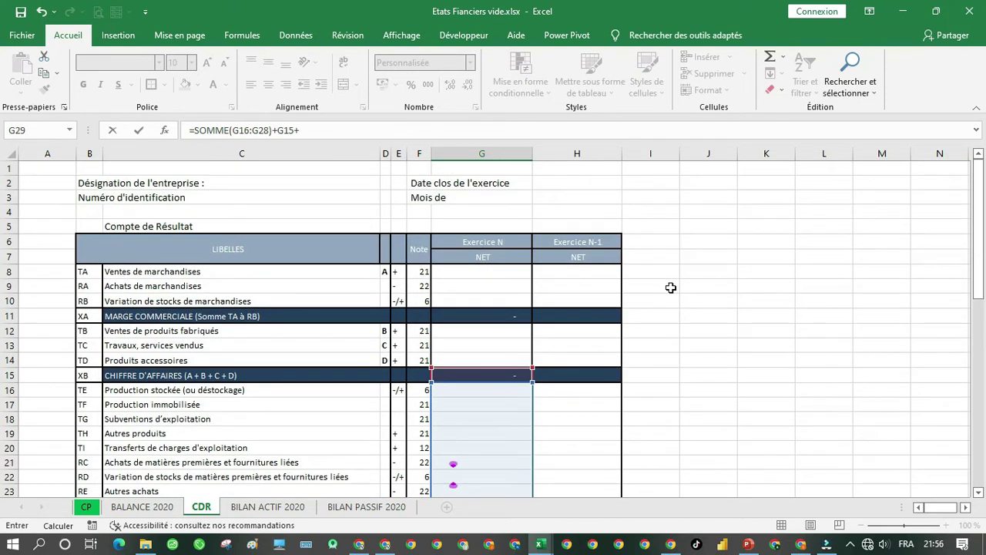
{"action": "left_click", "coordinate": [482, 282]}
{"action": "type", "text": "+"}
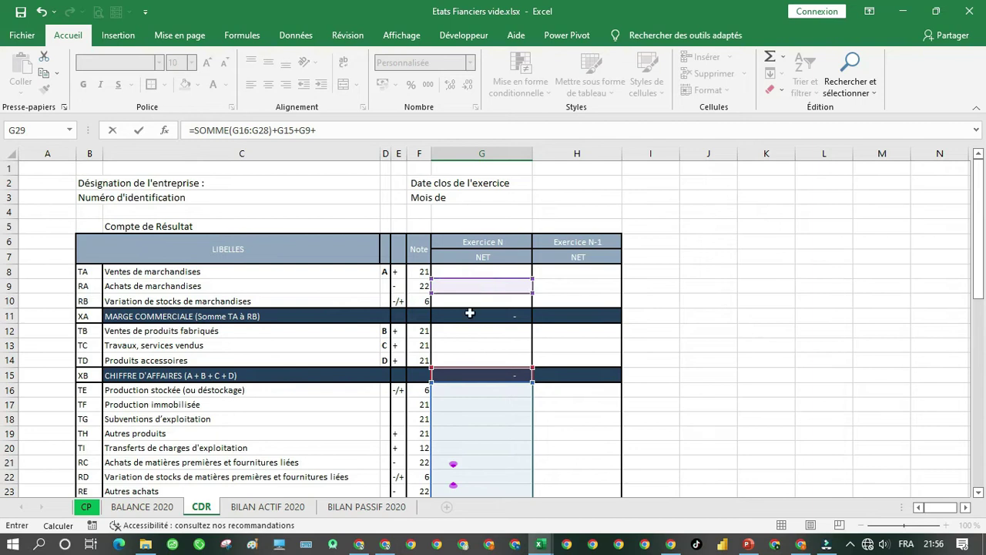
{"action": "left_click", "coordinate": [477, 297]}
{"action": "key", "text": "Return"}
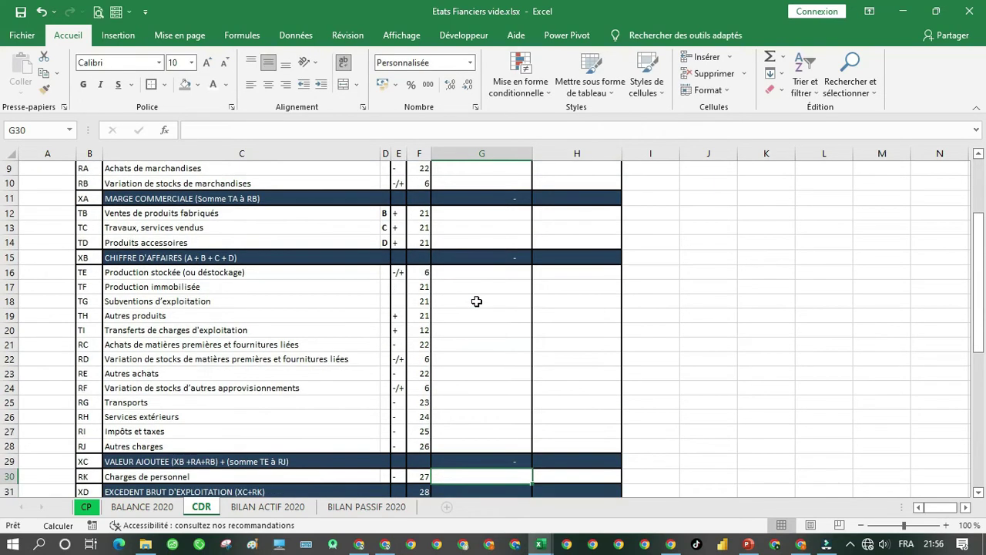
Calculate EXCEDENT BRUT D'EXPLOITATION for Exercice N in G31 with =G29+G30, adding XC and RK.
{"action": "left_click", "coordinate": [459, 490]}
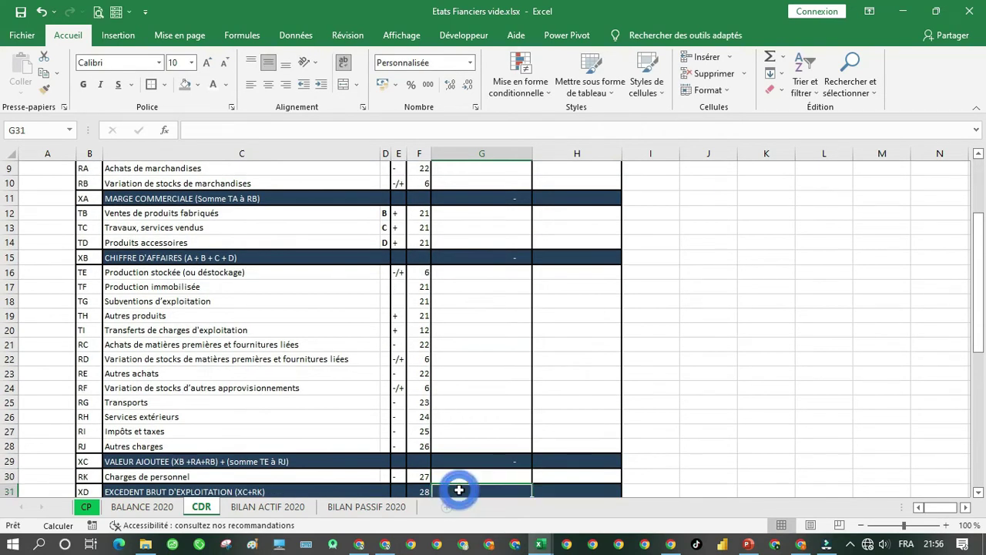
{"action": "type", "text": "="}
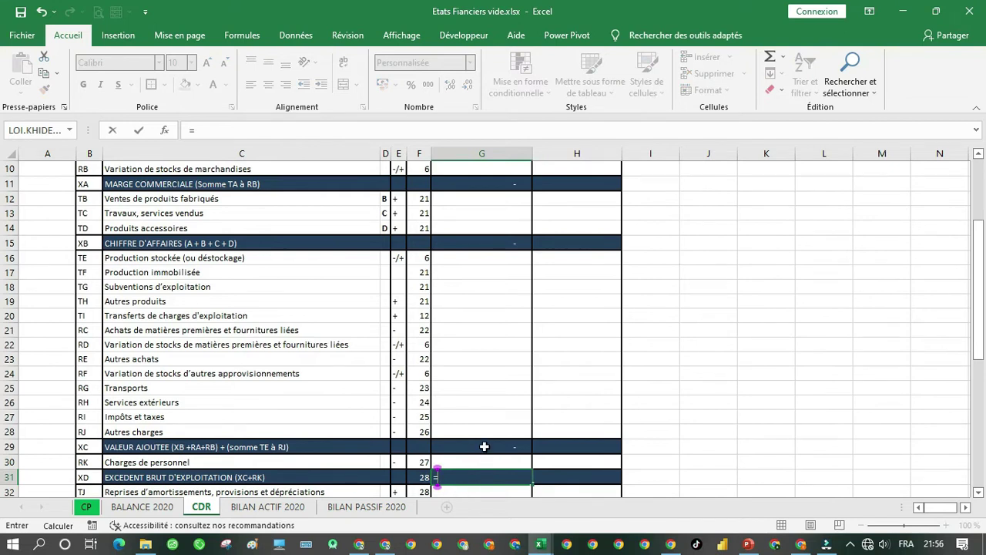
{"action": "left_click", "coordinate": [484, 446]}
{"action": "type", "text": "+"}
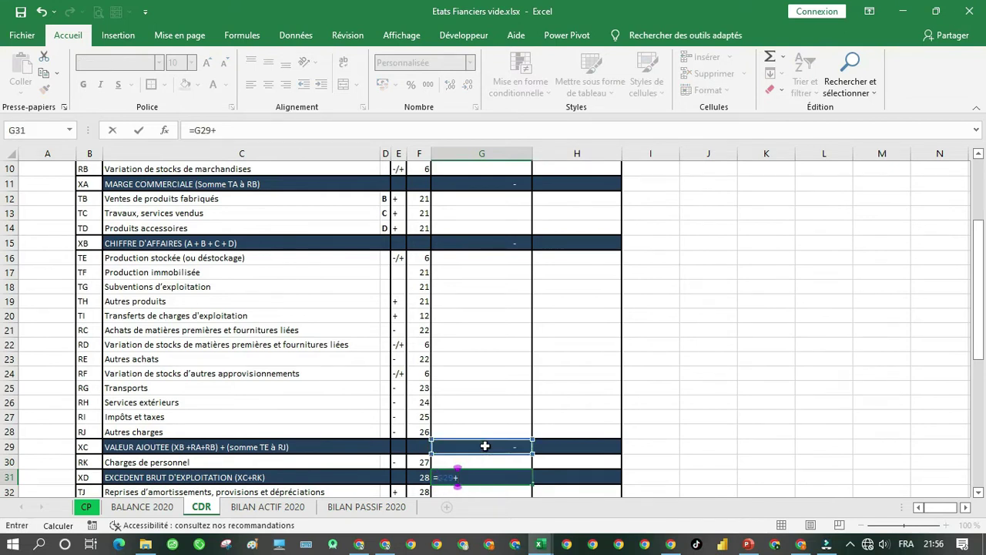
{"action": "left_click", "coordinate": [475, 461]}
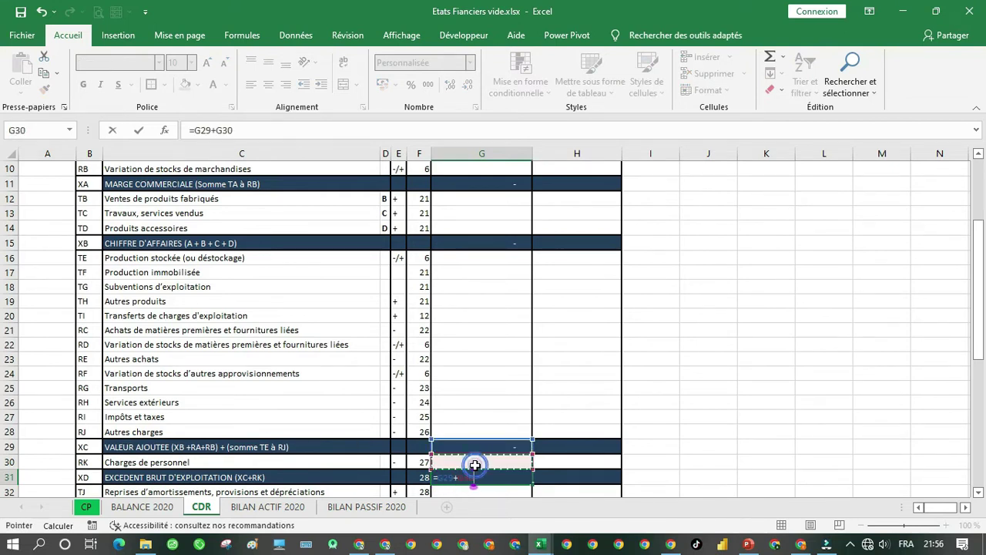
{"action": "key", "text": "Return"}
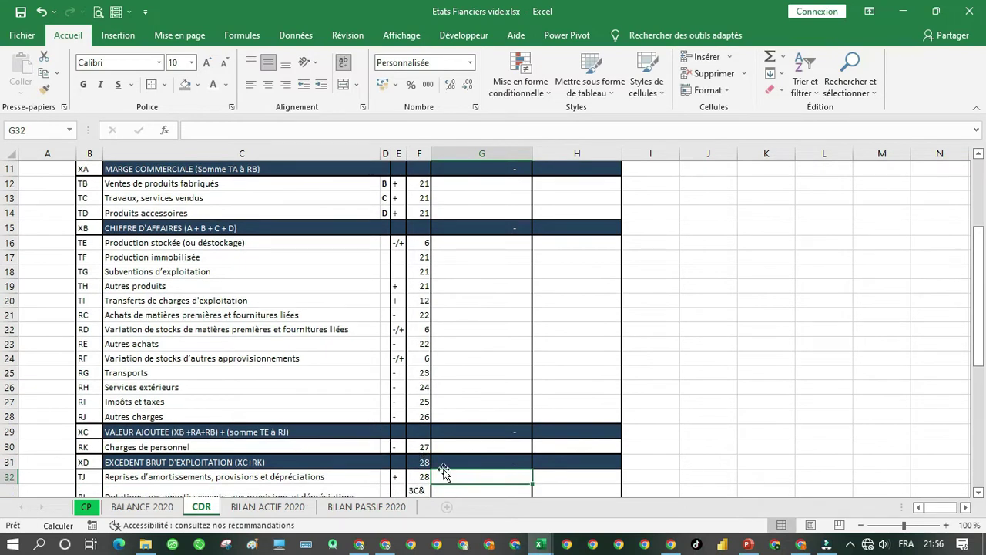
Calculate RESULTAT D'EXPLOITATION for Exercice N in G34 with =G31+G32+G33, adding XD, TJ and RL.
{"action": "left_click_drag", "start_coordinate": [977, 295], "coordinate": [962, 375]}
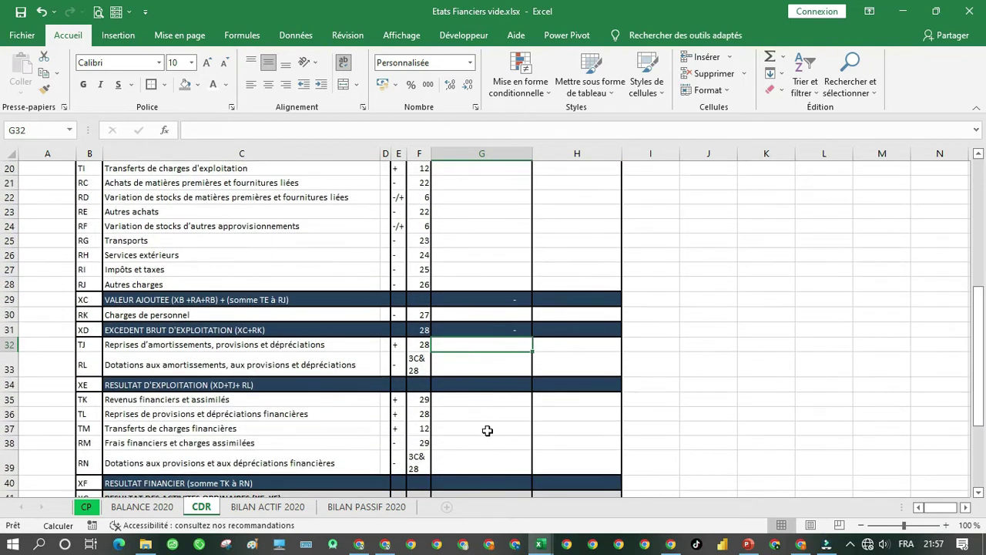
{"action": "left_click", "coordinate": [513, 383]}
{"action": "type", "text": "="}
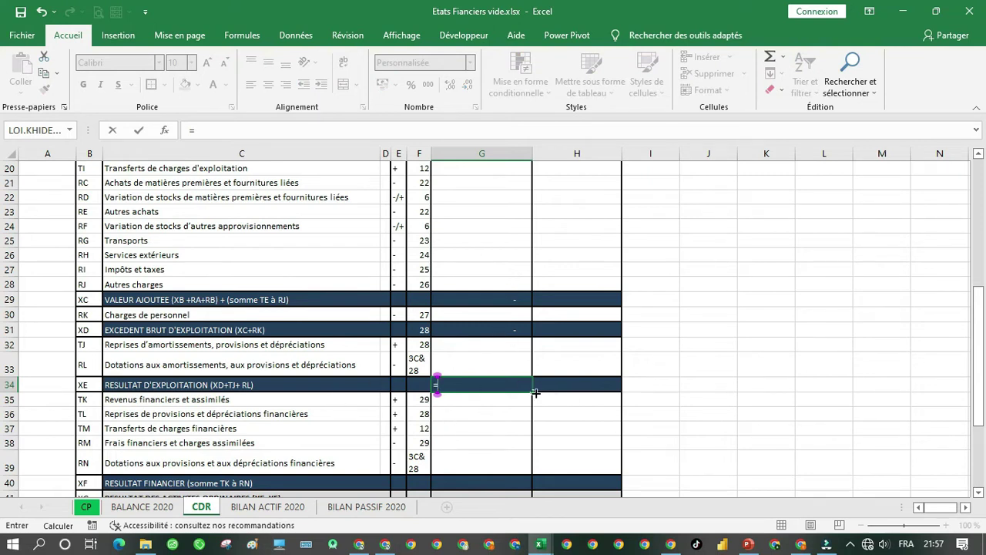
{"action": "left_click", "coordinate": [496, 364]}
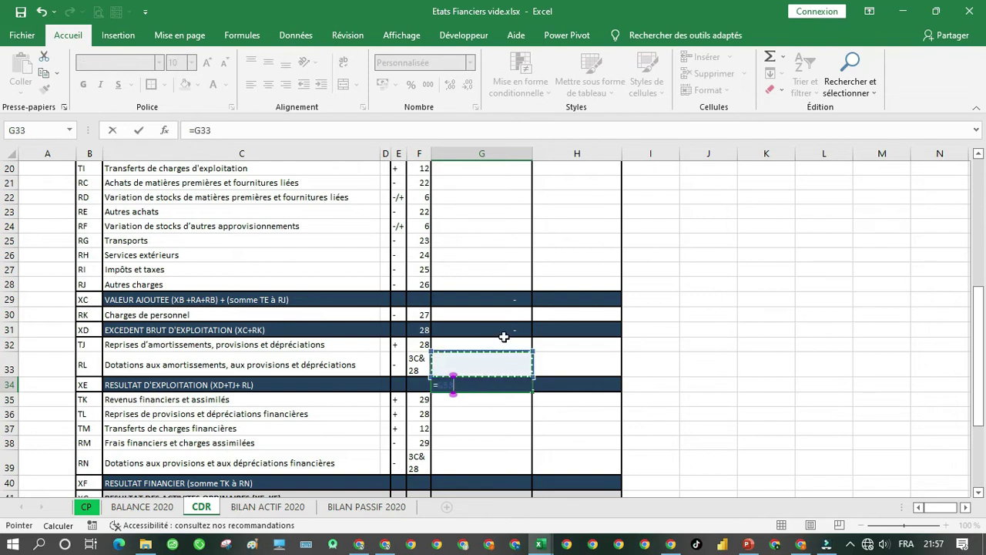
{"action": "left_click", "coordinate": [505, 330]}
{"action": "type", "text": "+"}
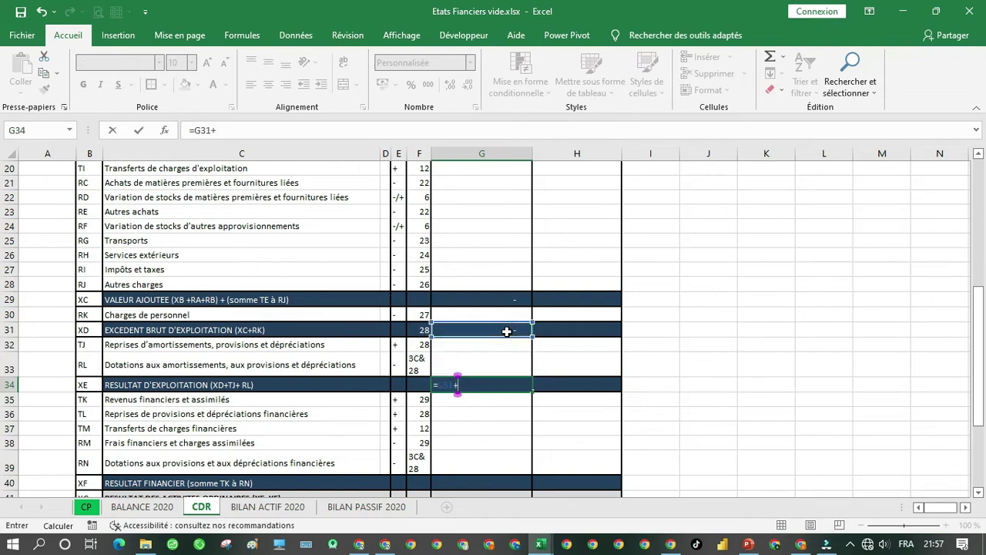
{"action": "left_click", "coordinate": [503, 344]}
{"action": "type", "text": "+"}
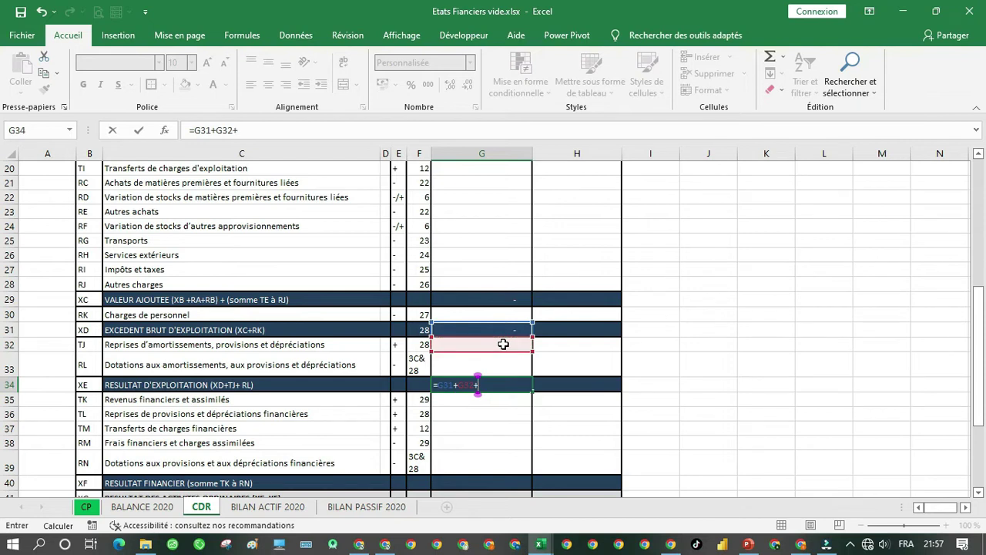
{"action": "left_click", "coordinate": [499, 357]}
{"action": "key", "text": "Return"}
Calculate RESULTAT FINANCIER for Exercice N in G40 with =SOMME(G35:G39), covering rows TK to RN.
{"action": "key", "text": "Return"}
{"action": "key", "text": "Return"}
{"action": "key", "text": "Return"}
{"action": "key", "text": "Return"}
{"action": "key", "text": "Return"}
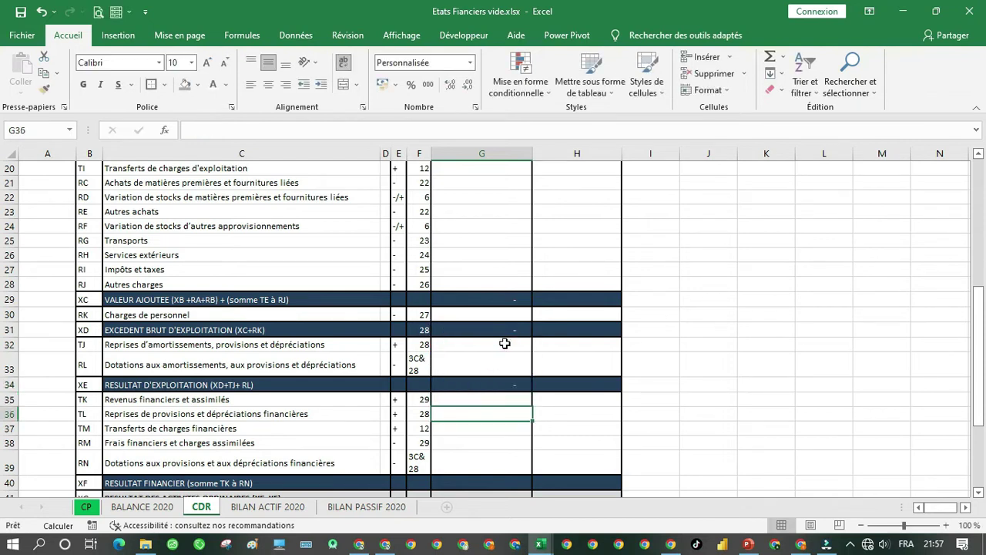
{"action": "type", "text": "="}
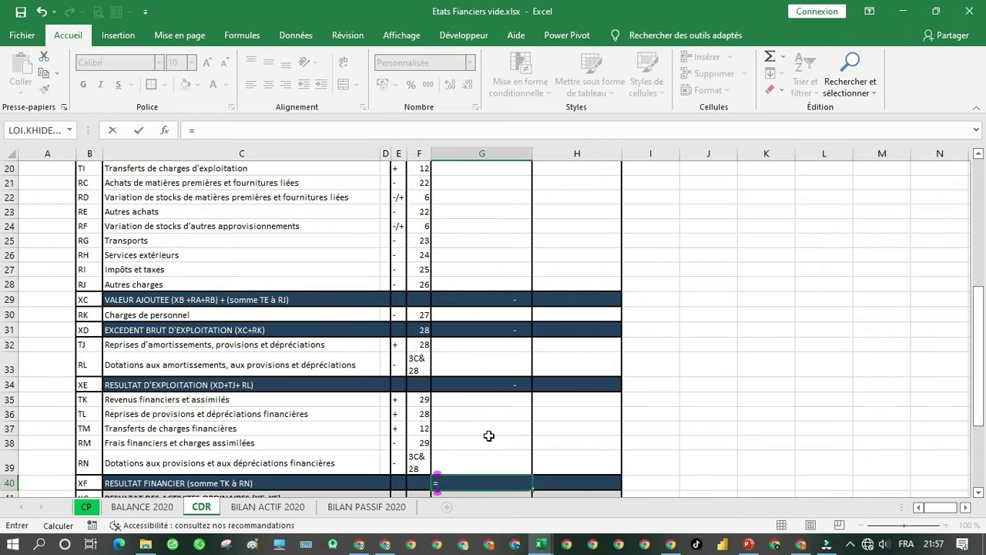
{"action": "type", "text": "som"}
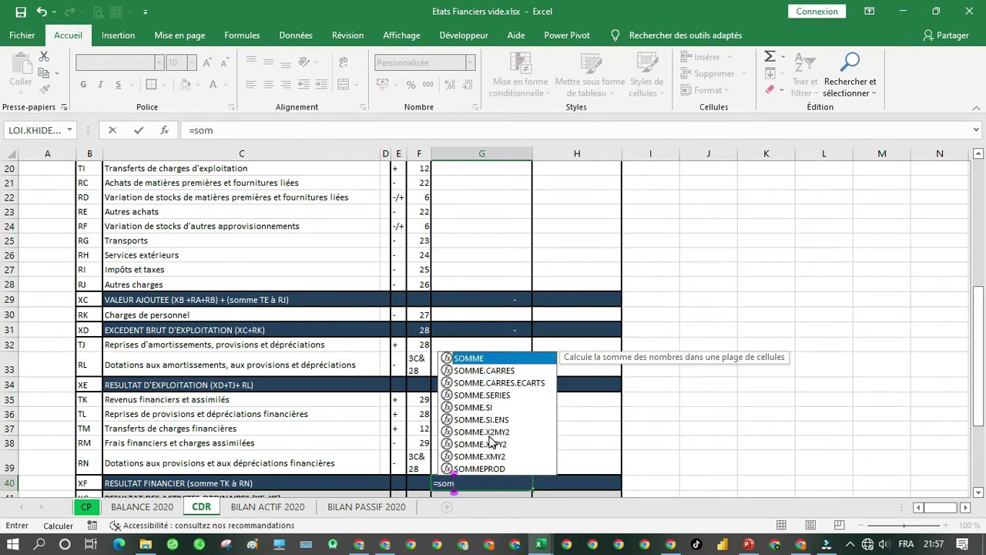
{"action": "key", "text": "Tab"}
{"action": "left_click_drag", "start_coordinate": [498, 404], "coordinate": [498, 462]}
{"action": "key", "text": "Return"}
{"action": "key", "text": "Return"}
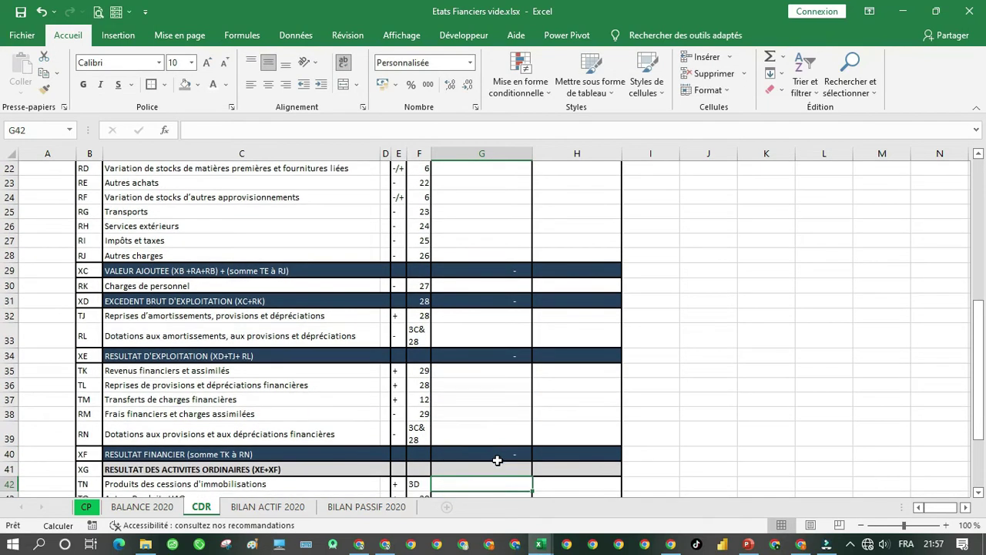
Calculate RESULTAT DES ACTIVITES ORDINAIRES for Exercice N in G41 with =G34+G40, adding XE and XF.
{"action": "left_click", "coordinate": [502, 468]}
{"action": "type", "text": "="}
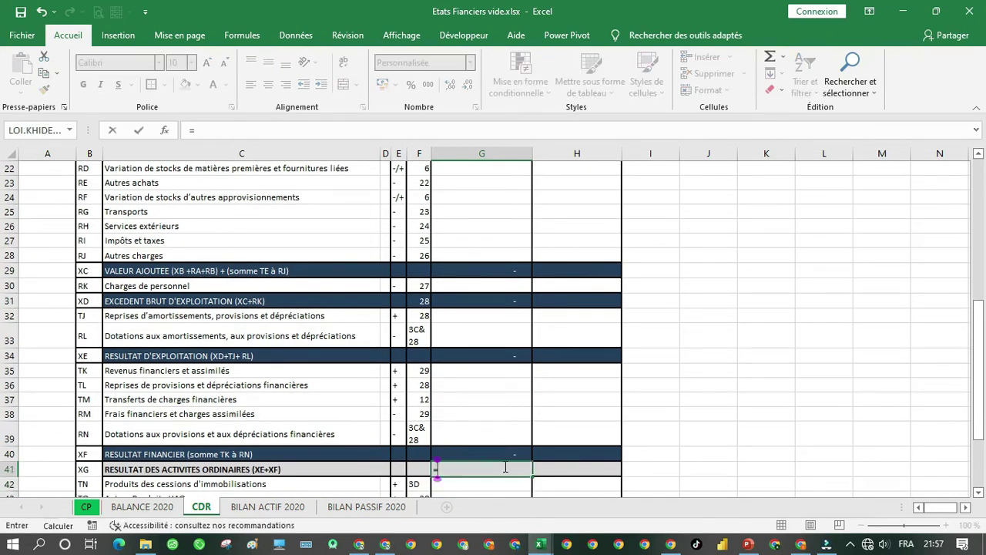
{"action": "left_click", "coordinate": [492, 357]}
{"action": "type", "text": "+"}
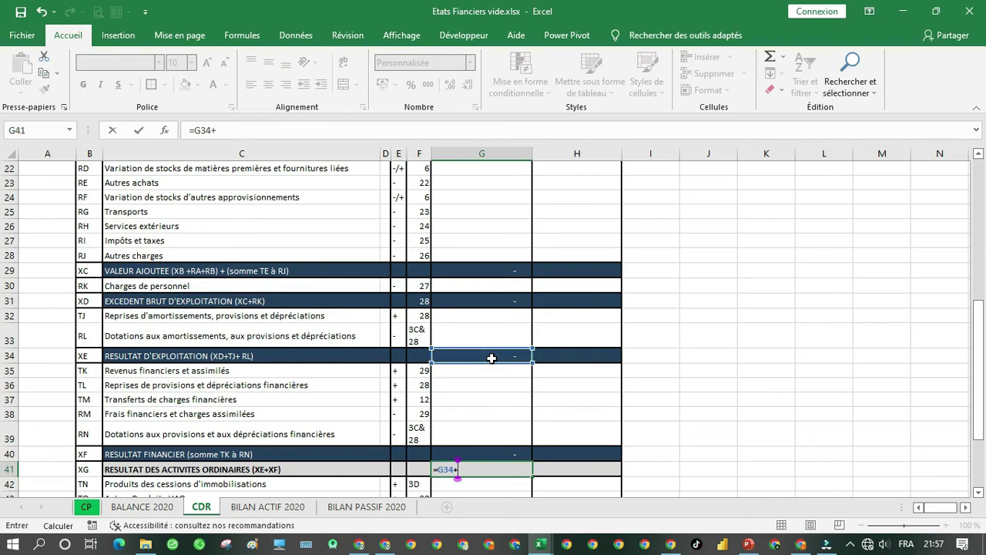
{"action": "left_click", "coordinate": [488, 448]}
{"action": "key", "text": "Return"}
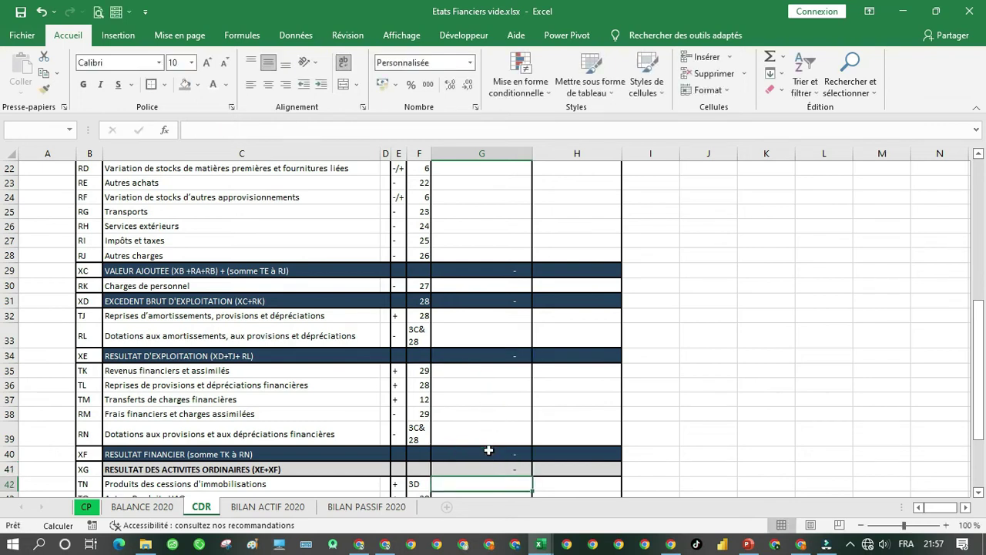
Calculate RESULTAT HORS ACTIVITES ORDINAIRES for Exercice N in G46 with =SOMME(G42:G45), covering rows TN to RP.
{"action": "key", "text": "Down"}
{"action": "key", "text": "Down"}
{"action": "key", "text": "Down"}
{"action": "key", "text": "Down"}
{"action": "type", "text": "=SOMME("}
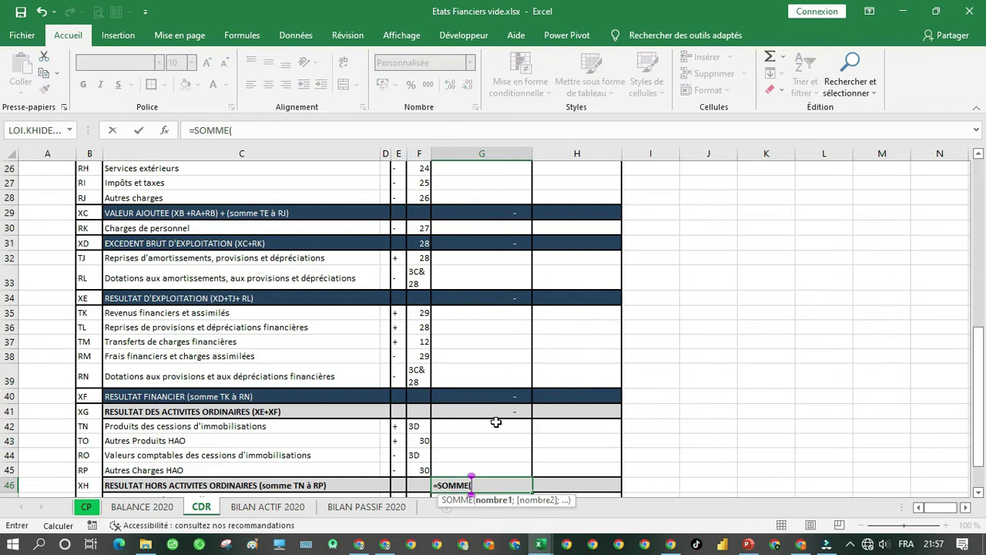
{"action": "left_click_drag", "start_coordinate": [495, 423], "coordinate": [497, 470]}
{"action": "key", "text": "Return"}
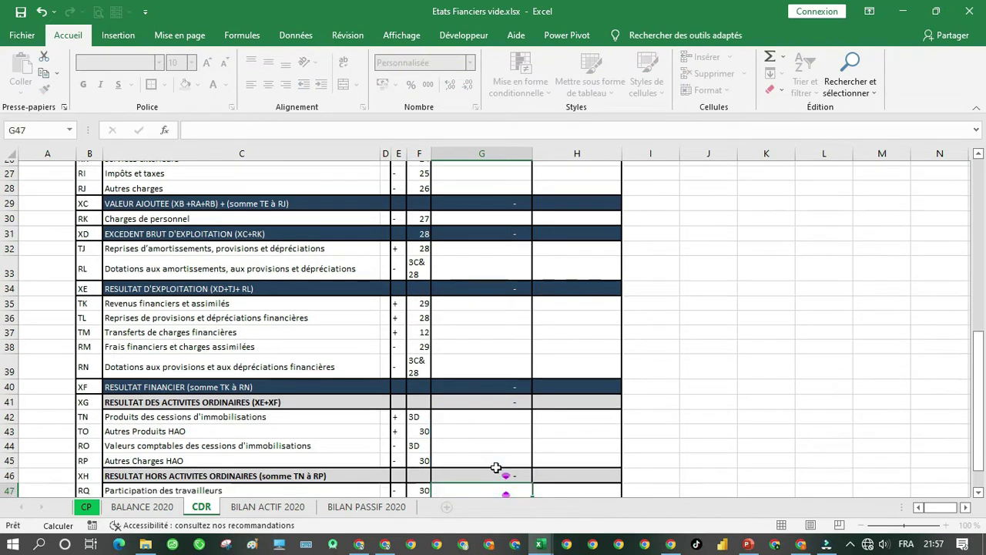
Enter =G41+G46+G47 in G49 for RESULTAT NET, adding XG, XH and RQ.
{"action": "key", "text": "Down"}
{"action": "key", "text": "Down"}
{"action": "type", "text": "="}
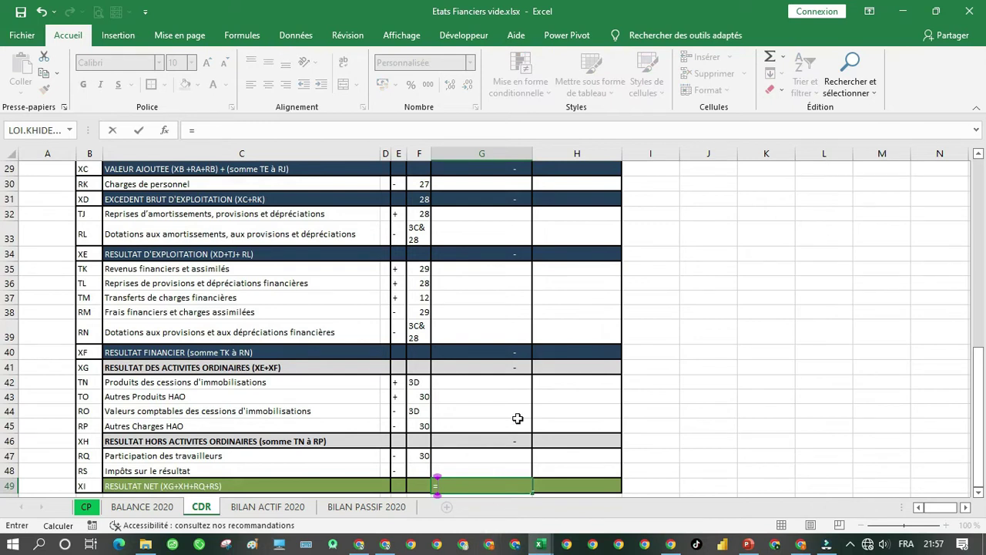
{"action": "left_click", "coordinate": [480, 367]}
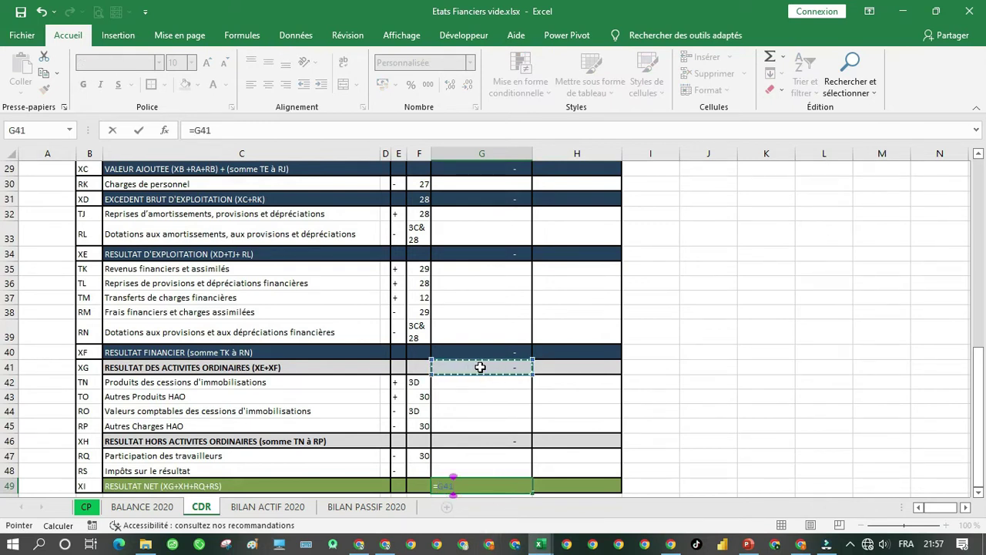
{"action": "type", "text": "+"}
{"action": "left_click", "coordinate": [485, 439]}
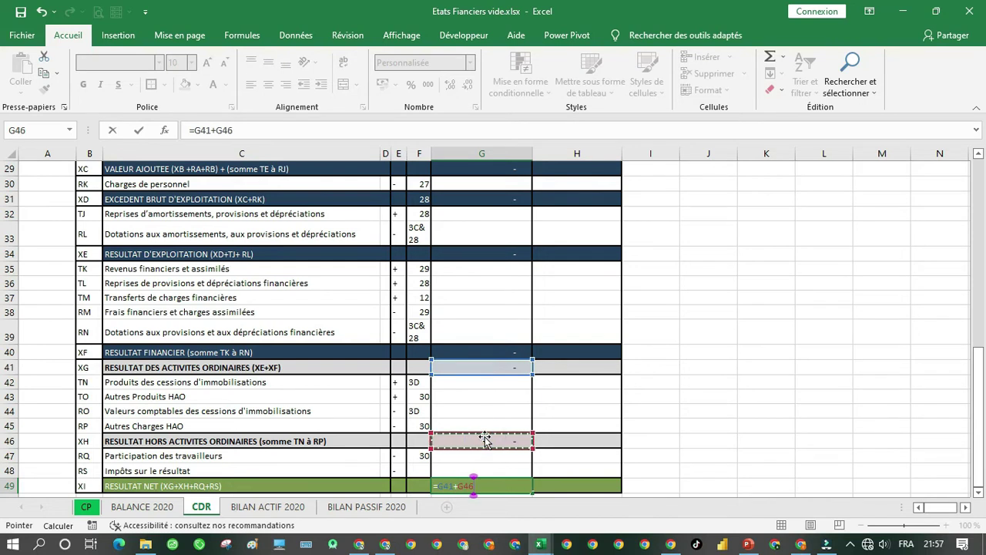
{"action": "type", "text": "+"}
{"action": "left_click", "coordinate": [486, 453]}
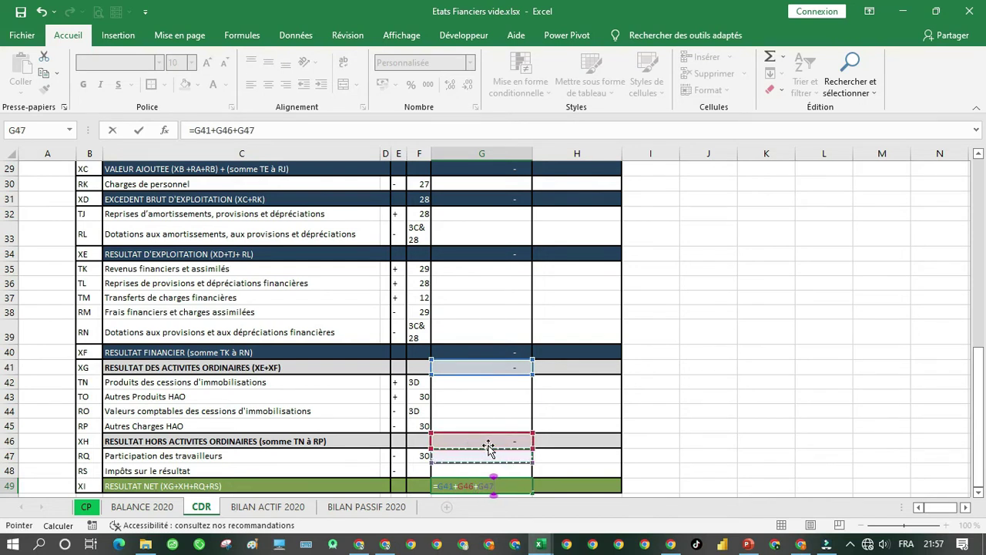
{"action": "type", "text": "+,"}
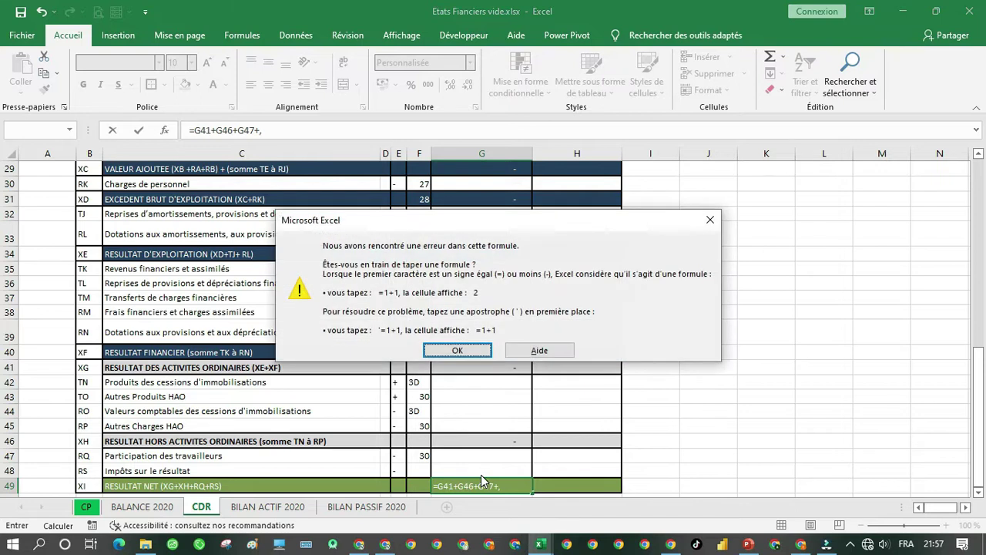
{"action": "key", "text": "Return"}
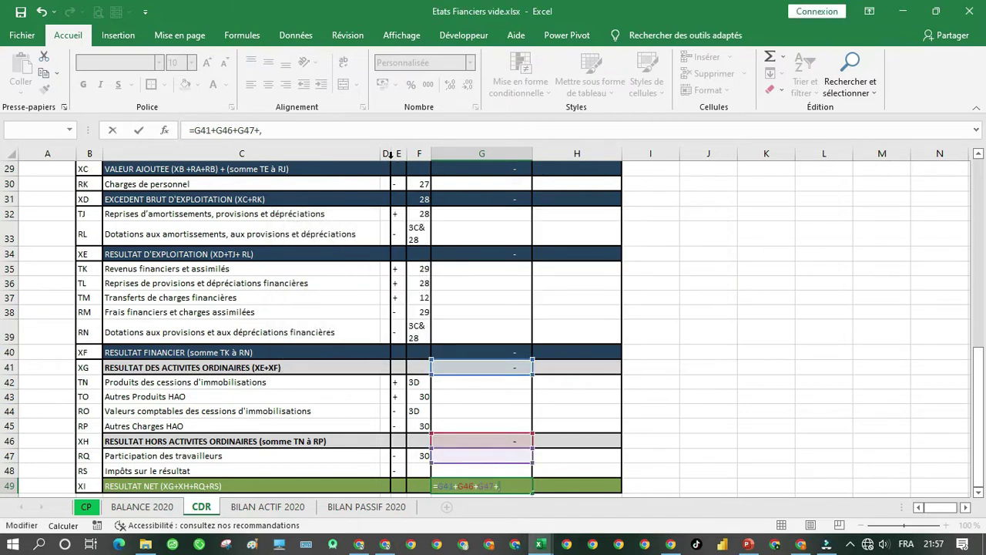
{"action": "left_click", "coordinate": [285, 130]}
{"action": "key", "text": "BackSpace"}
{"action": "key", "text": "BackSpace"}
{"action": "left_click", "coordinate": [471, 471]}
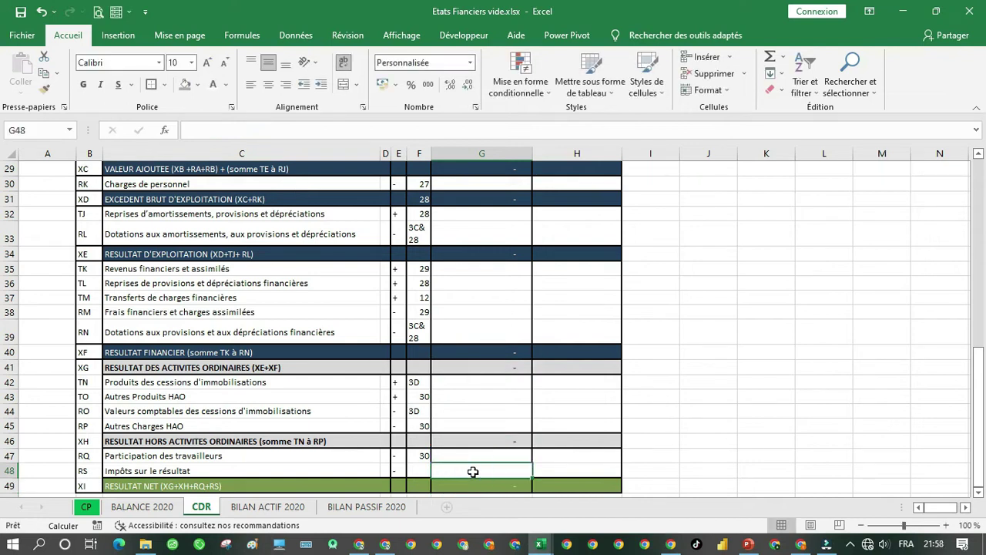
Extend the RESULTAT NET formula in G49 with +G48 to include Impôts sur le résultat.
{"action": "left_click", "coordinate": [476, 484]}
{"action": "left_click", "coordinate": [303, 132]}
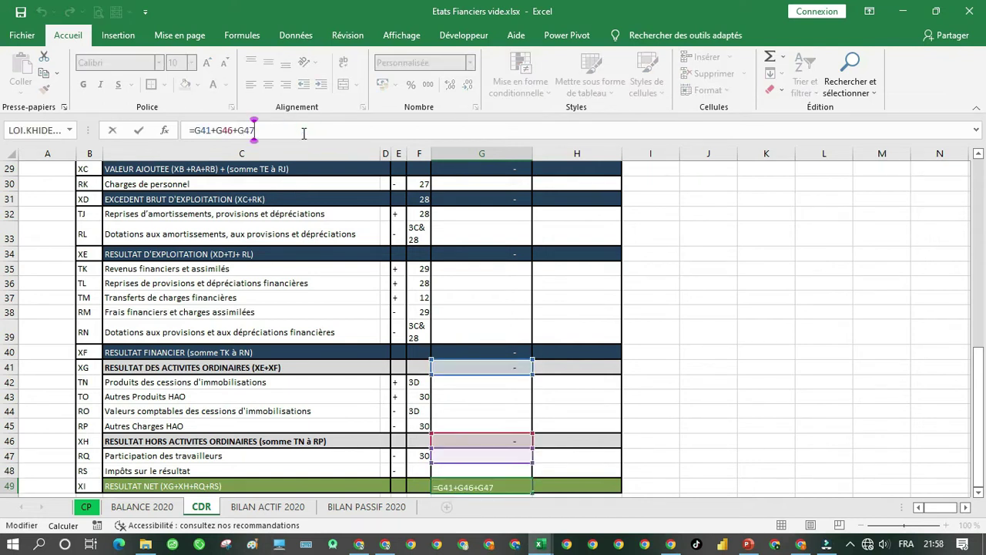
{"action": "type", "text": "+"}
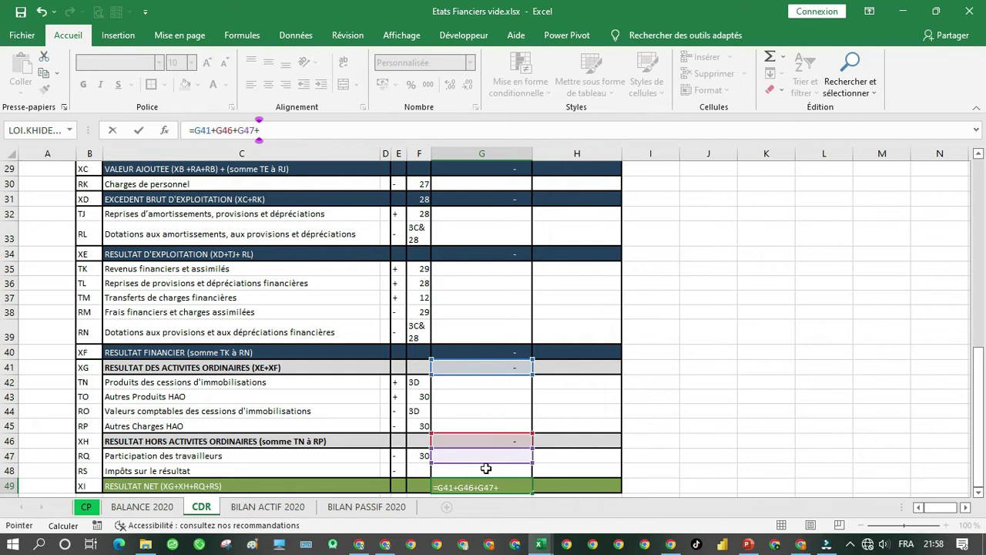
{"action": "left_click", "coordinate": [485, 469]}
{"action": "key", "text": "Return"}
On the BILAN ACTIF 2020 sheet, total IMMOBILISATIONS INCORPORELLES in E8 over rows AE to AH with SOMME and copy it across to G8.
{"action": "left_click", "coordinate": [268, 506]}
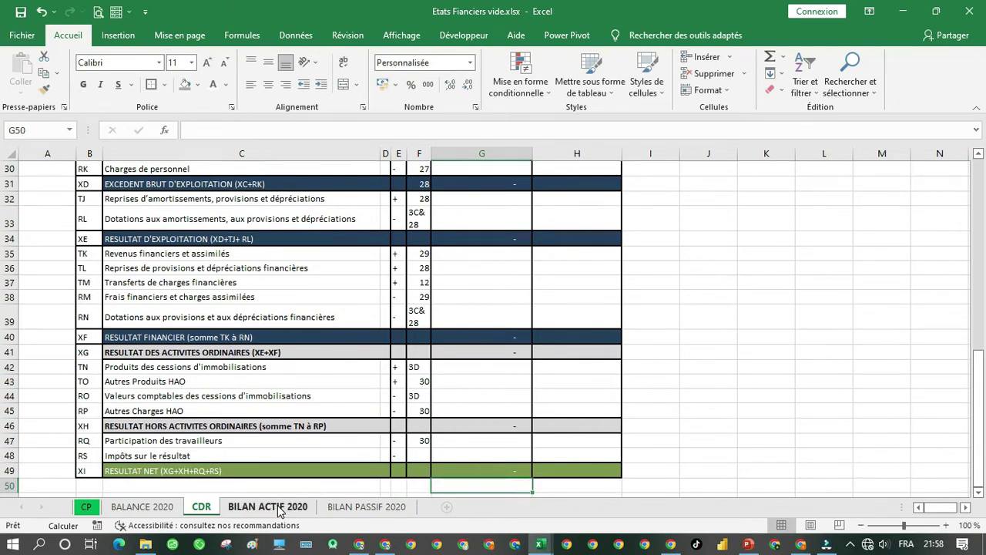
{"action": "left_click", "coordinate": [375, 301]}
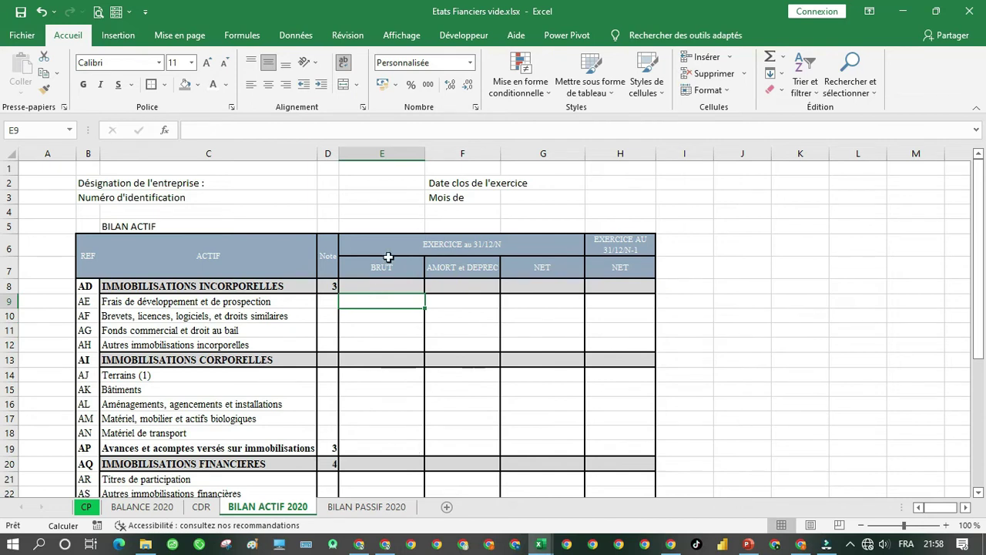
{"action": "left_click", "coordinate": [380, 283]}
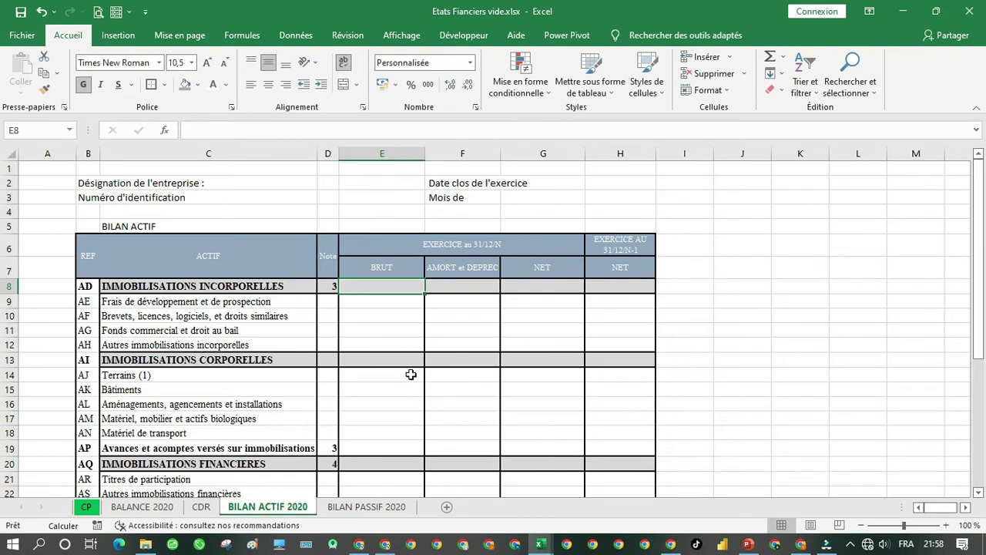
{"action": "scroll", "coordinate": [428, 465], "scroll_direction": "down", "scroll_amount": 7}
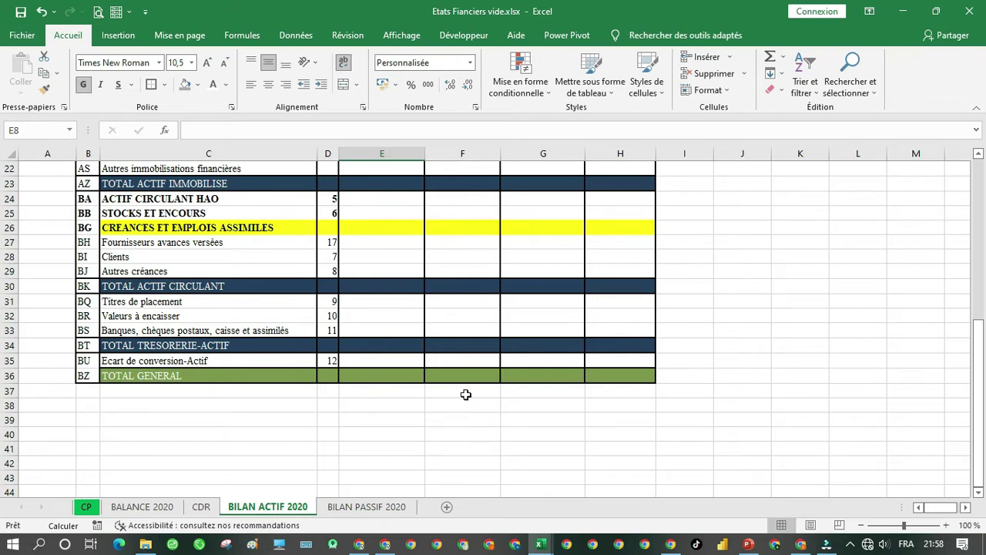
{"action": "scroll", "coordinate": [466, 395], "scroll_direction": "up", "scroll_amount": 7}
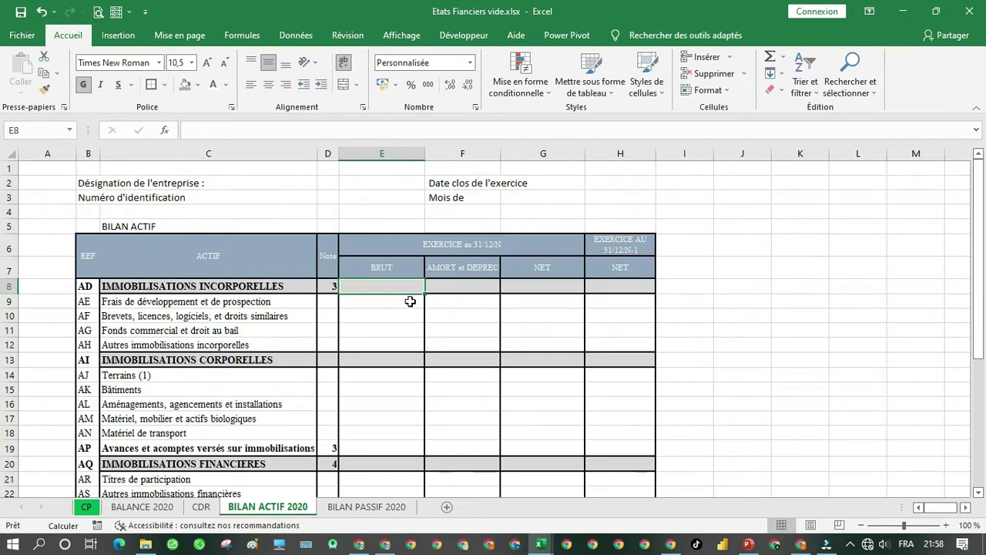
{"action": "key", "text": "F2"}
{"action": "type", "text": "="}
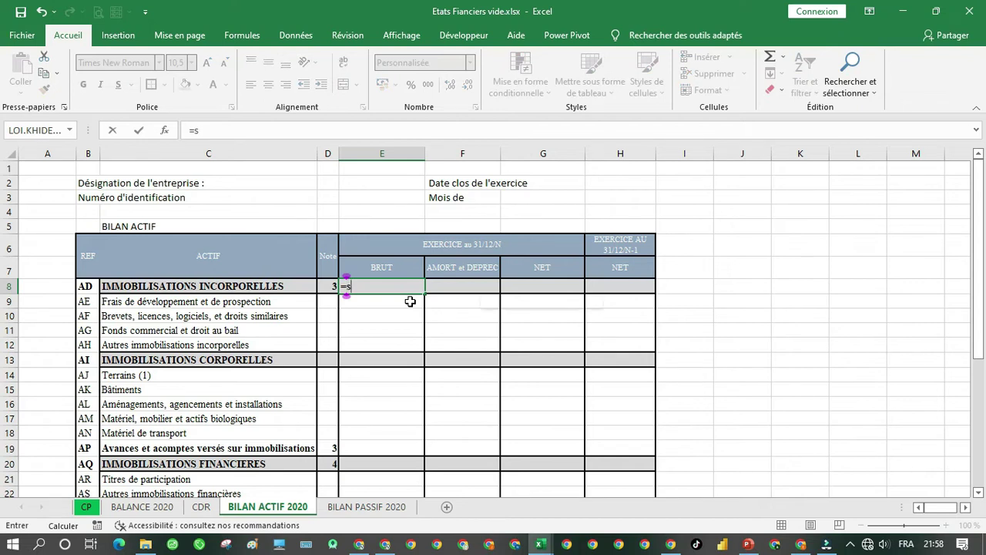
{"action": "type", "text": "som"}
{"action": "key", "text": "Tab"}
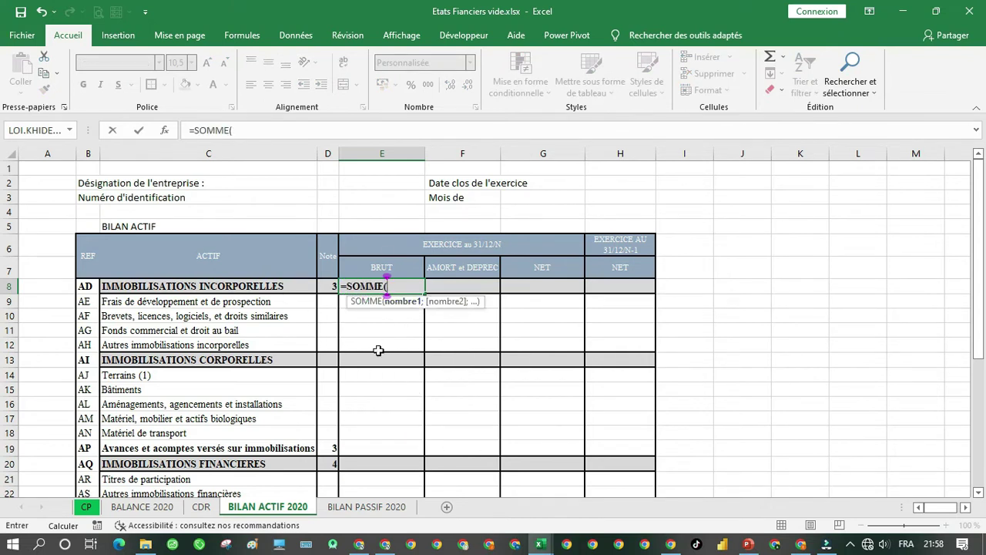
{"action": "left_click_drag", "start_coordinate": [378, 348], "coordinate": [379, 300]}
{"action": "key", "text": "Return"}
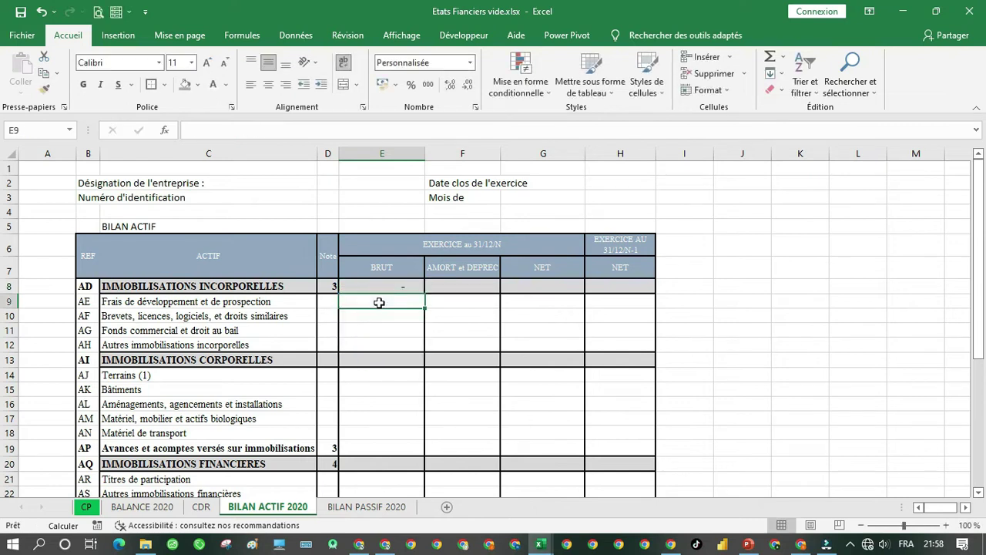
{"action": "left_click", "coordinate": [386, 286]}
{"action": "left_click_drag", "start_coordinate": [425, 292], "coordinate": [562, 286]}
Total IMMOBILISATIONS CORPORELLES in E13 over rows AJ to AP with SOMME and copy it across to G13.
{"action": "left_click", "coordinate": [392, 353]}
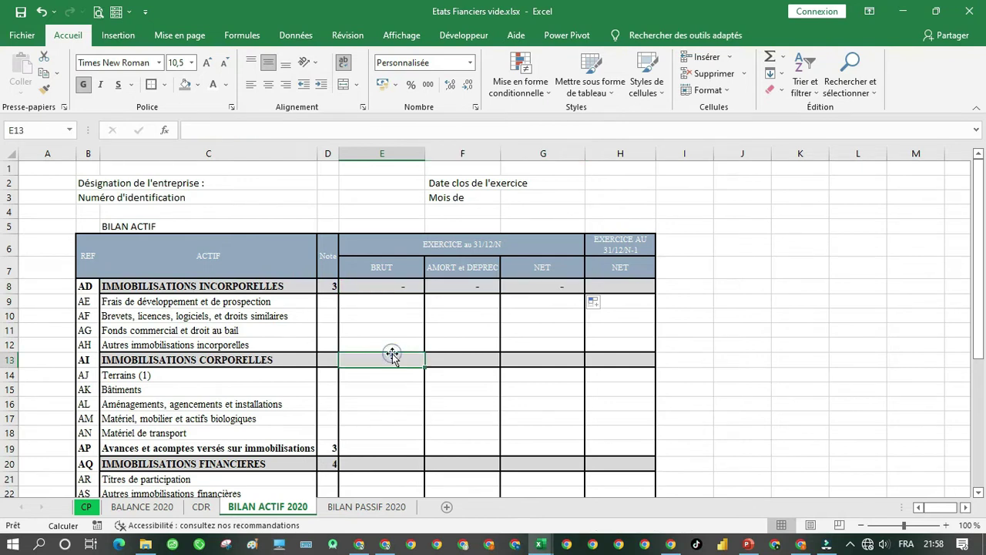
{"action": "type", "text": "=somme"}
{"action": "key", "text": "Tab"}
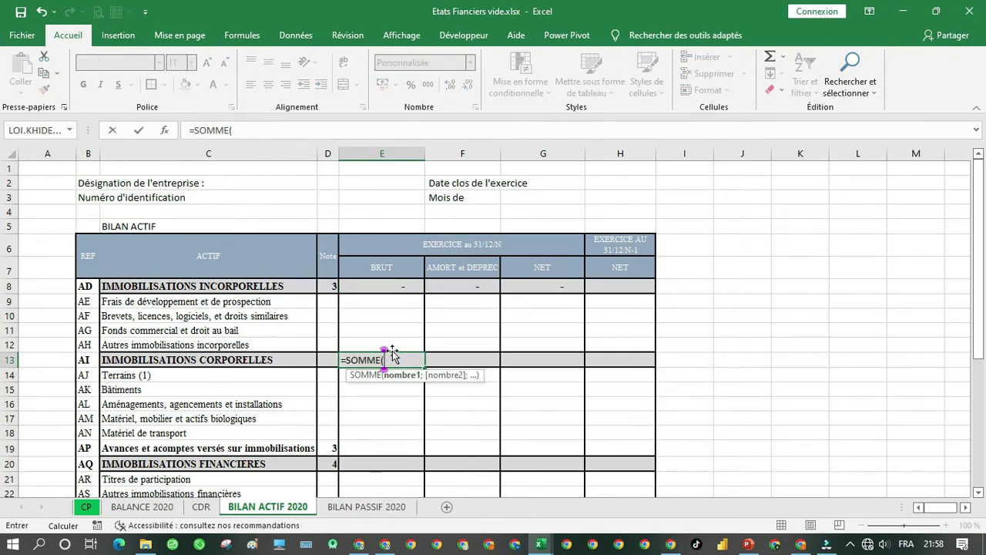
{"action": "left_click_drag", "start_coordinate": [382, 454], "coordinate": [591, 342]}
{"action": "key", "text": "Return"}
{"action": "left_click", "coordinate": [397, 357]}
Total IMMOBILISATIONS FINANCIERES in E20 over rows AR and AS with SOMME and copy it across to G20.
{"action": "left_click", "coordinate": [393, 464]}
{"action": "type", "text": "=s"}
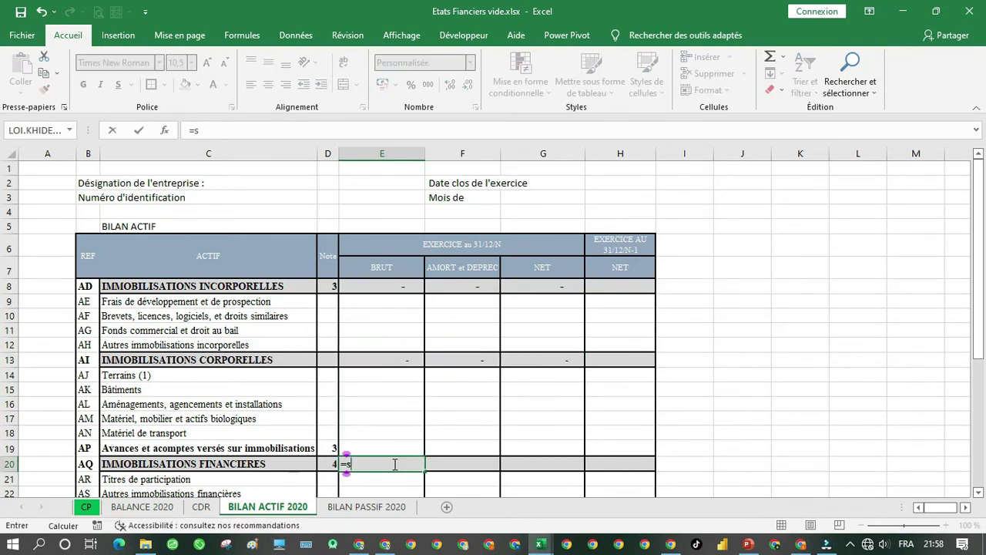
{"action": "type", "text": "om"}
{"action": "key", "text": "Tab"}
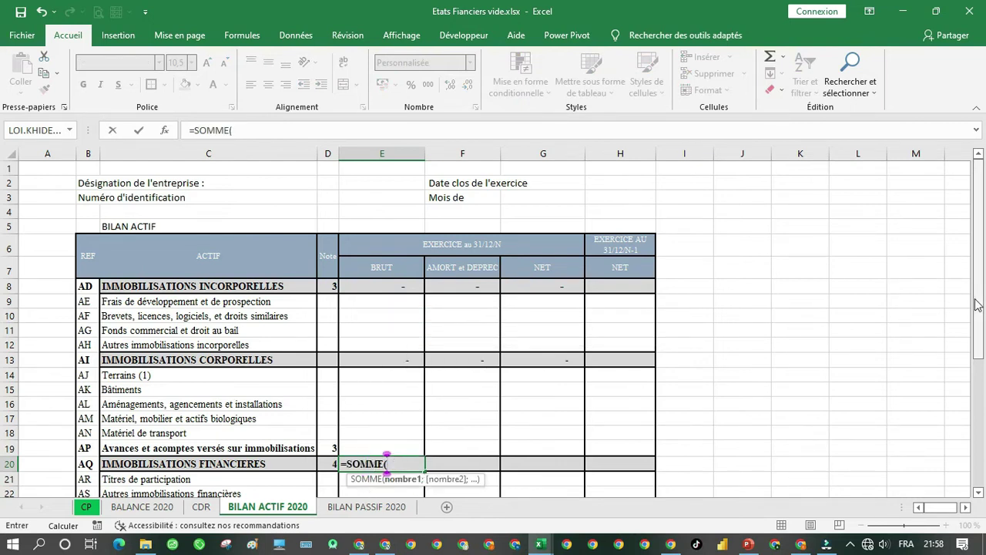
{"action": "left_click_drag", "start_coordinate": [978, 302], "coordinate": [978, 358]}
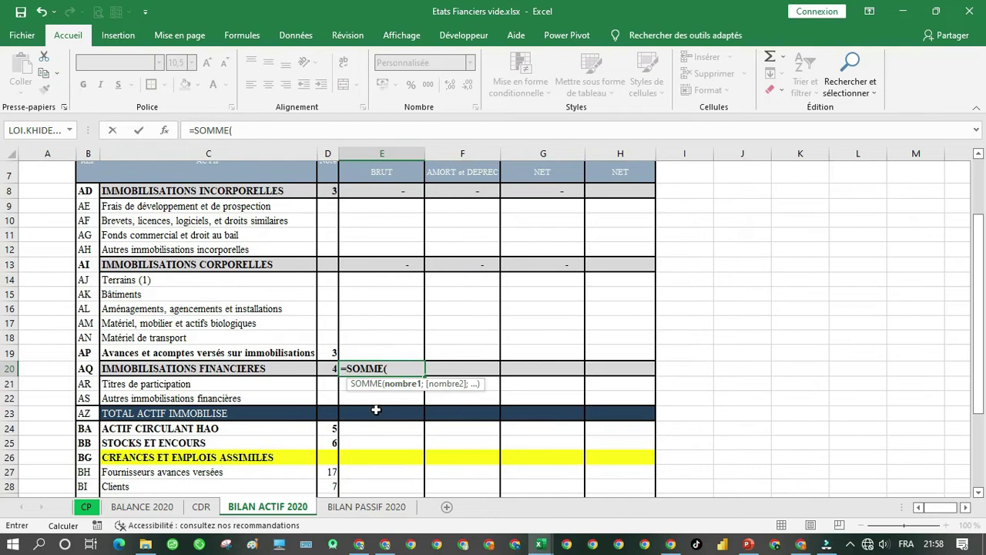
{"action": "left_click_drag", "start_coordinate": [376, 397], "coordinate": [575, 375]}
{"action": "key", "text": "Return"}
{"action": "left_click", "coordinate": [394, 367]}
Calculate TOTAL ACTIF IMMOBILISE in E23 with =E8+E13+E20 and copy the formula across to G23.
{"action": "left_click", "coordinate": [398, 412]}
{"action": "type", "text": "="}
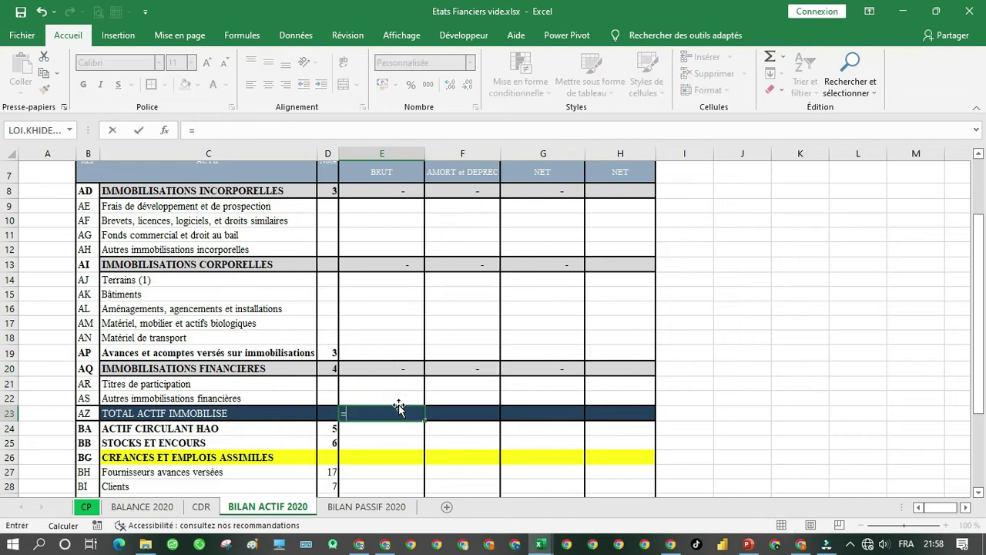
{"action": "left_click", "coordinate": [382, 190]}
{"action": "type", "text": "+"}
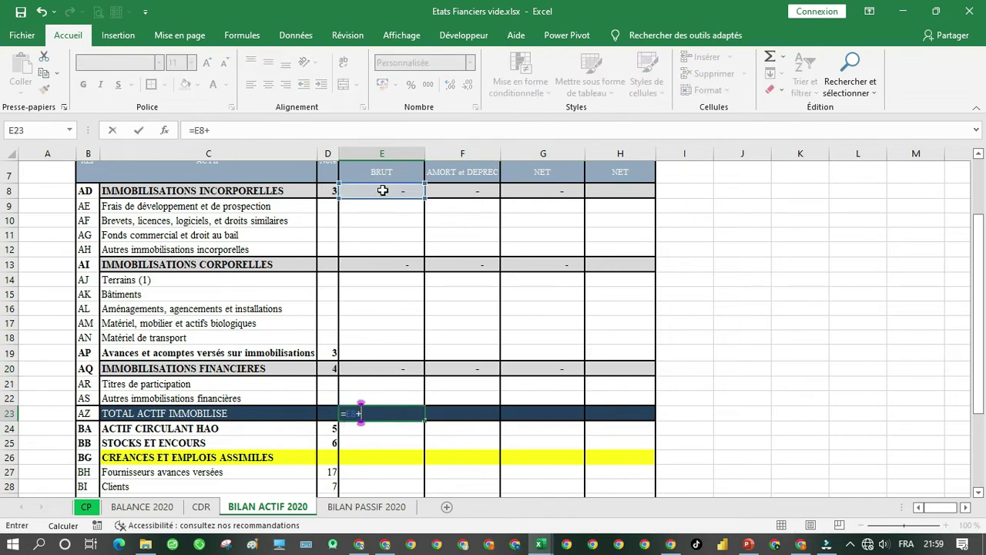
{"action": "left_click", "coordinate": [386, 259]}
{"action": "type", "text": "+"}
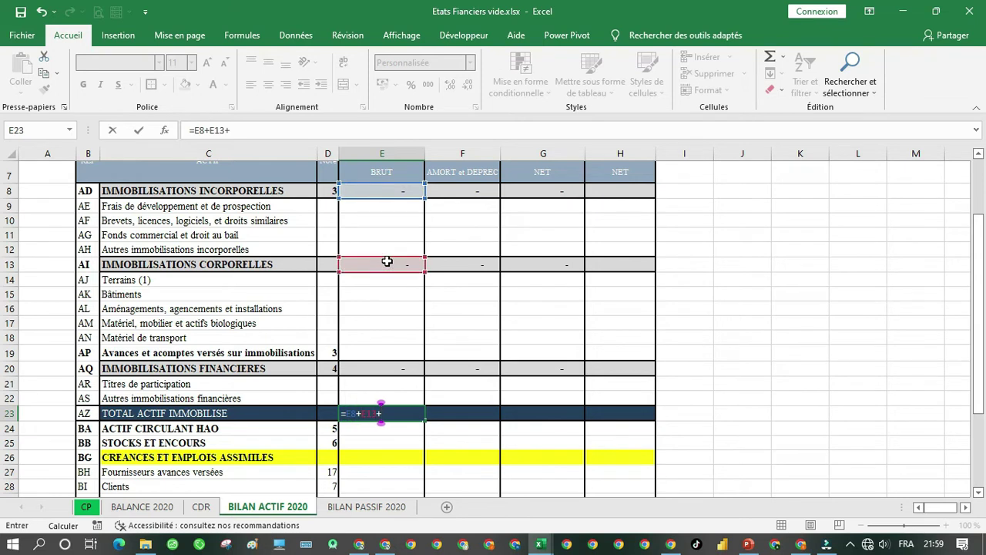
{"action": "left_click", "coordinate": [376, 366]}
{"action": "key", "text": "Return"}
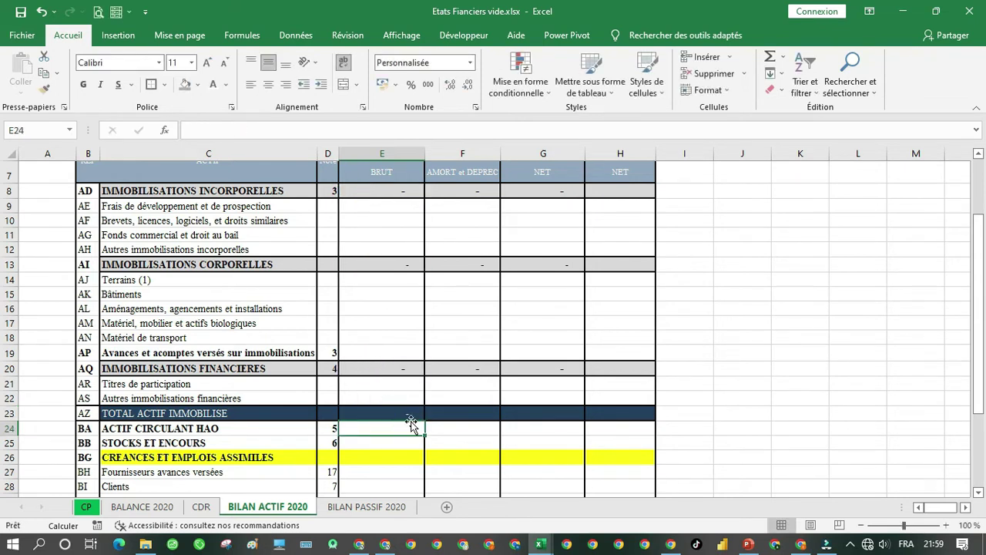
{"action": "left_click", "coordinate": [410, 413]}
{"action": "left_click_drag", "start_coordinate": [424, 420], "coordinate": [594, 399]}
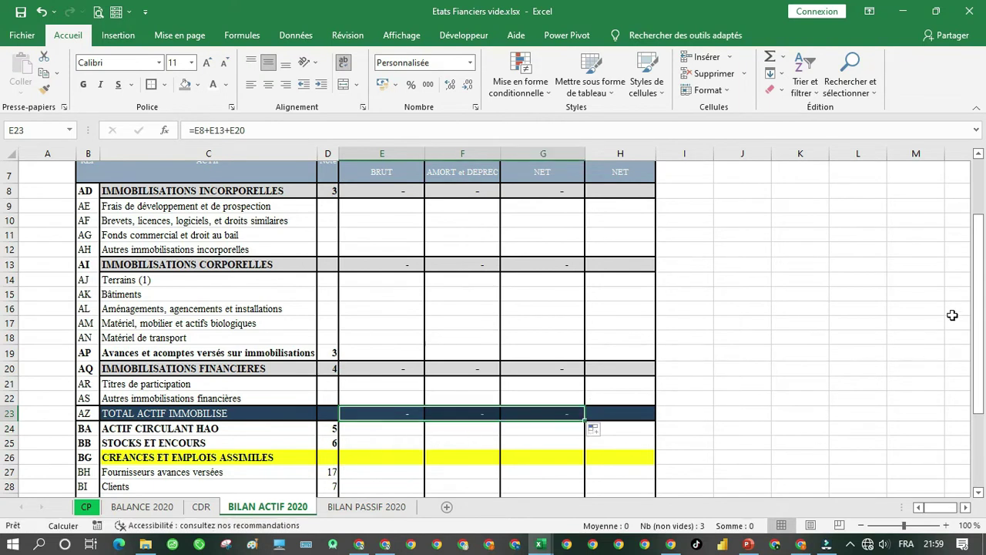
Total CREANCES ET EMPLOIS ASSIMILES in E26 with =SOMME(E27:E29) and copy the formula across to G26.
{"action": "left_click_drag", "start_coordinate": [978, 316], "coordinate": [979, 387]}
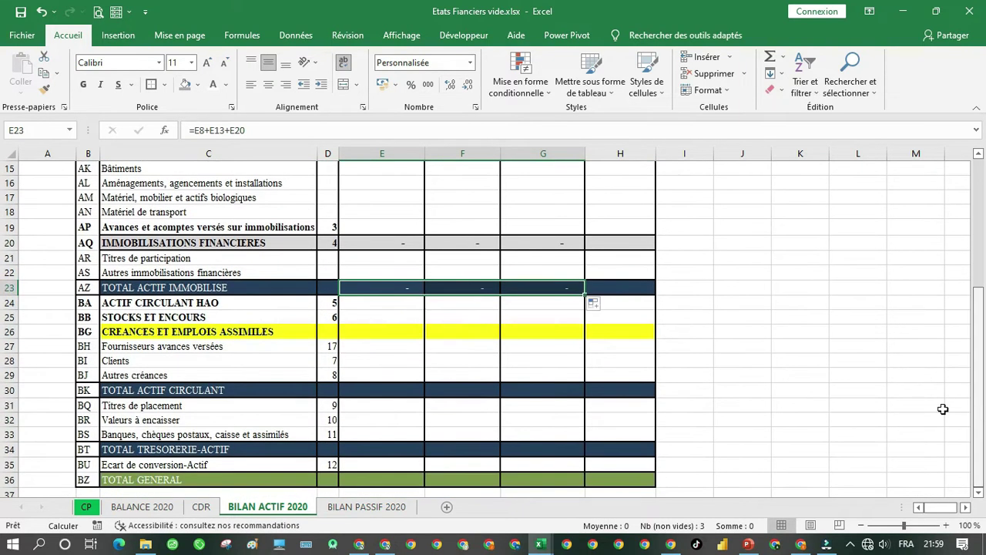
{"action": "left_click", "coordinate": [370, 331]}
{"action": "type", "text": "=som"}
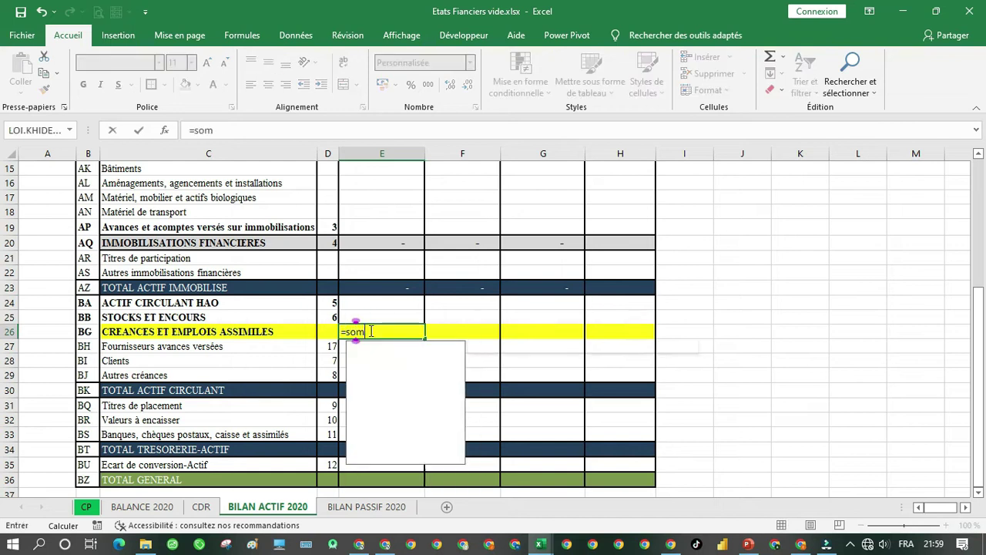
{"action": "key", "text": "Tab"}
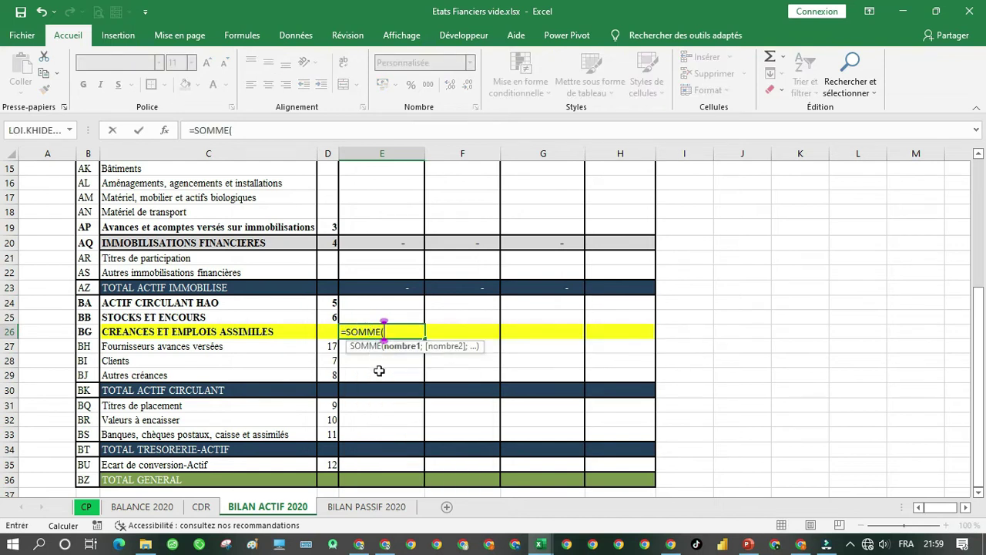
{"action": "left_click_drag", "start_coordinate": [379, 371], "coordinate": [379, 351]}
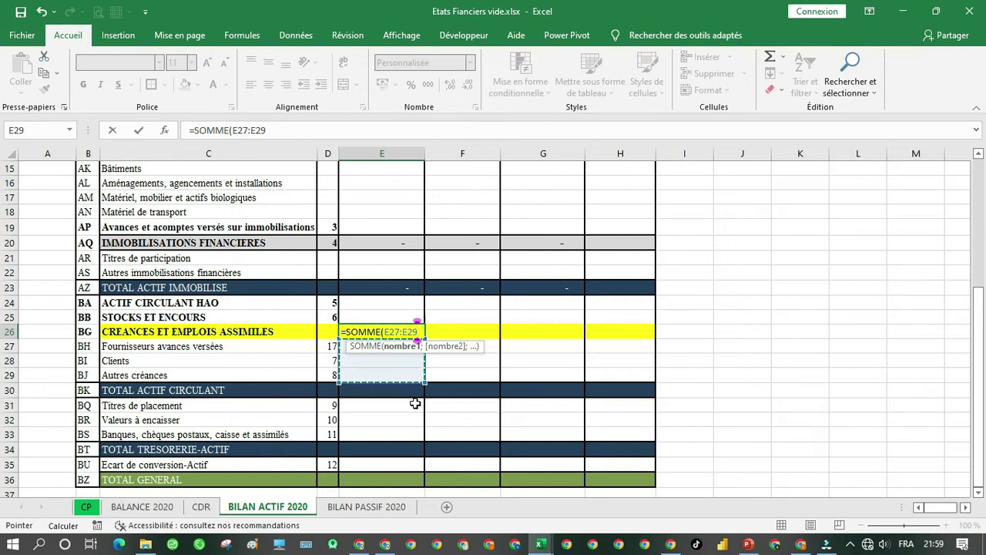
{"action": "key", "text": "Return"}
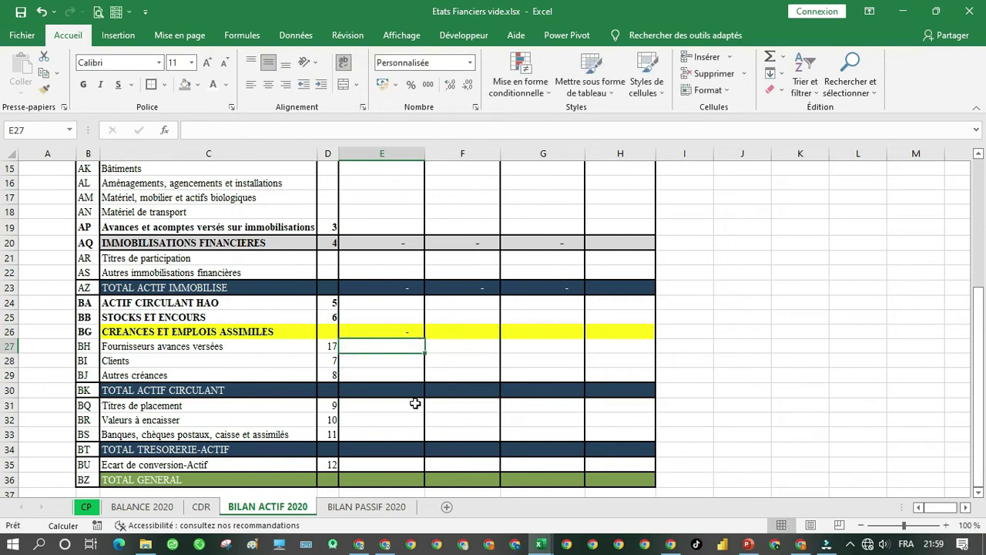
{"action": "left_click", "coordinate": [406, 330]}
{"action": "left_click_drag", "start_coordinate": [425, 339], "coordinate": [578, 335]}
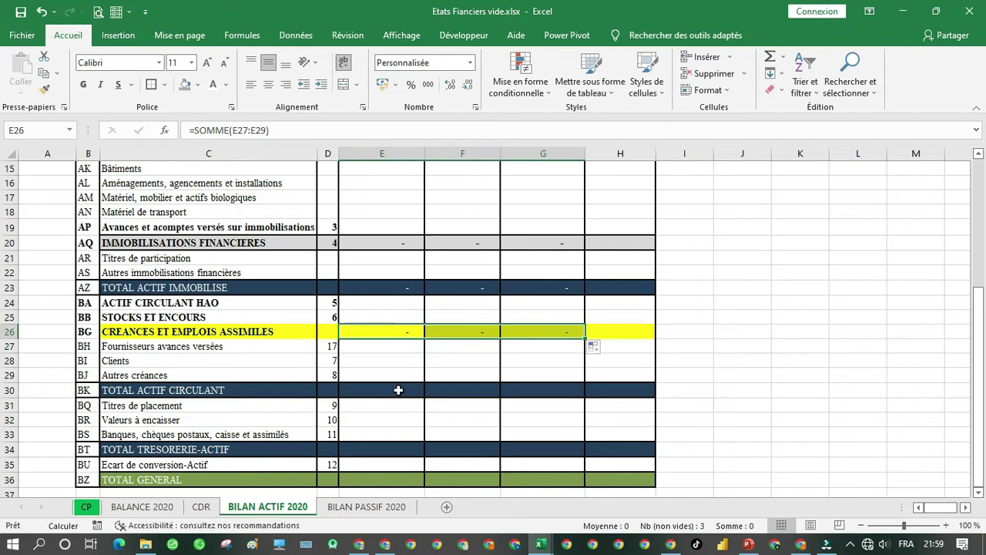
Calculate TOTAL ACTIF CIRCULANT in E30 with =E24+E25+E26 and copy the formula across to G30.
{"action": "left_click", "coordinate": [398, 390]}
{"action": "type", "text": "="}
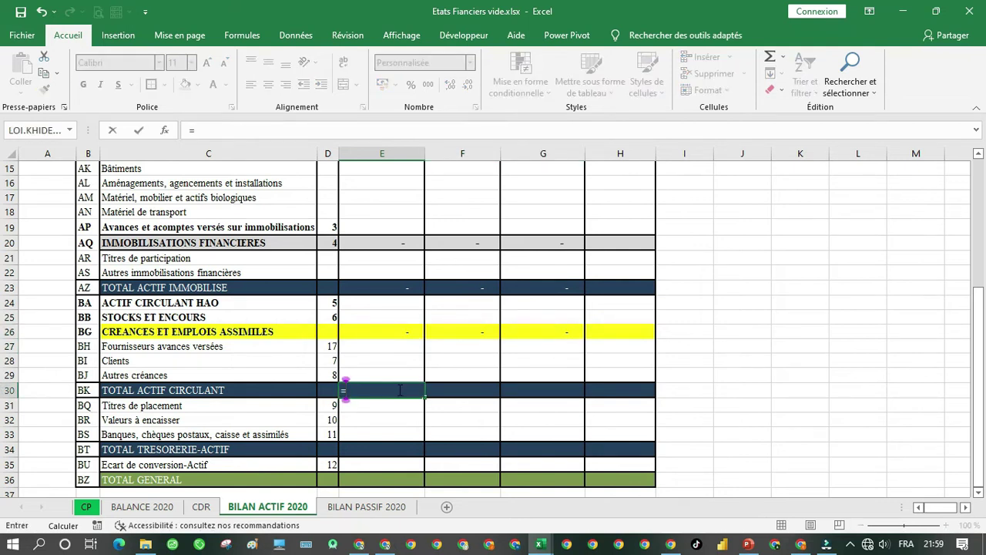
{"action": "left_click", "coordinate": [380, 305]}
{"action": "type", "text": "+"}
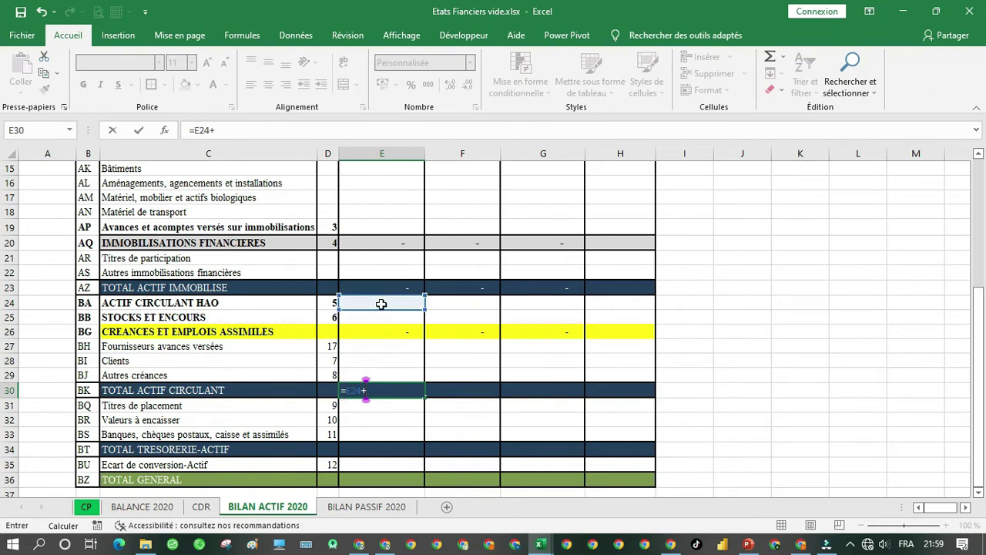
{"action": "left_click", "coordinate": [382, 316]}
{"action": "type", "text": "+"}
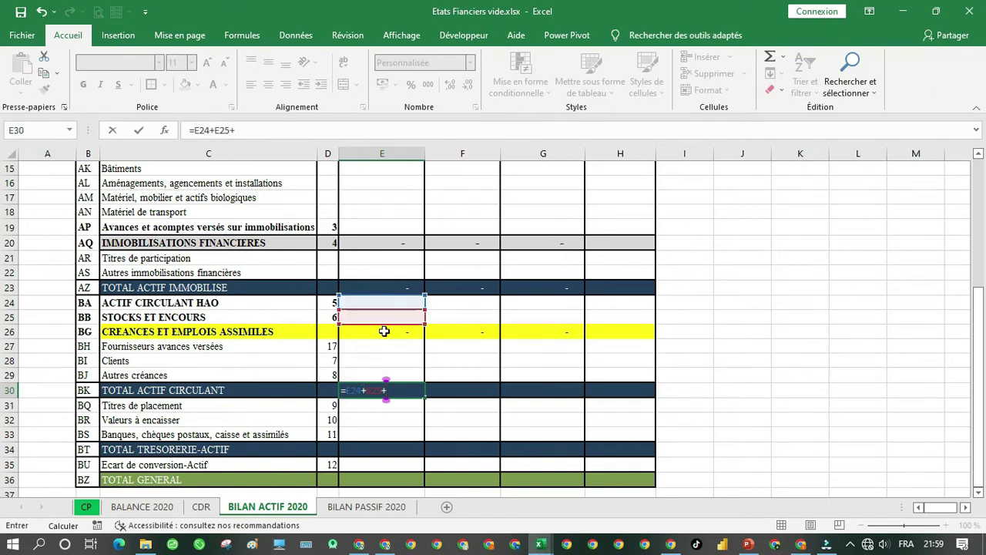
{"action": "left_click", "coordinate": [384, 330]}
{"action": "key", "text": "Return"}
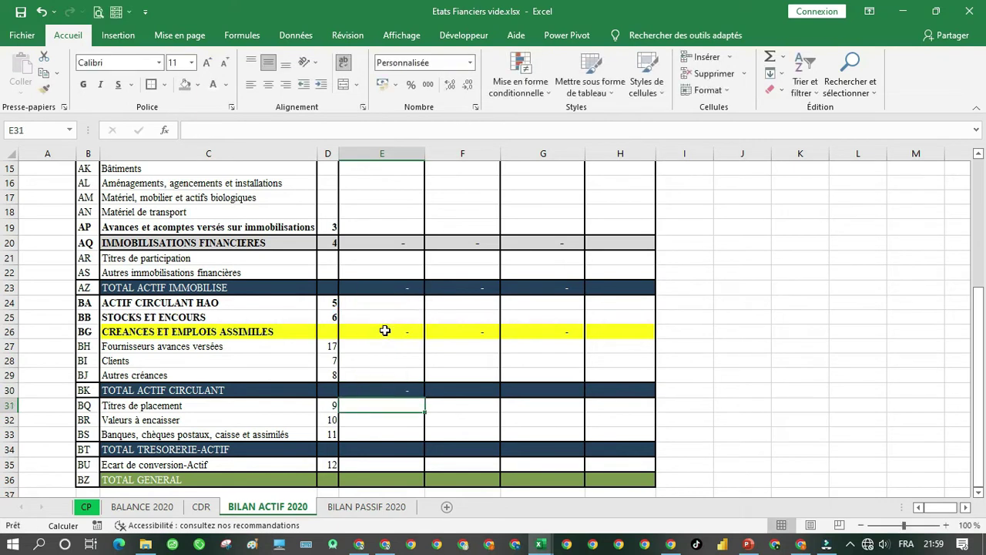
{"action": "left_click", "coordinate": [419, 387]}
{"action": "left_click_drag", "start_coordinate": [424, 397], "coordinate": [576, 389]}
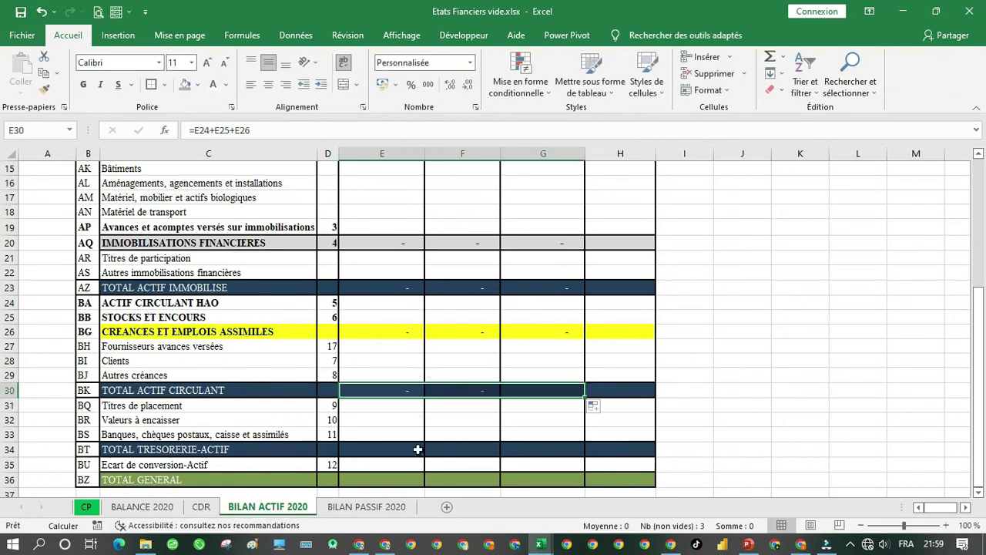
Total TRESORERIE-ACTIF in E34 with SOMME over the treasury lines directly above it, starting at E31.
{"action": "left_click", "coordinate": [388, 446]}
{"action": "type", "text": "="}
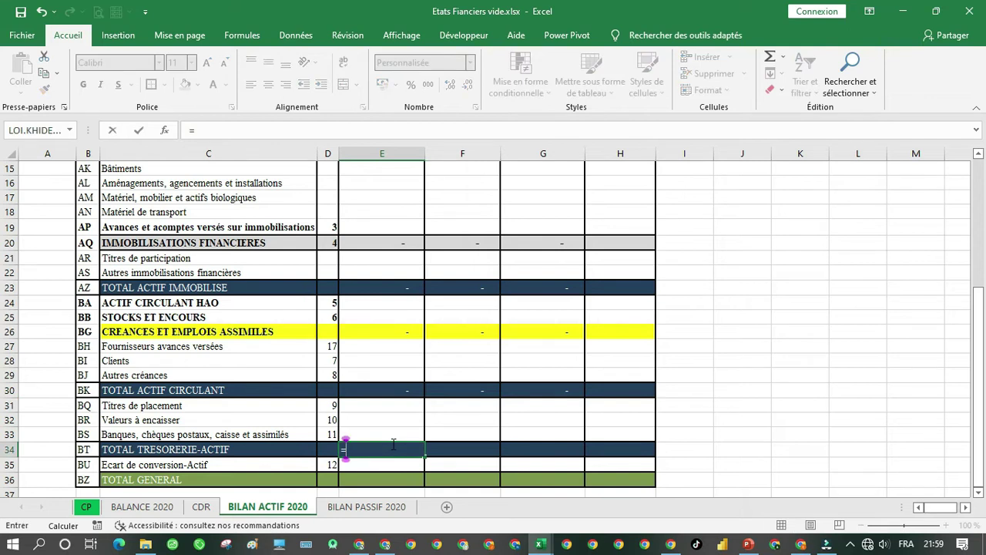
{"action": "type", "text": "som"}
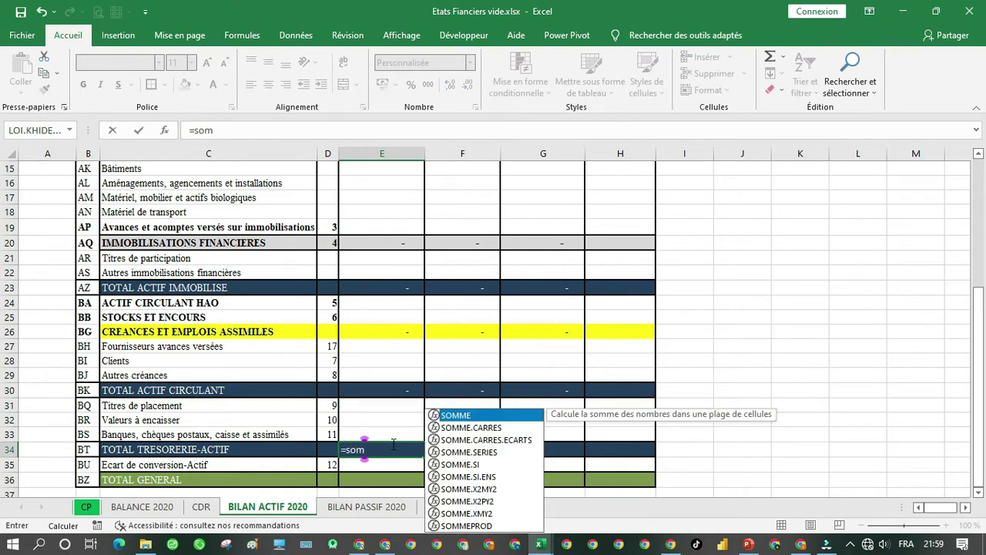
{"action": "key", "text": "Tab"}
{"action": "left_click_drag", "start_coordinate": [403, 410], "coordinate": [403, 428]}
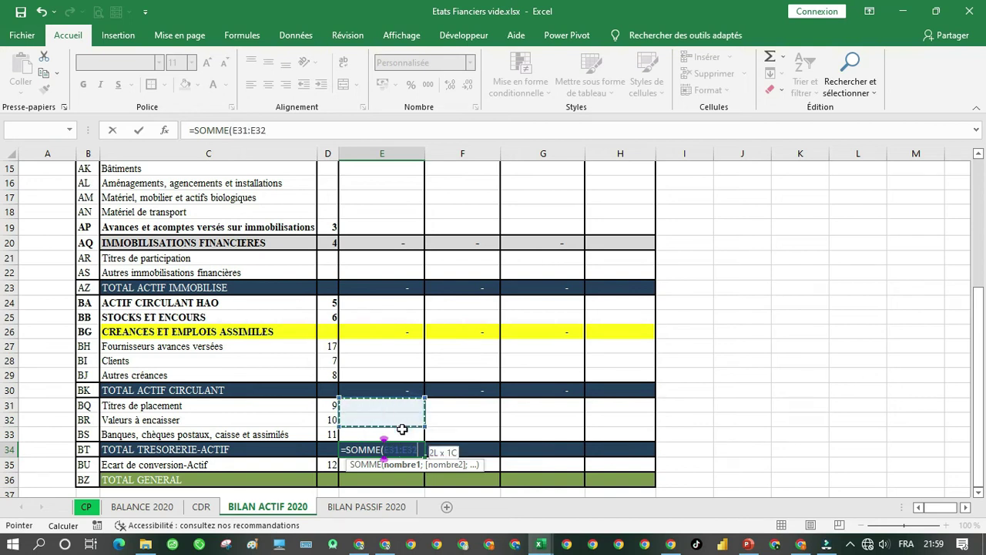
{"action": "key", "text": "Return"}
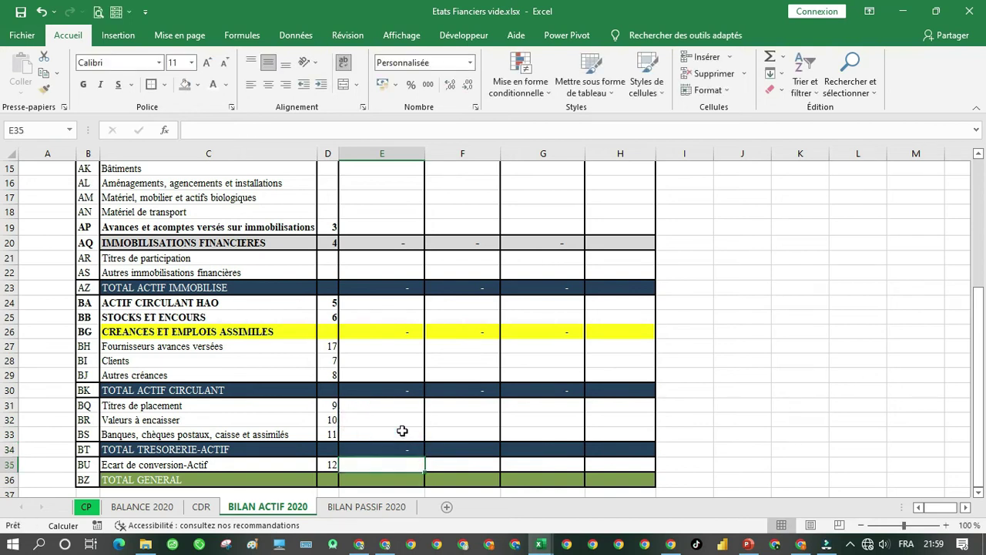
Try to calculate TOTAL GENERAL in E36 with =E23+E30+E34+E33:E35.
{"action": "left_click", "coordinate": [377, 479]}
{"action": "type", "text": "="}
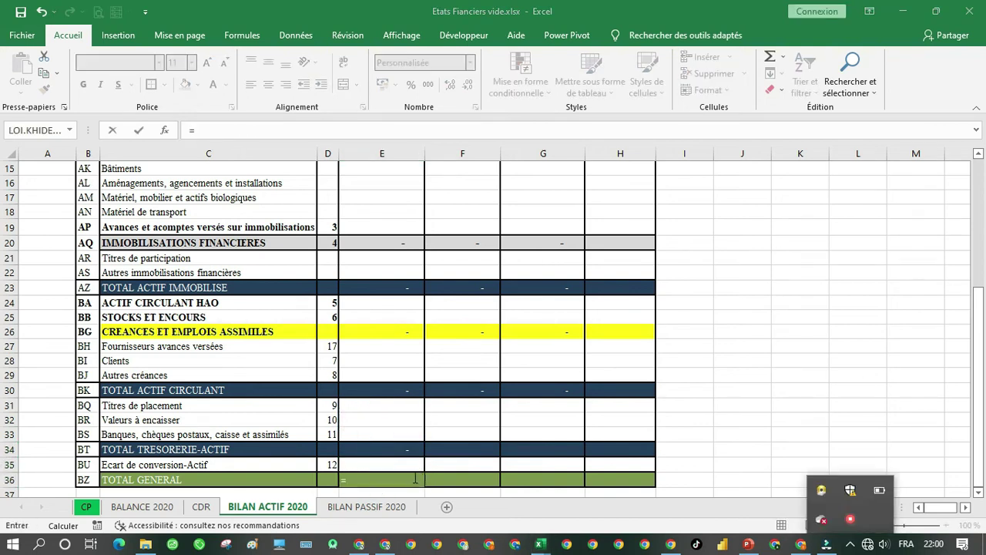
{"action": "left_click", "coordinate": [381, 288]}
{"action": "type", "text": "+"}
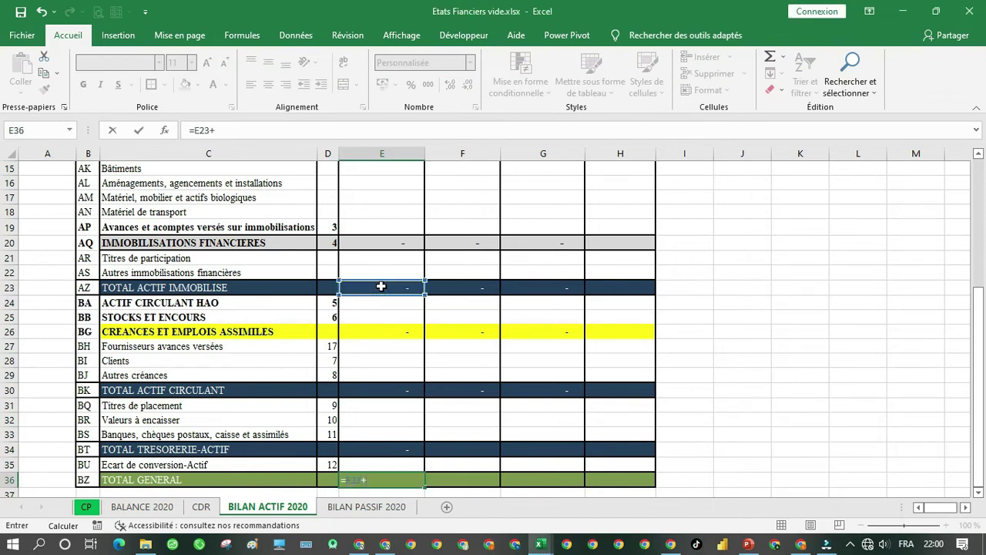
{"action": "left_click", "coordinate": [397, 393]}
{"action": "type", "text": "+"}
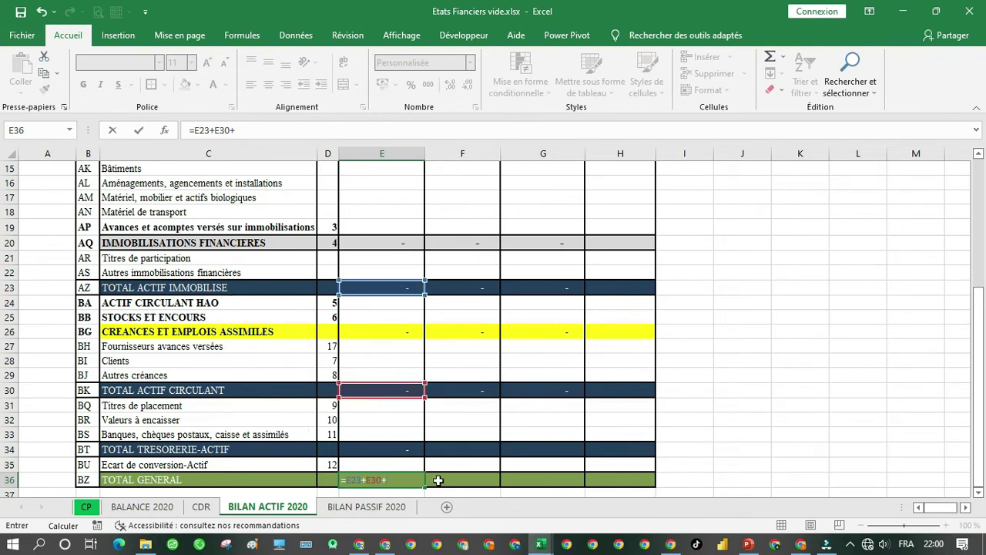
{"action": "left_click", "coordinate": [392, 449]}
{"action": "type", "text": "+"}
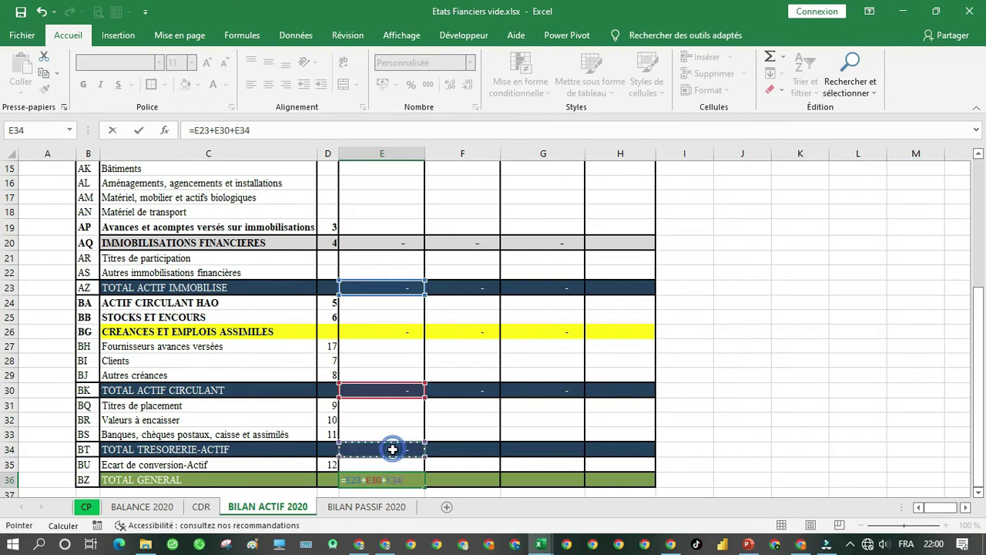
{"action": "left_click_drag", "start_coordinate": [378, 467], "coordinate": [390, 437]}
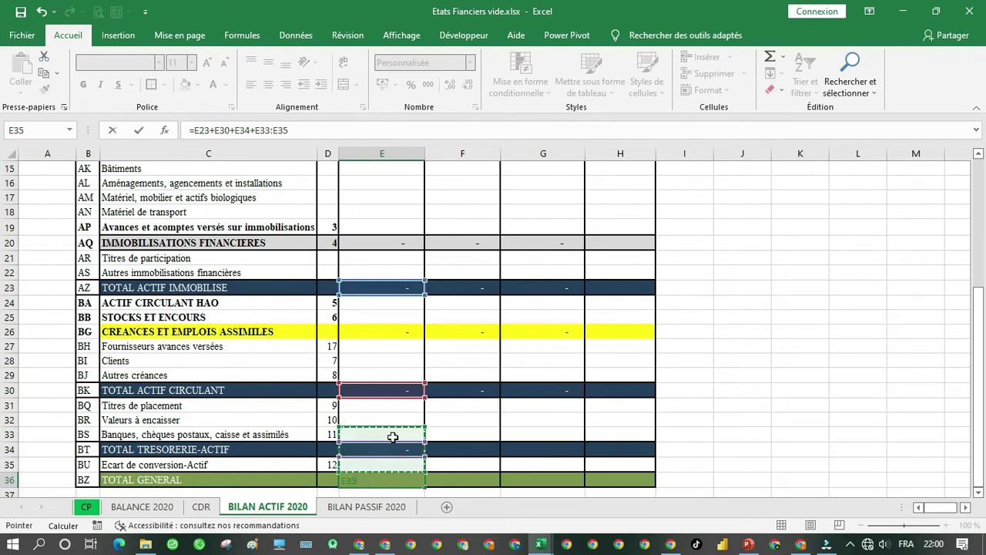
{"action": "key", "text": "Return"}
Calculate TOTAL GENERAL in E36 with =E23+E30+E34+E35 and copy the formula across the row.
{"action": "left_click", "coordinate": [397, 463]}
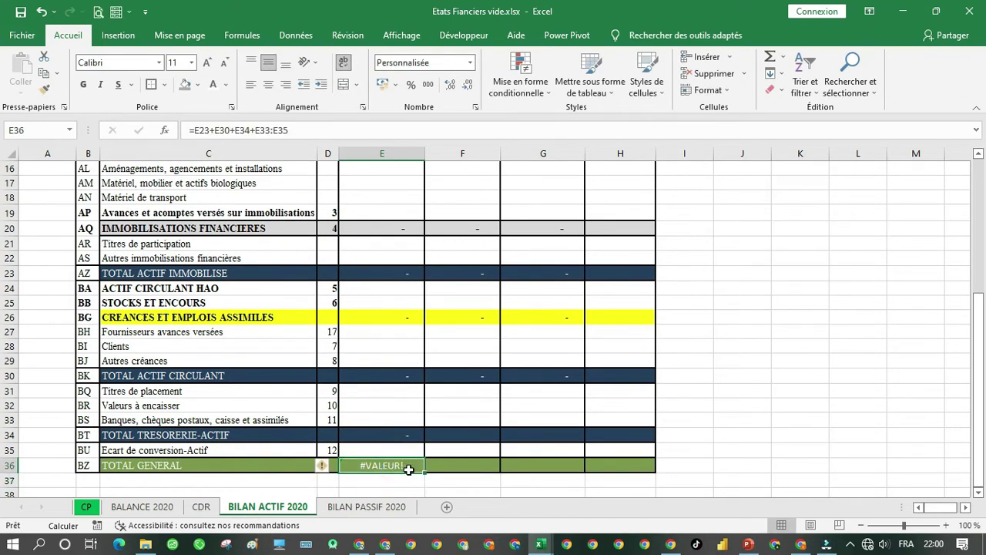
{"action": "type", "text": "="}
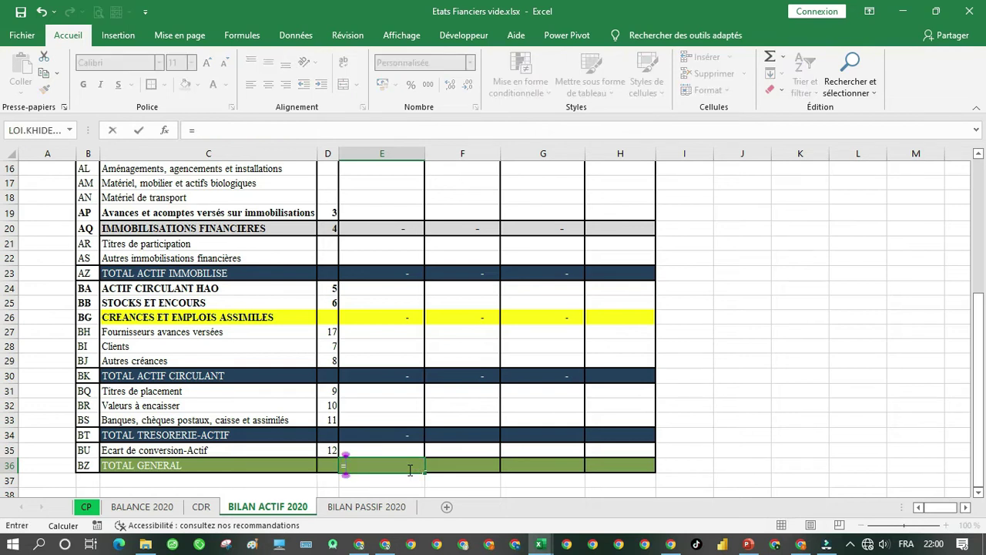
{"action": "left_click", "coordinate": [380, 275]}
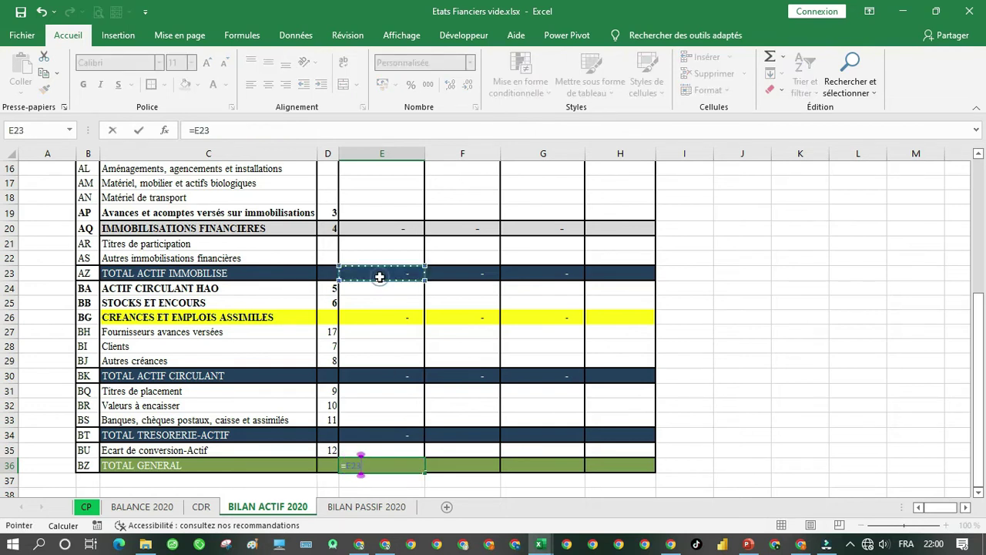
{"action": "type", "text": "+"}
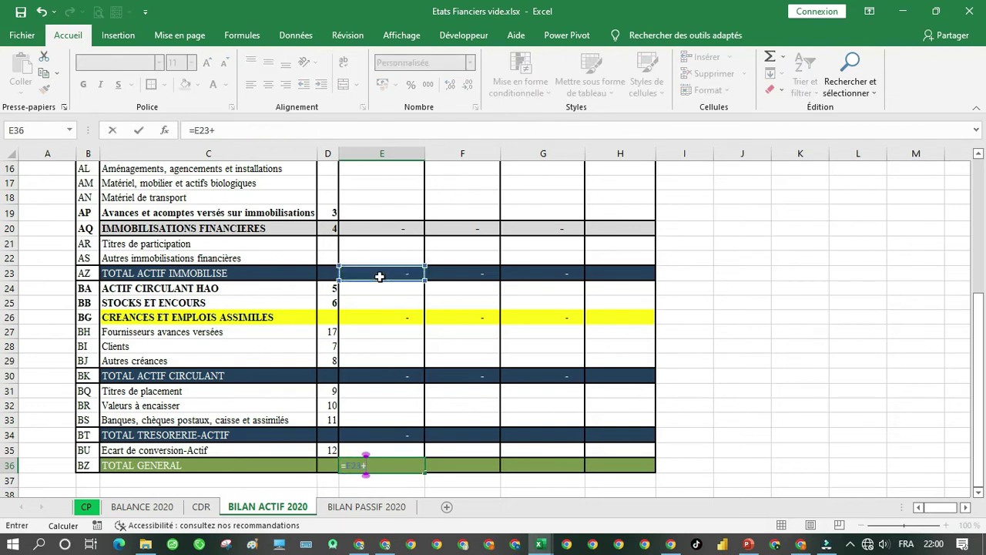
{"action": "left_click", "coordinate": [388, 376]}
{"action": "type", "text": "+"}
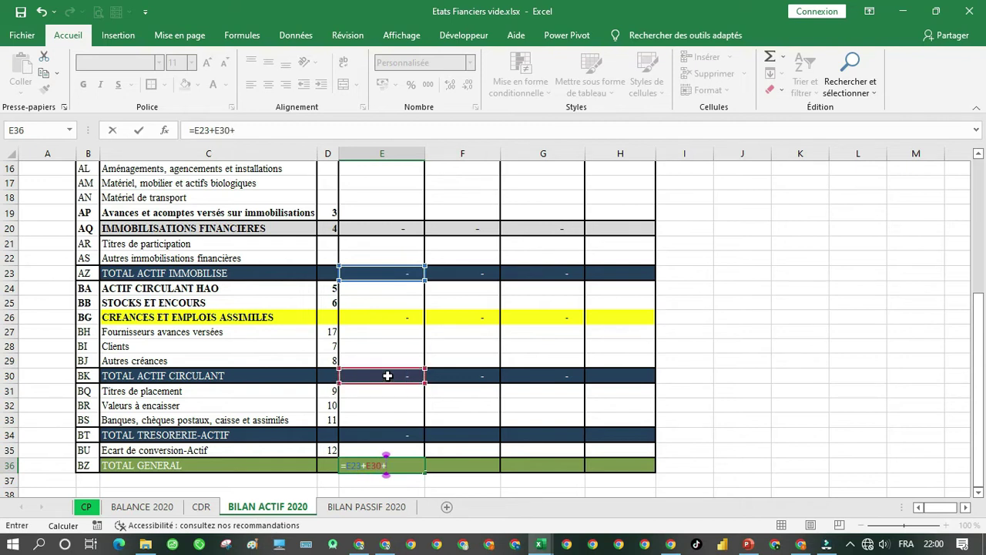
{"action": "left_click", "coordinate": [384, 434]}
{"action": "type", "text": "+"}
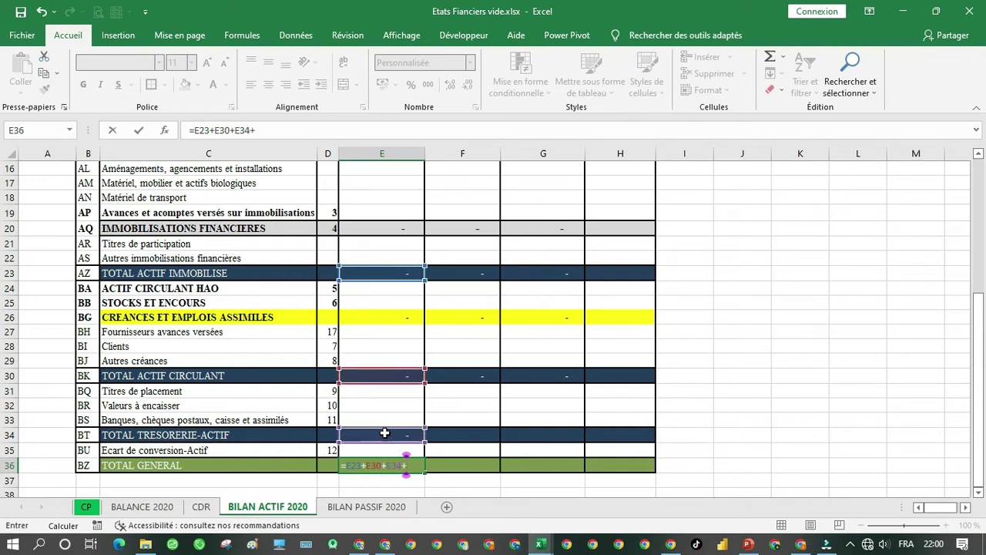
{"action": "left_click", "coordinate": [383, 446]}
{"action": "key", "text": "Return"}
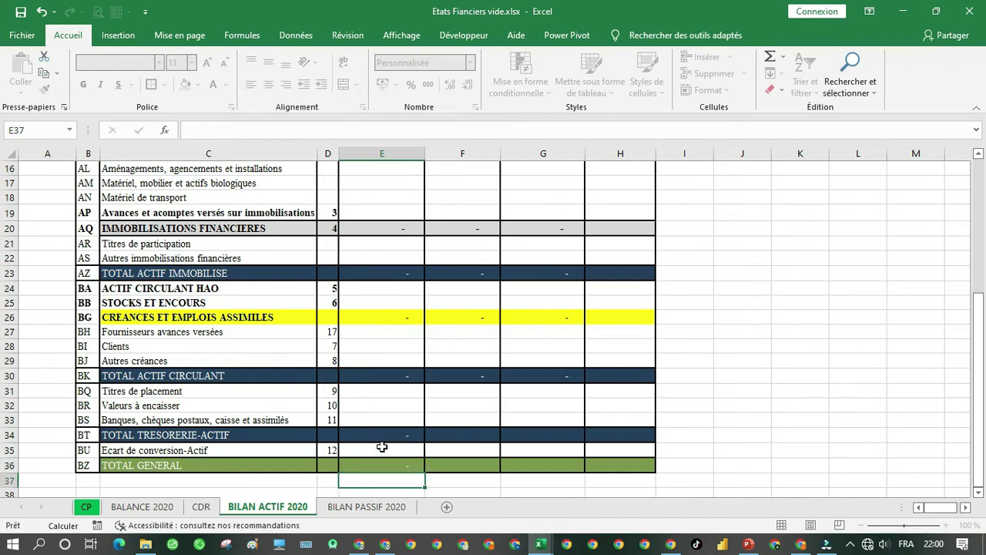
{"action": "left_click", "coordinate": [395, 458]}
{"action": "left_click_drag", "start_coordinate": [424, 472], "coordinate": [586, 471]}
On the BILAN PASSIF 2020 sheet, total CAPITAUX PROPRES ET RESSOURCES ASSIMILEES in E18 with SOMME over E8:E17.
{"action": "left_click", "coordinate": [360, 508]}
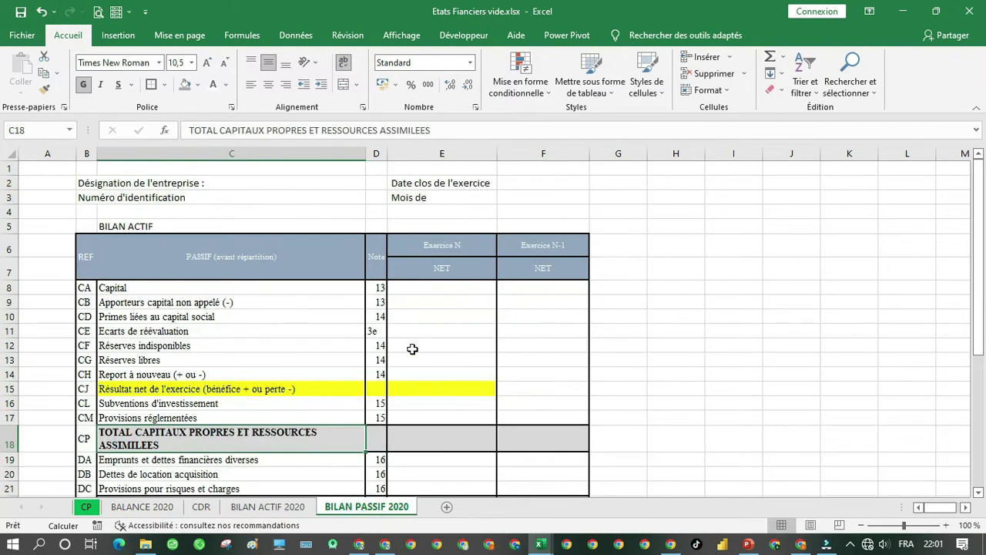
{"action": "left_click", "coordinate": [448, 430]}
{"action": "type", "text": "=som"}
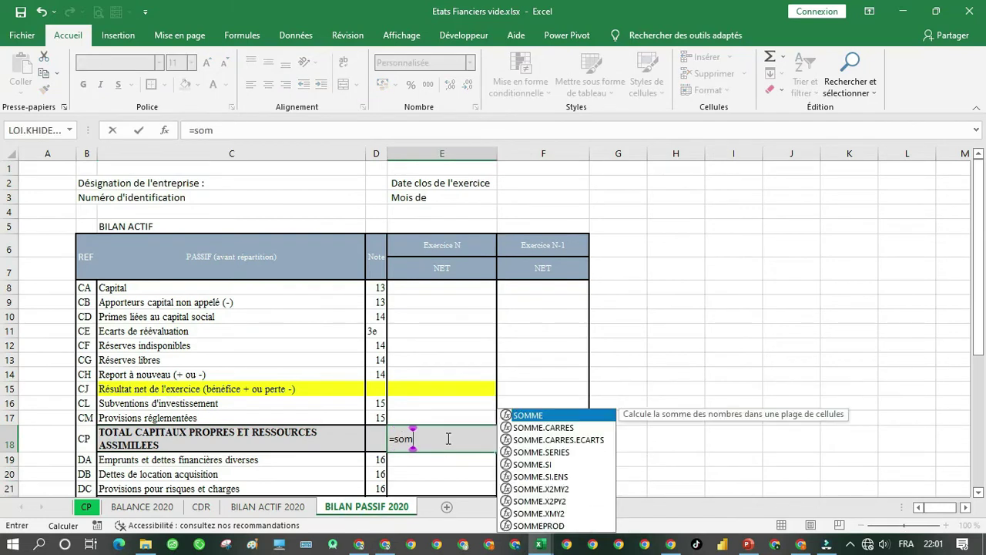
{"action": "key", "text": "Tab"}
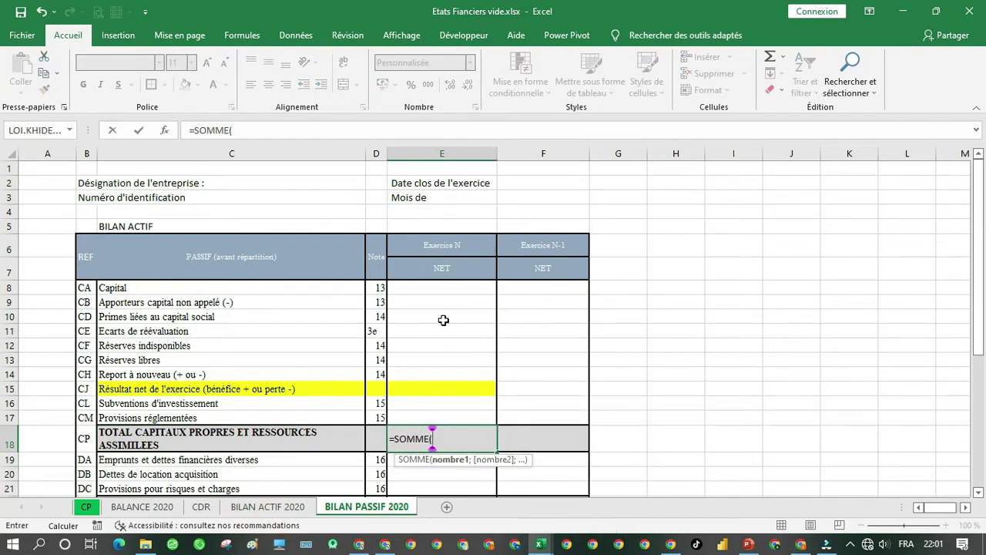
{"action": "left_click_drag", "start_coordinate": [448, 290], "coordinate": [451, 411]}
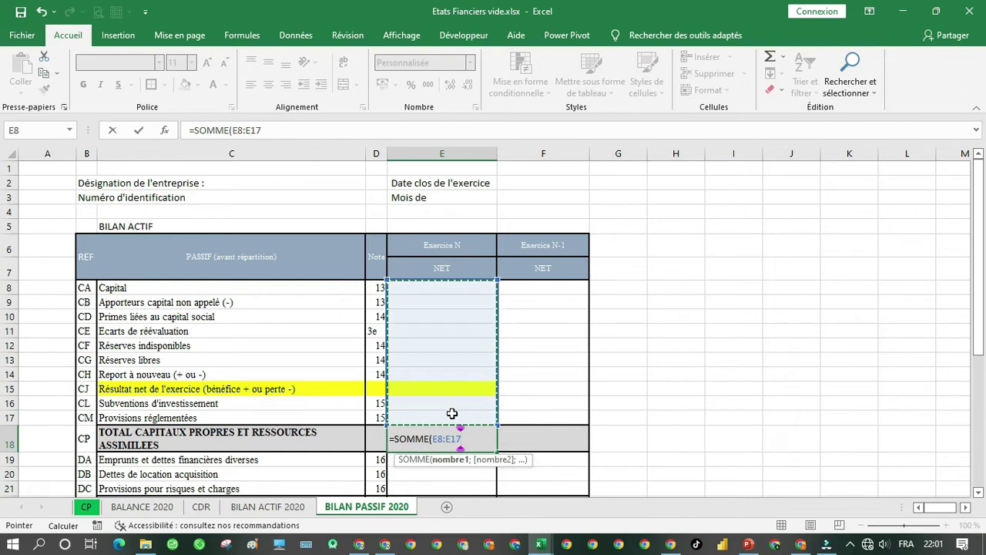
{"action": "key", "text": "Return"}
Total DETTES FINANCIERES ET RESSOURCES ASSIMILEES in E22 with SOMME over E19:E21.
{"action": "key", "text": "Return"}
{"action": "key", "text": "Return"}
{"action": "key", "text": "Return"}
{"action": "type", "text": "=somm"}
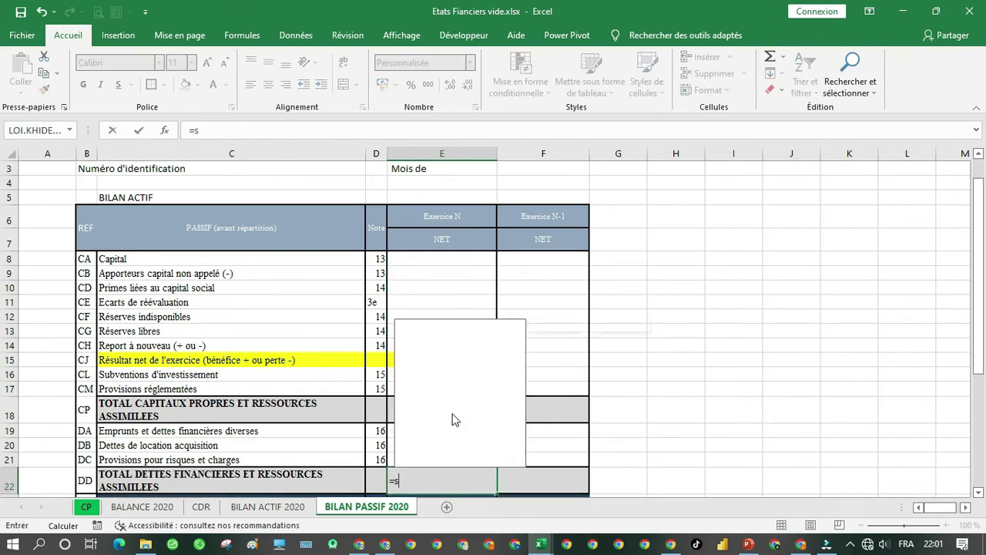
{"action": "key", "text": "Tab"}
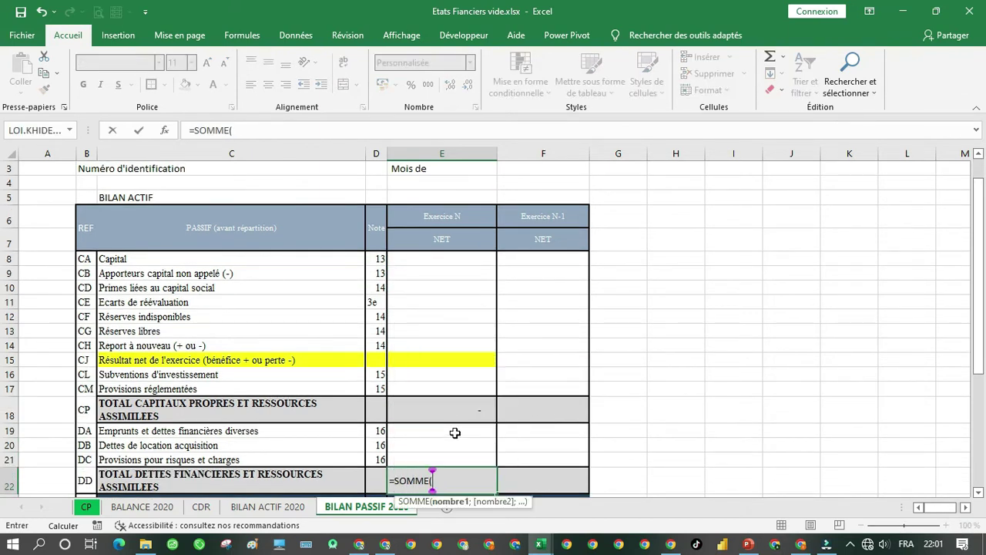
{"action": "left_click_drag", "start_coordinate": [454, 433], "coordinate": [453, 456]}
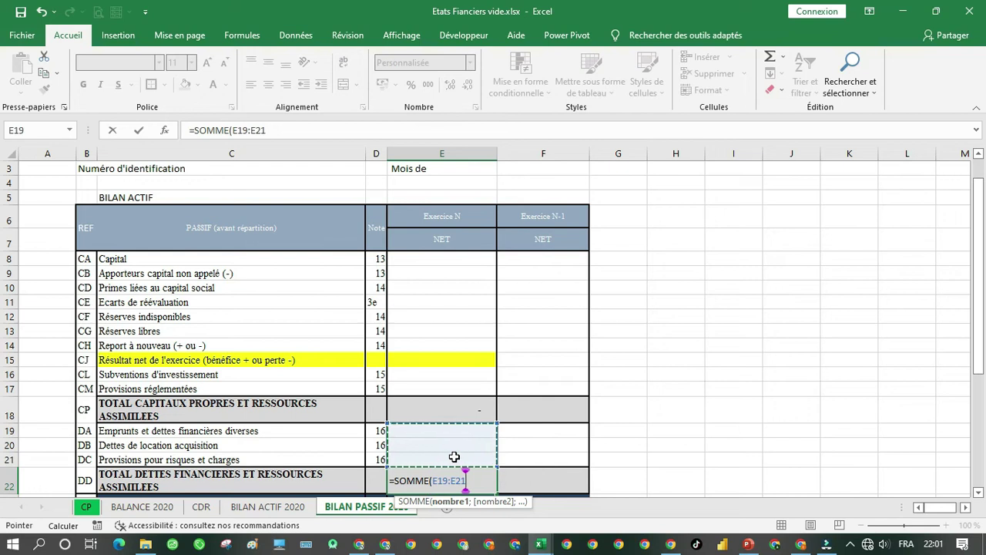
{"action": "key", "text": "Return"}
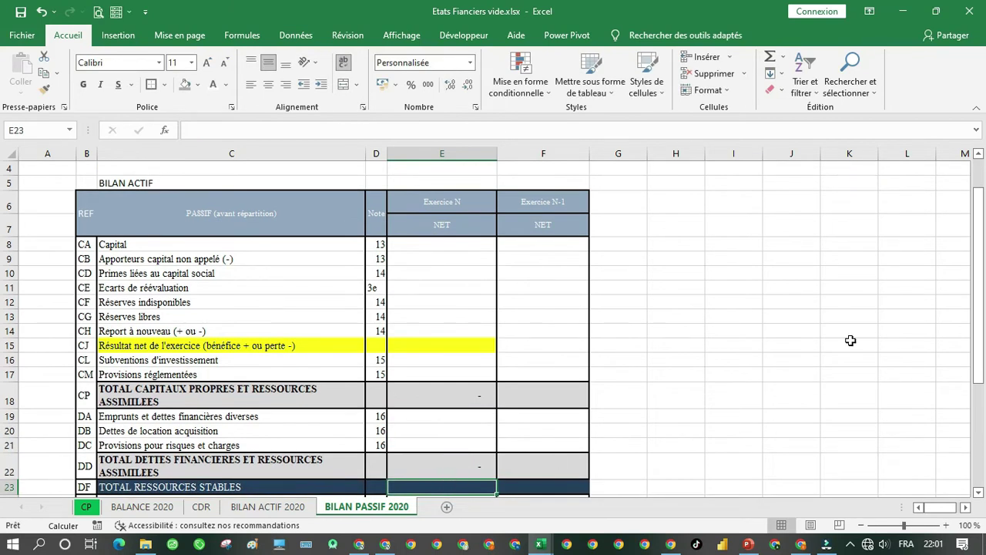
Calculate TOTAL RESSOURCES STABLES in E23 with =E18+E22.
{"action": "left_click_drag", "start_coordinate": [980, 321], "coordinate": [980, 394]}
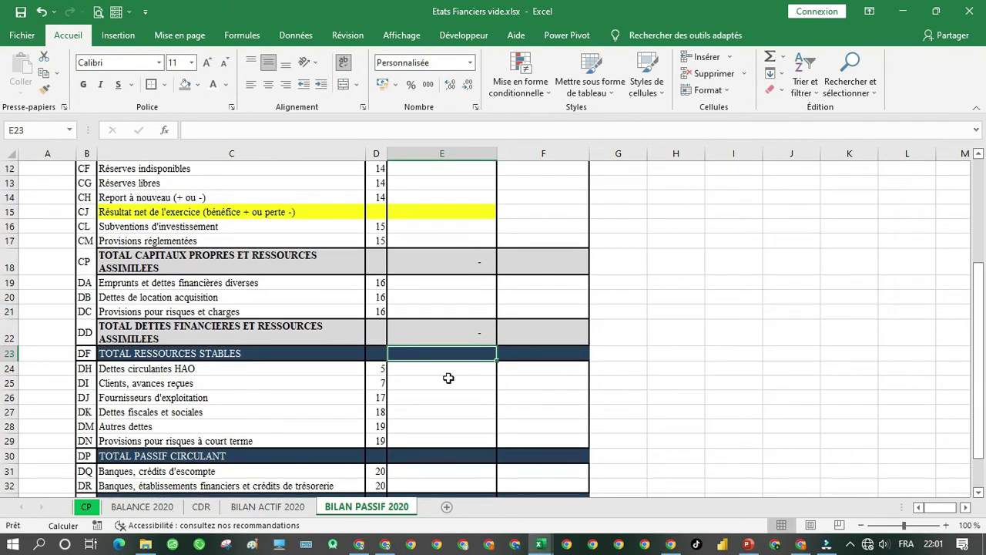
{"action": "type", "text": "="}
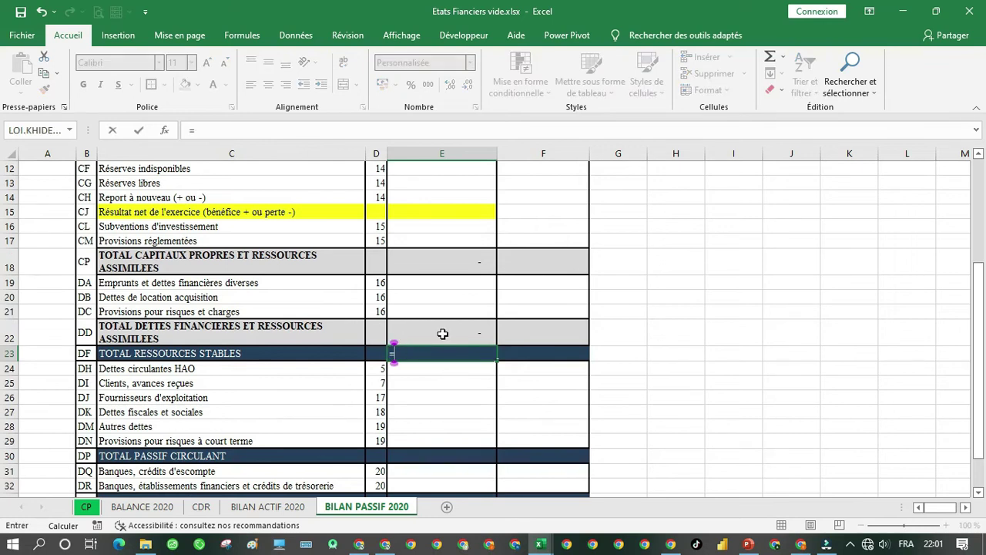
{"action": "left_click", "coordinate": [450, 256]}
{"action": "type", "text": "+"}
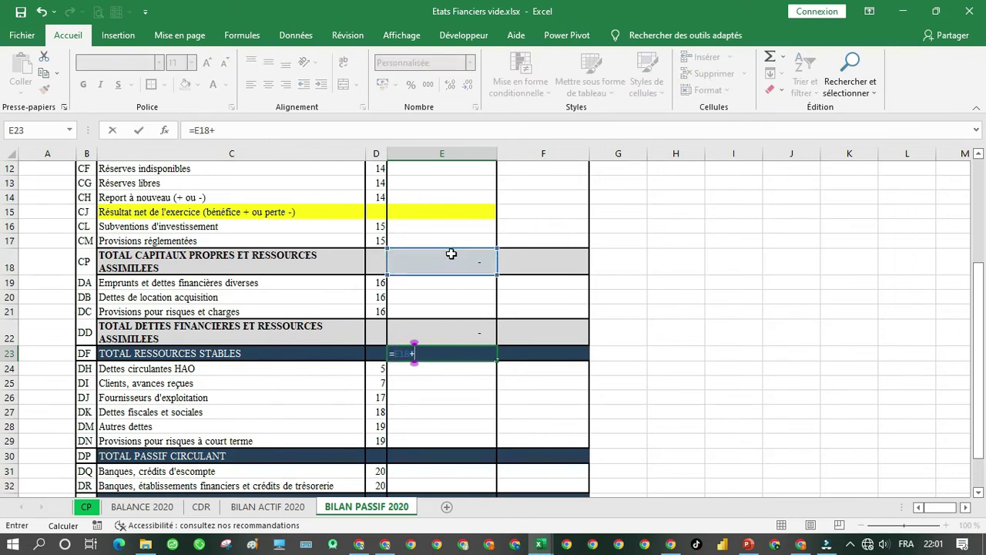
{"action": "left_click", "coordinate": [446, 326]}
{"action": "key", "text": "Return"}
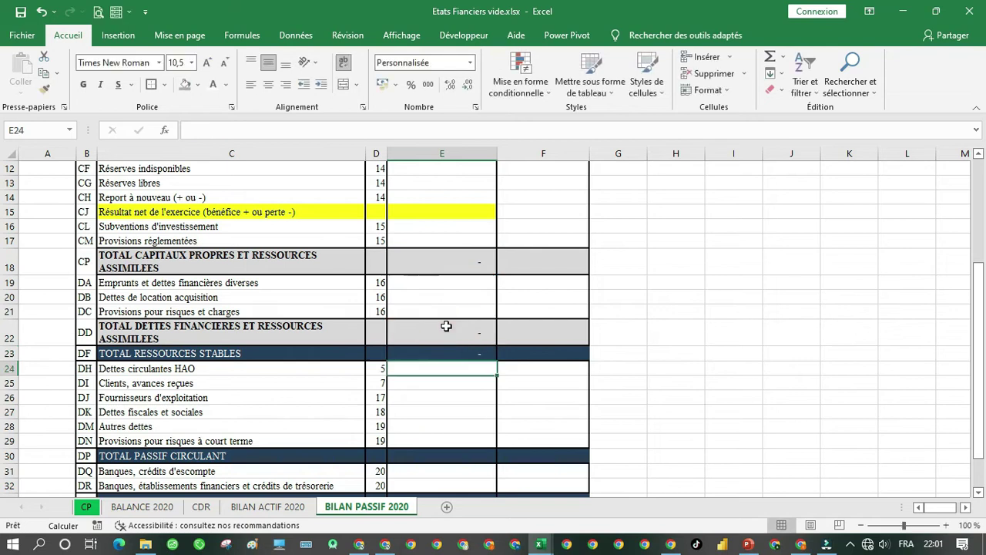
Total TOTAL PASSIF CIRCULANT in E30 with SOMME over E24:E29.
{"action": "key", "text": "Down"}
{"action": "key", "text": "Down"}
{"action": "key", "text": "Down"}
{"action": "key", "text": "Down"}
{"action": "key", "text": "Down"}
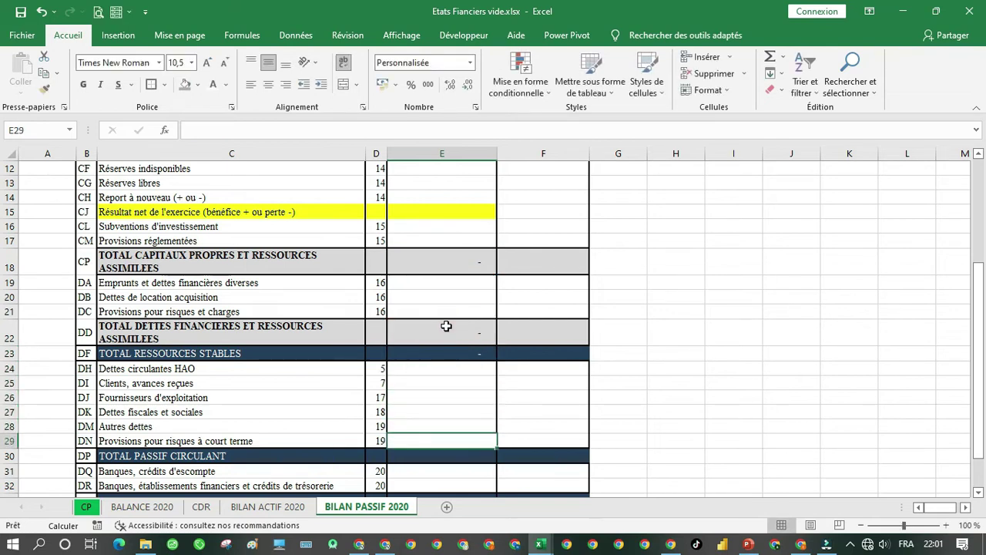
{"action": "left_click", "coordinate": [445, 456]}
{"action": "type", "text": "=som"}
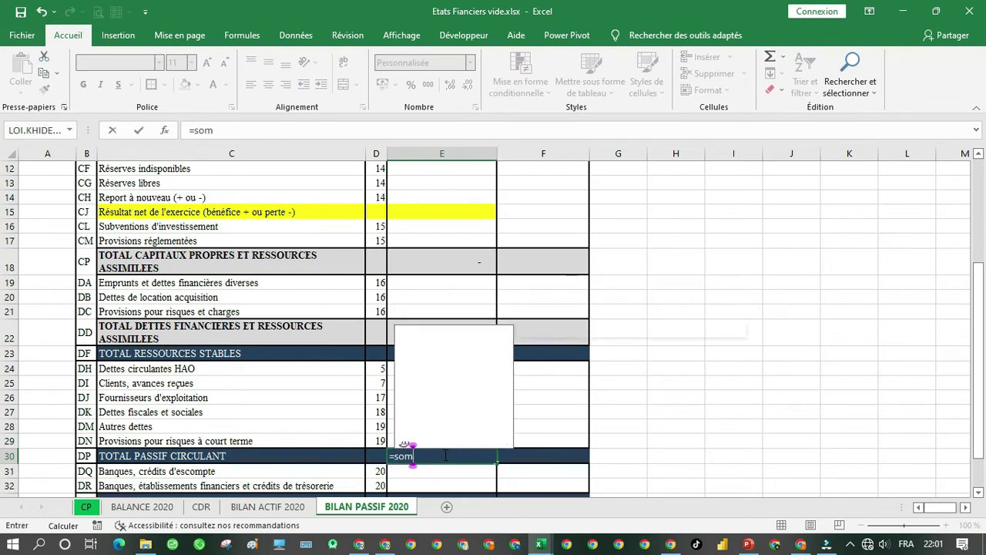
{"action": "key", "text": "Tab"}
{"action": "left_click_drag", "start_coordinate": [456, 365], "coordinate": [457, 442]}
{"action": "key", "text": "Return"}
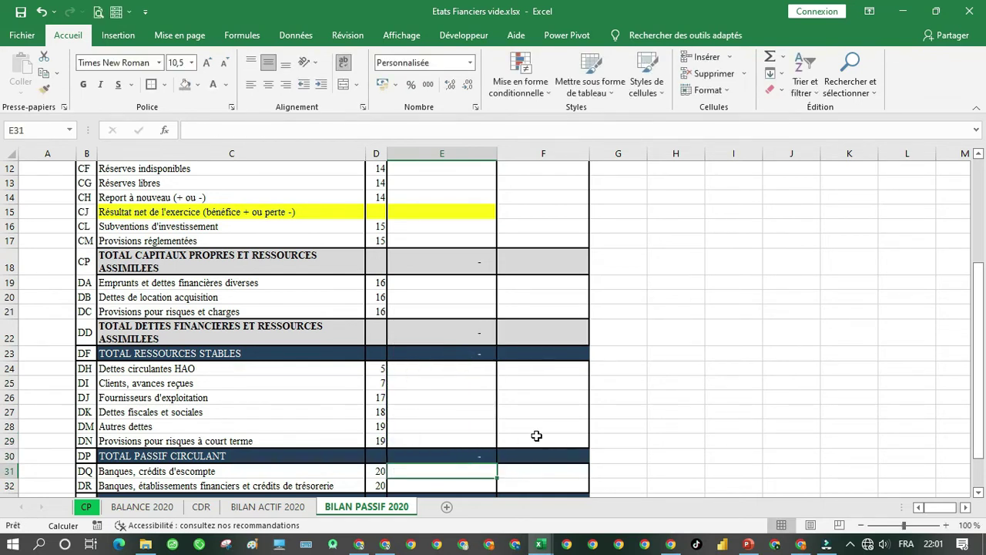
Total TOTAL TRESORERIE-PASSIF in E33 with SOMME over E31:E32.
{"action": "left_click_drag", "start_coordinate": [978, 314], "coordinate": [979, 328]}
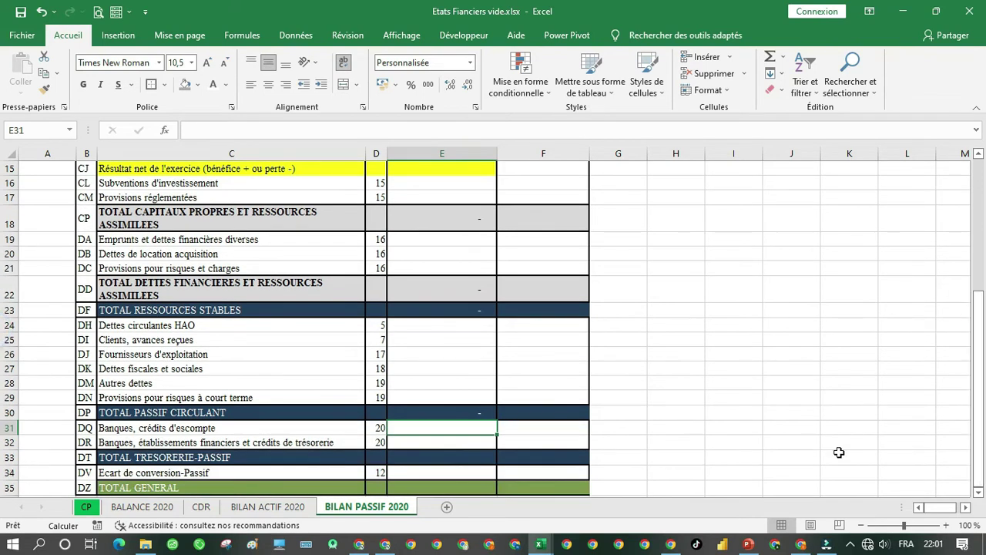
{"action": "left_click", "coordinate": [444, 457]}
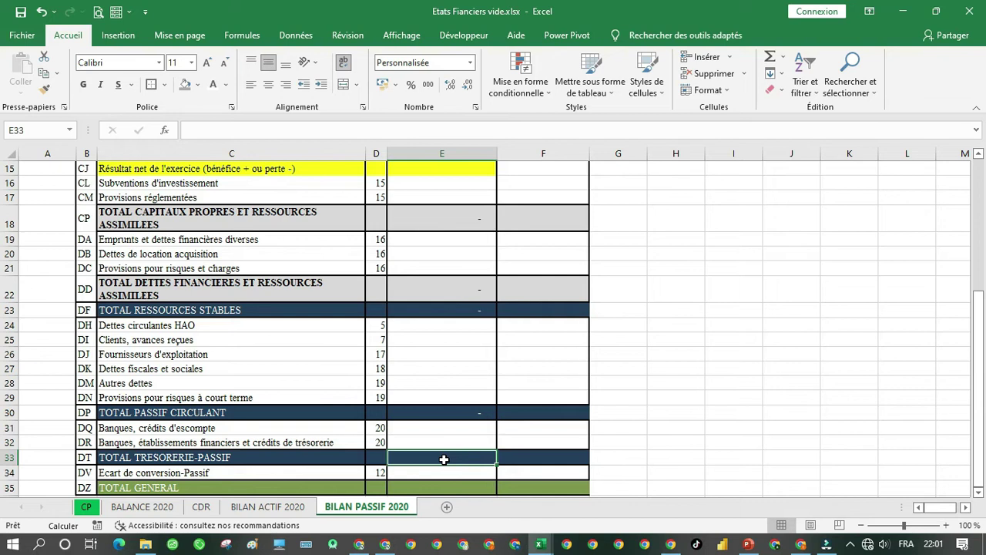
{"action": "type", "text": "="}
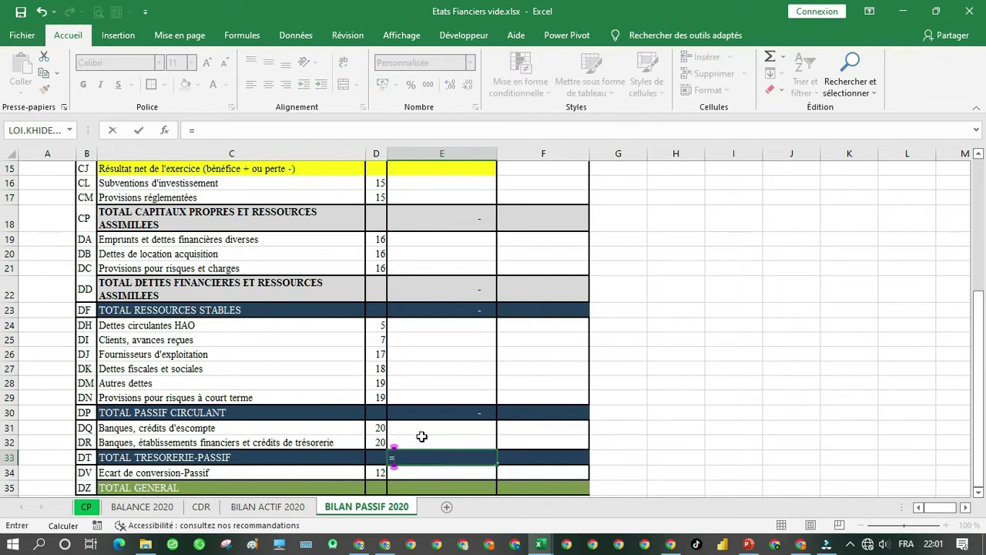
{"action": "type", "text": "SOMME("}
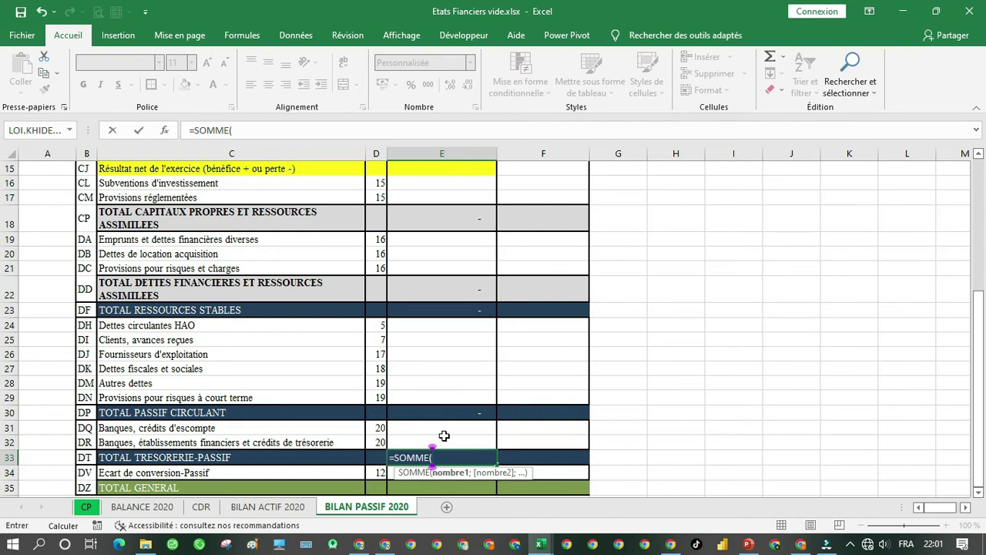
{"action": "left_click_drag", "start_coordinate": [448, 426], "coordinate": [447, 443]}
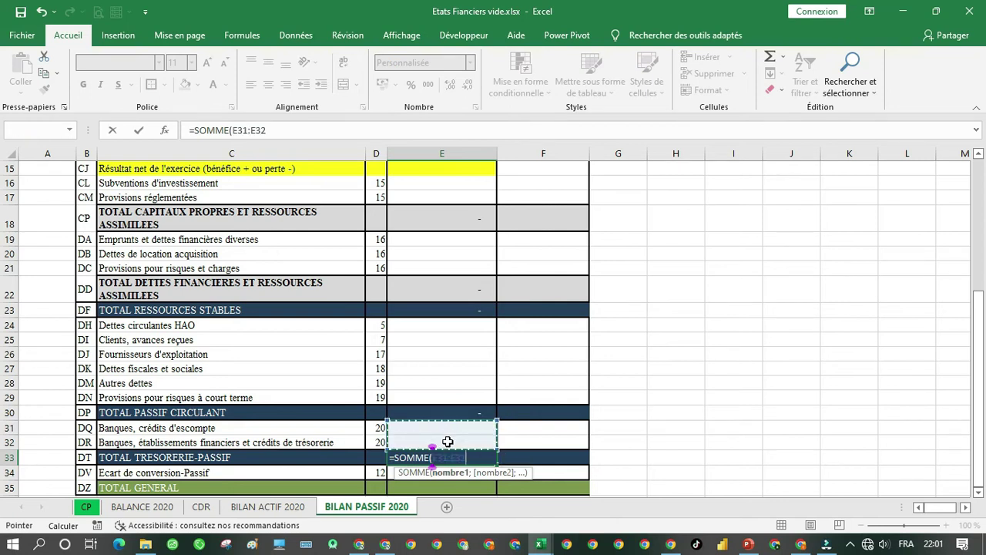
{"action": "key", "text": "Return"}
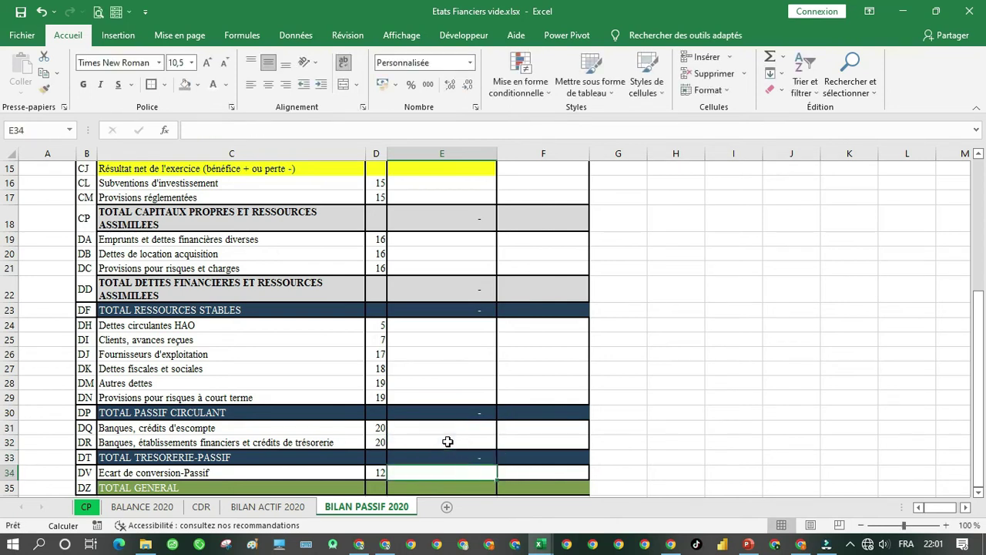
Calculate the liabilities TOTAL GENERAL in E35 with =E23+E30+E33+E34.
{"action": "left_click", "coordinate": [462, 488]}
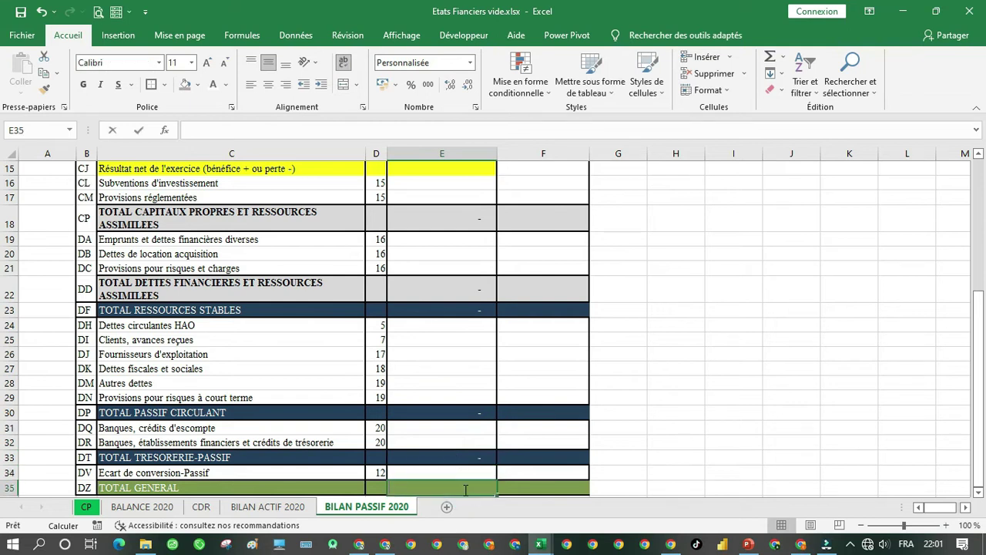
{"action": "type", "text": "="}
{"action": "left_click", "coordinate": [454, 308]}
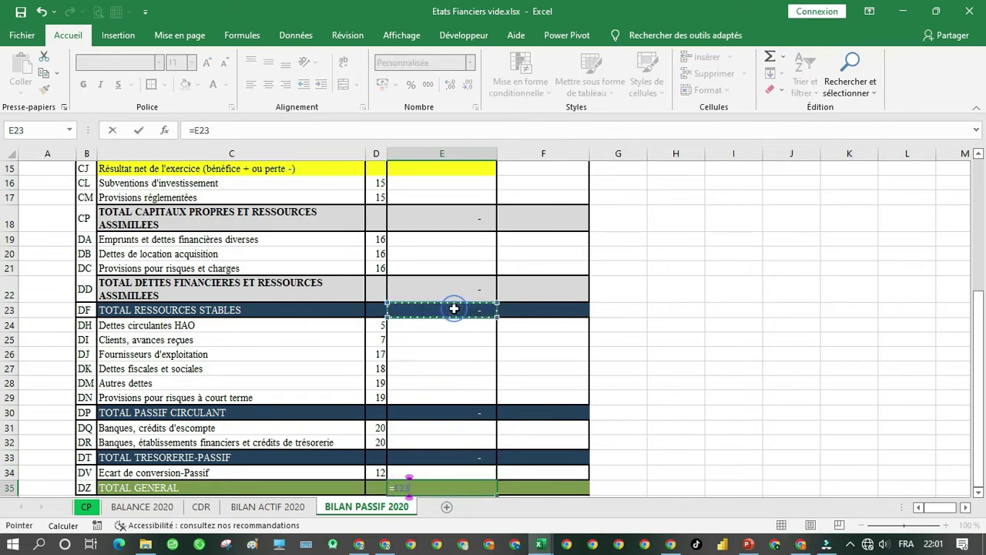
{"action": "type", "text": "+"}
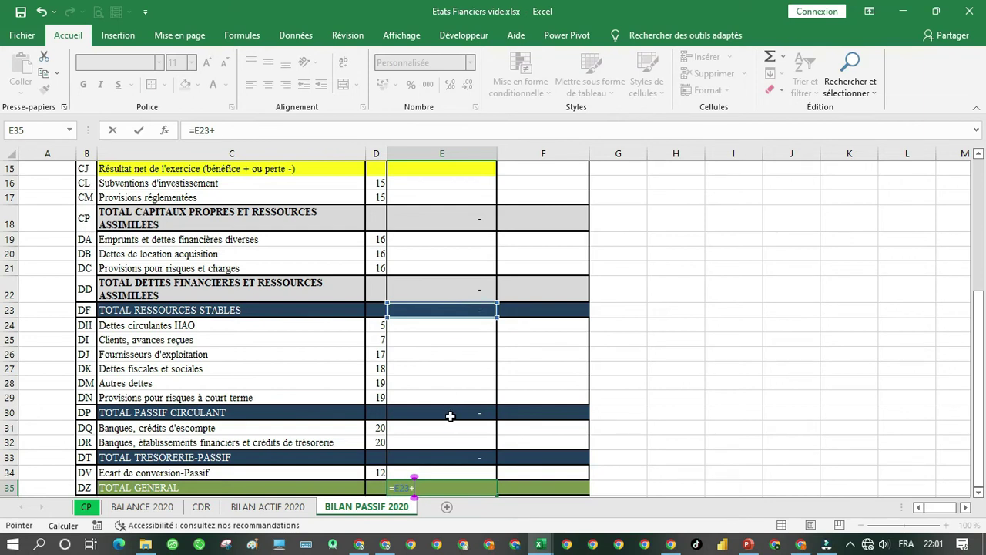
{"action": "left_click", "coordinate": [451, 416]}
{"action": "type", "text": "+"}
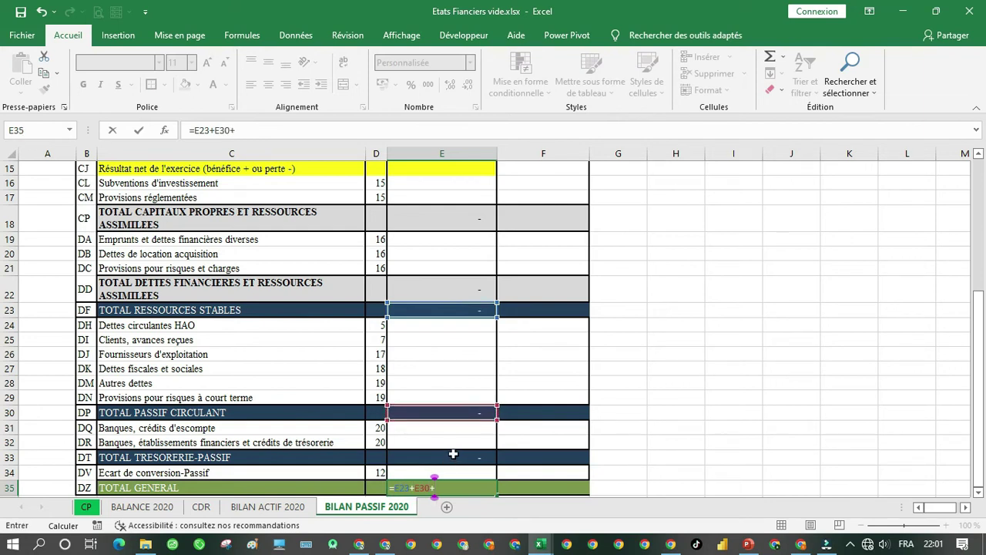
{"action": "left_click", "coordinate": [454, 454]}
{"action": "type", "text": "+"}
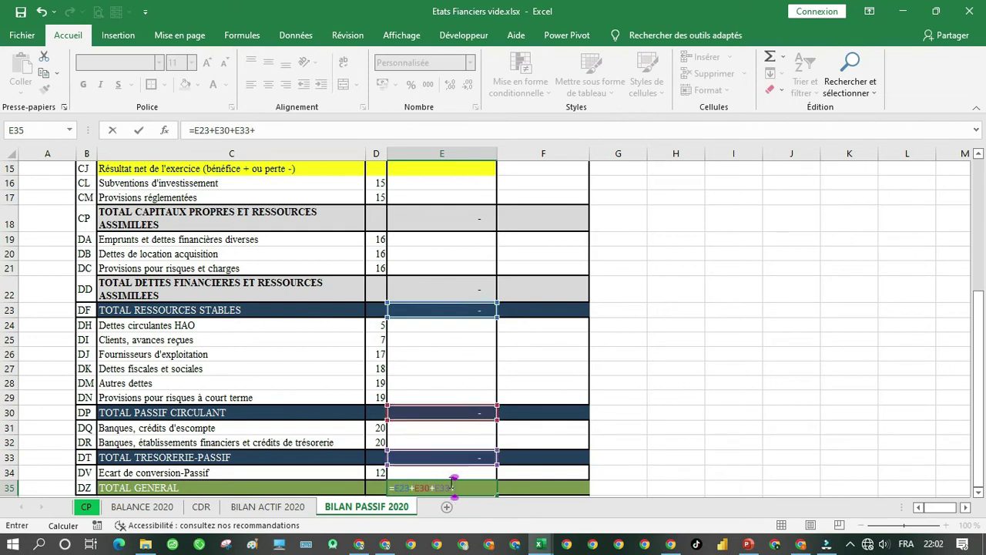
{"action": "left_click", "coordinate": [454, 475]}
{"action": "key", "text": "Return"}
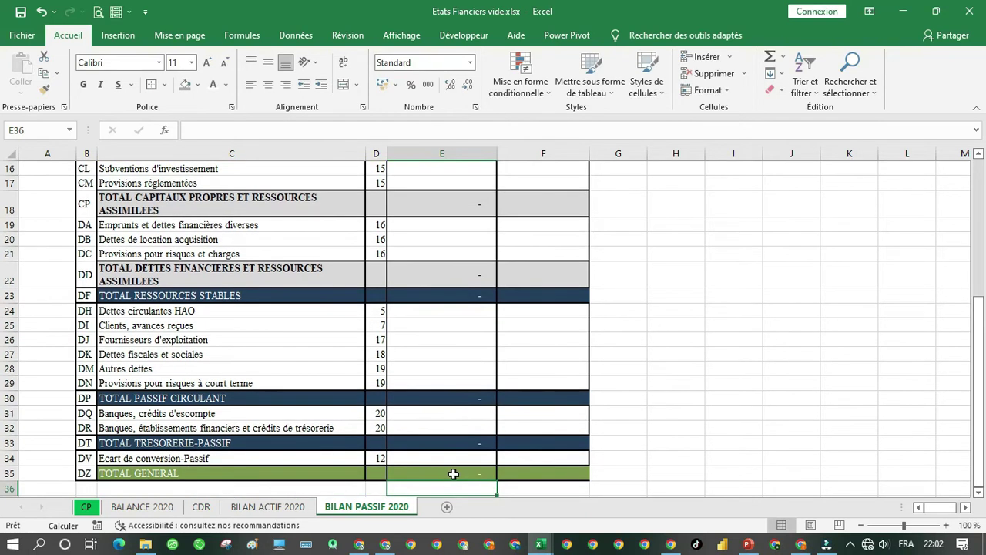
{"action": "left_click", "coordinate": [462, 483]}
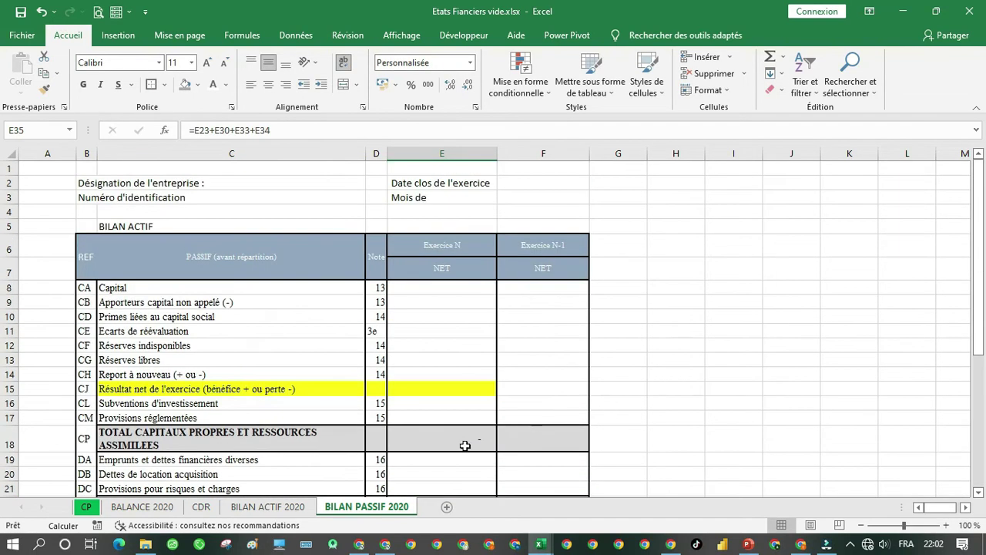
{"action": "left_click", "coordinate": [199, 506]}
{"action": "left_click", "coordinate": [163, 506]}
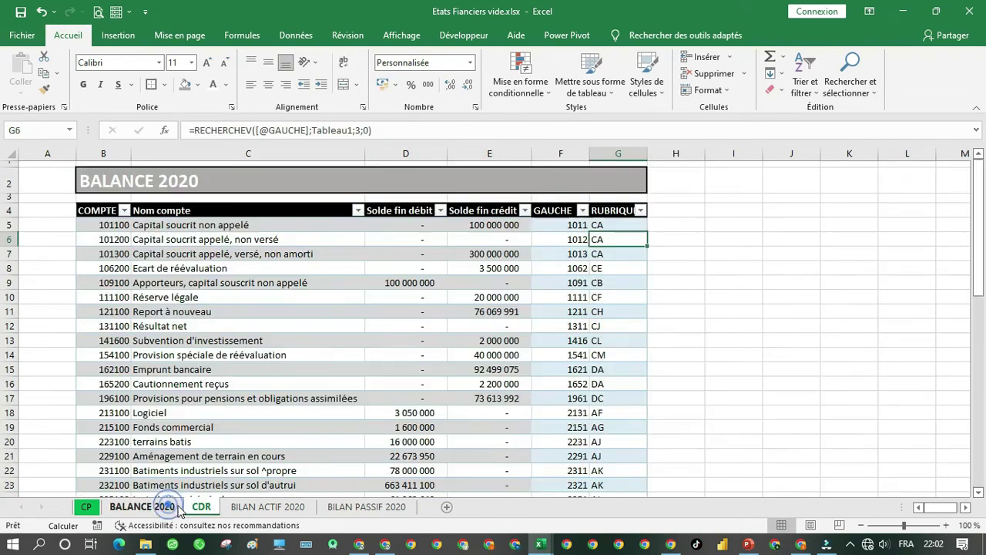
{"action": "left_click", "coordinate": [199, 506]}
{"action": "scroll", "coordinate": [323, 383], "scroll_direction": "up", "scroll_amount": 10}
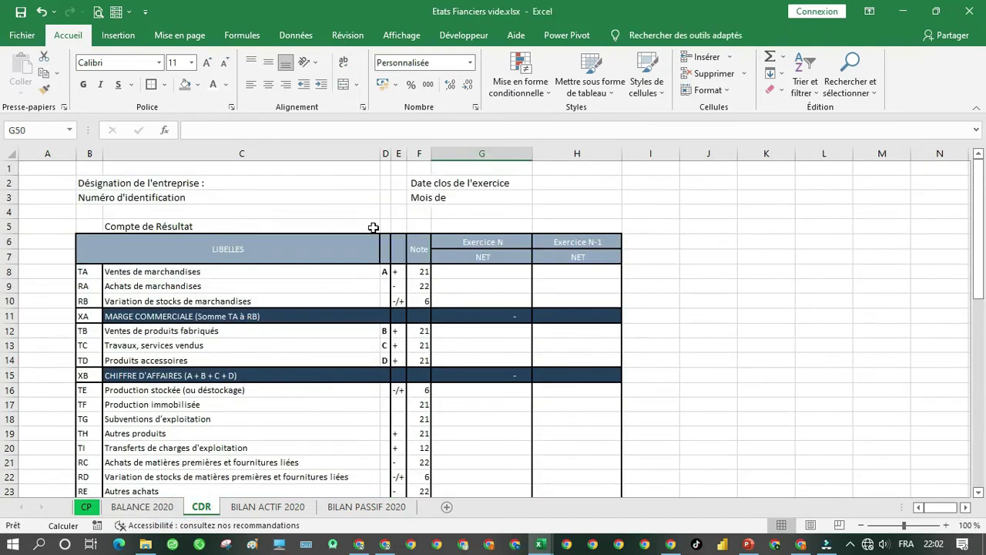
{"action": "left_click", "coordinate": [154, 514]}
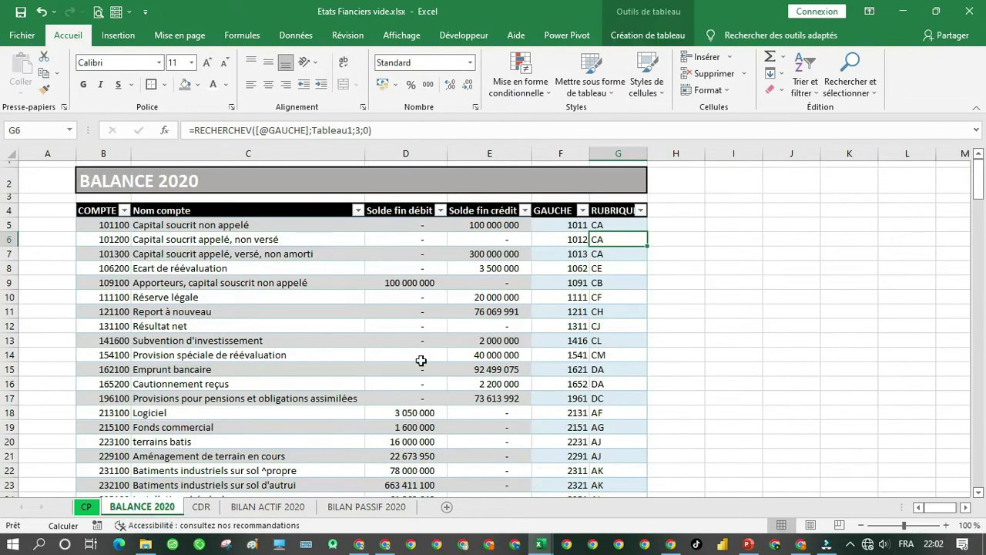
On the CDR sheet, begin the G8 formula with SOMME.SI.ENS summing BALANCE 2020's Solde fin crédit where RUBRIQUE matches B8.
{"action": "left_click", "coordinate": [201, 506]}
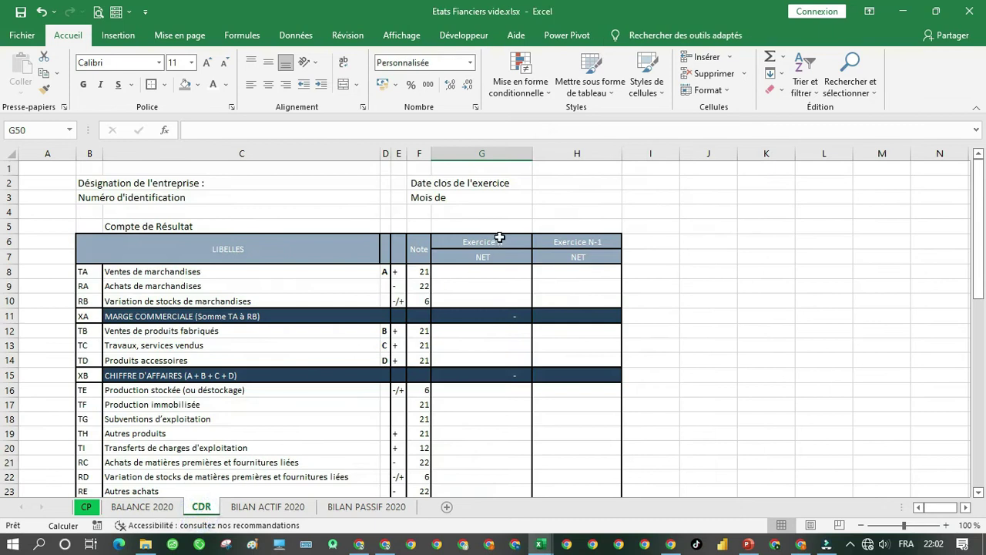
{"action": "left_click", "coordinate": [483, 277]}
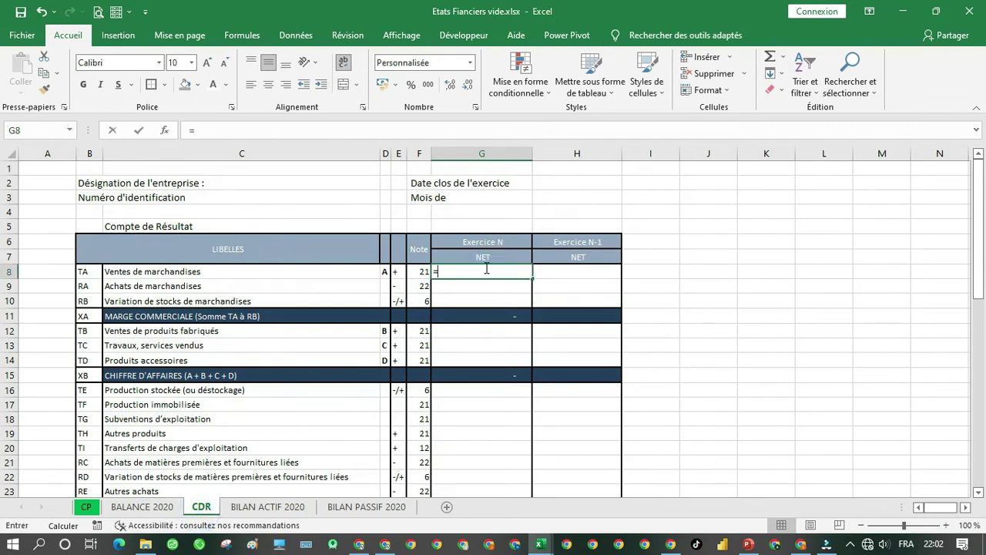
{"action": "type", "text": "=som"}
{"action": "key", "text": "Down"}
{"action": "key", "text": "Down"}
{"action": "key", "text": "Down"}
{"action": "key", "text": "Down"}
{"action": "key", "text": "Down"}
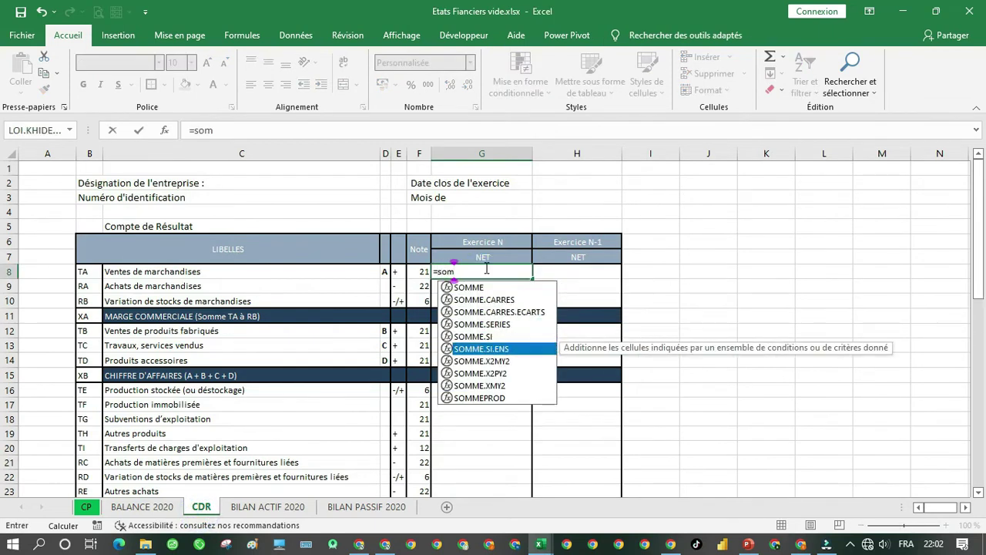
{"action": "key", "text": "Tab"}
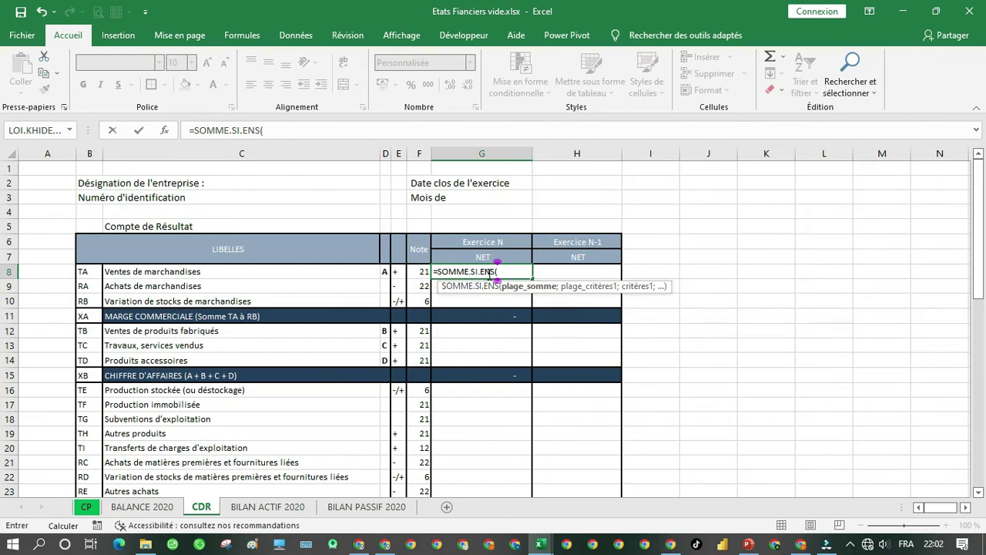
{"action": "left_click", "coordinate": [256, 512]}
{"action": "left_click", "coordinate": [145, 509]}
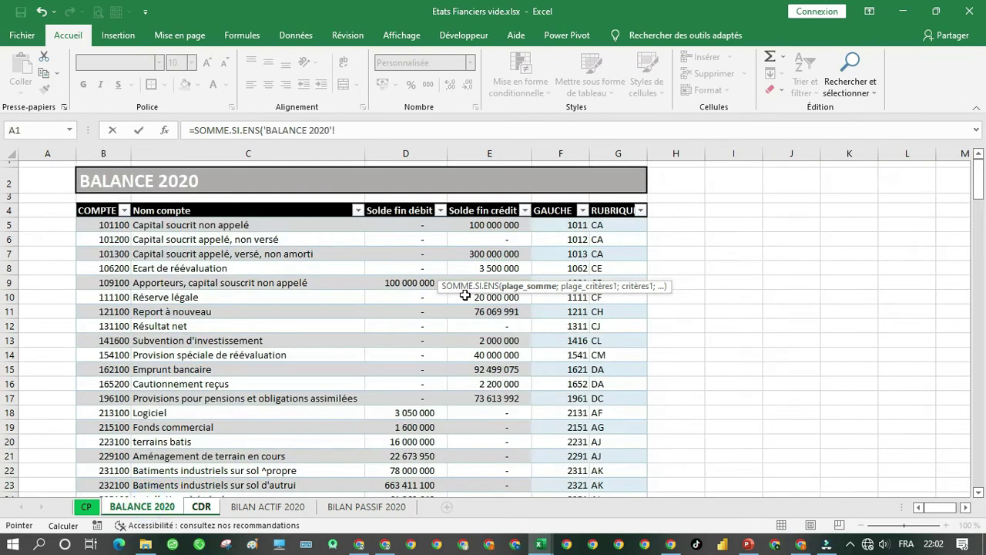
{"action": "left_click", "coordinate": [502, 201]}
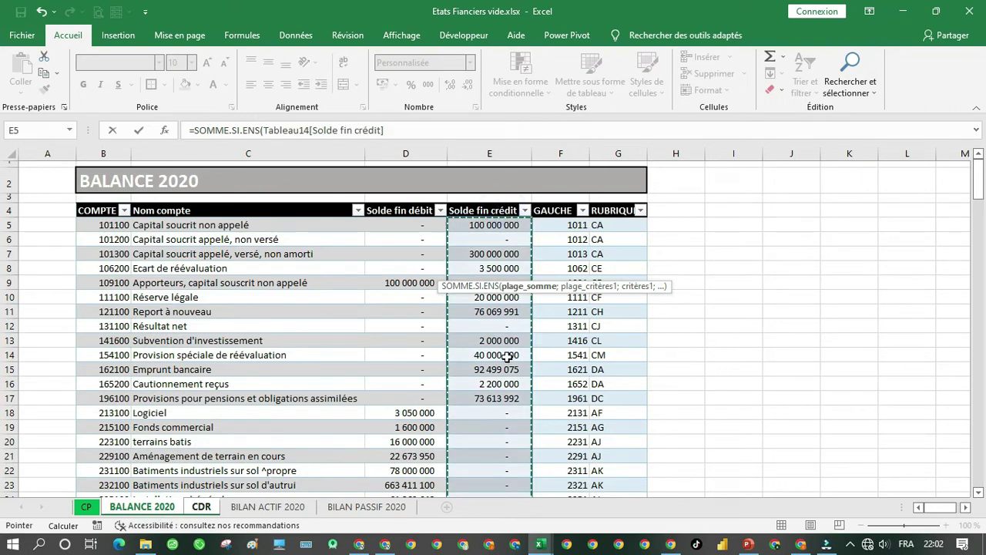
{"action": "type", "text": ";"}
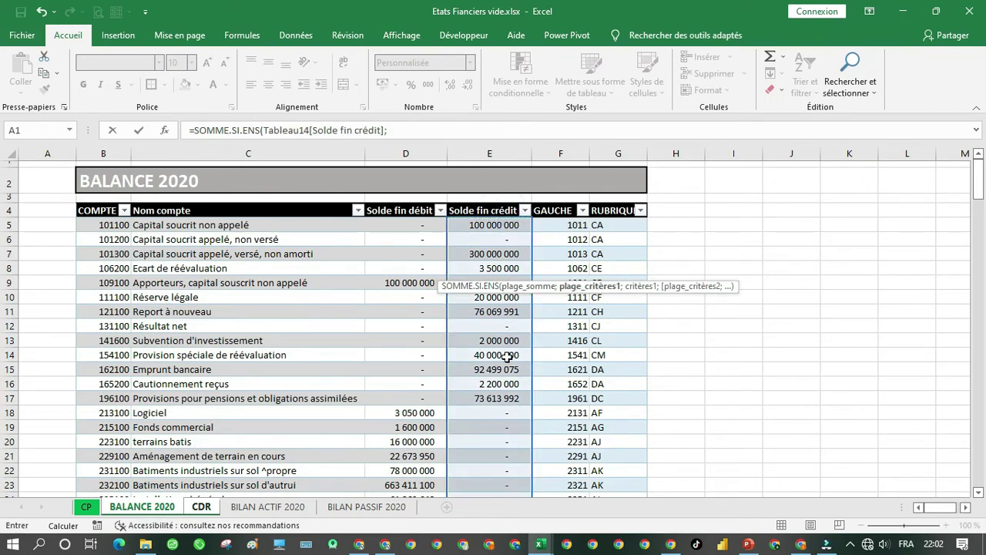
{"action": "left_click", "coordinate": [627, 202]}
{"action": "type", "text": ";"}
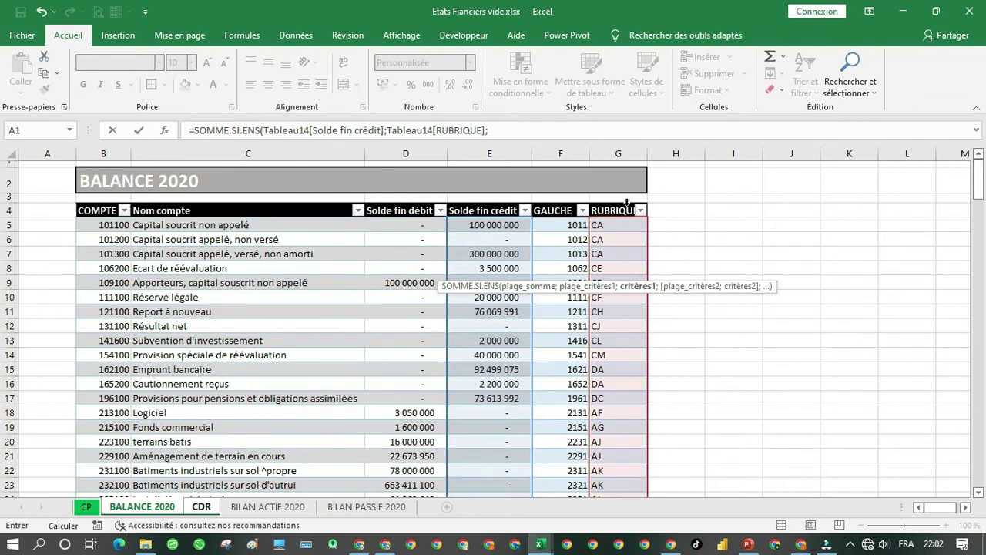
{"action": "left_click", "coordinate": [201, 507]}
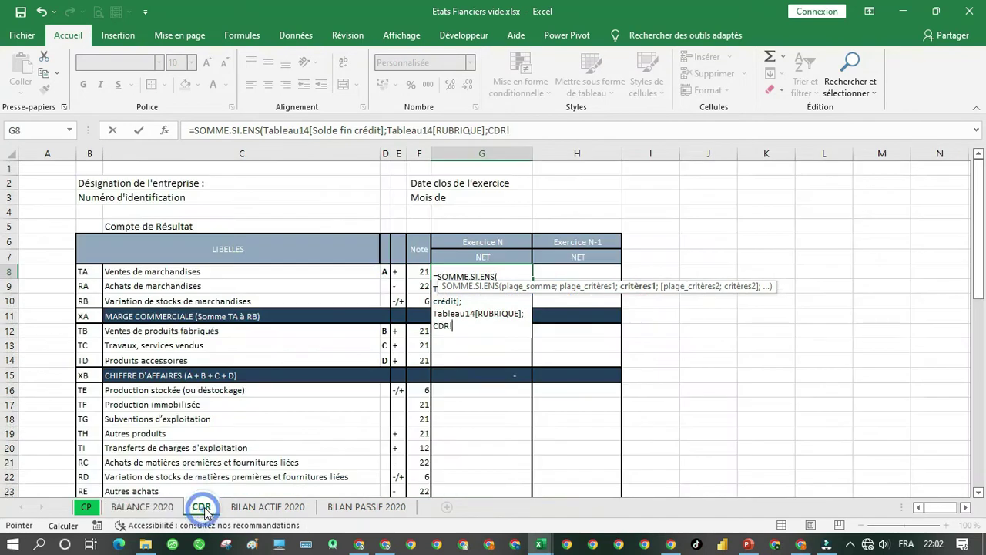
{"action": "left_click", "coordinate": [90, 270]}
{"action": "type", "text": ")"}
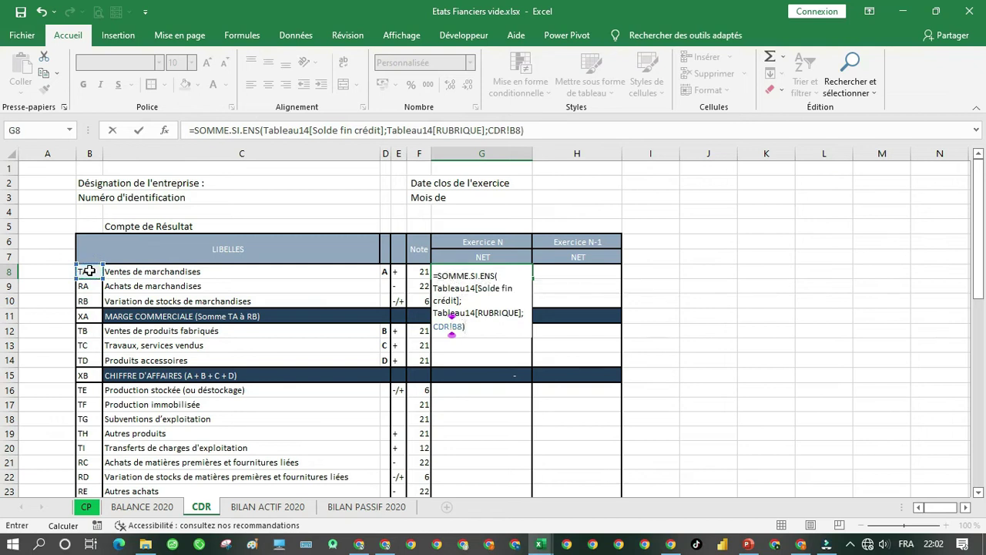
Complete the G8 formula by subtracting a SOMME.SI.ENS that sums BALANCE 2020's Solde fin débit where RUBRIQUE matches B8.
{"action": "type", "text": "-som"}
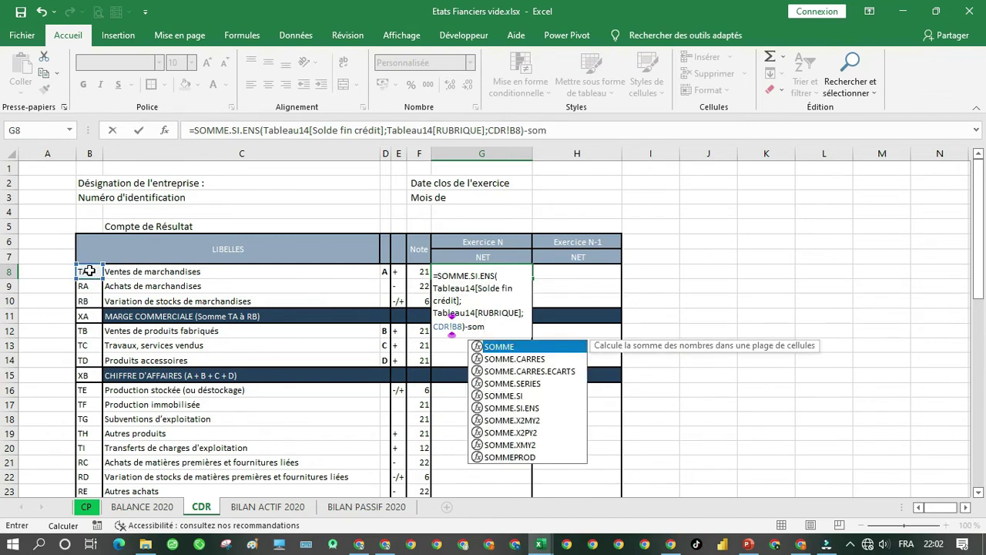
{"action": "key", "text": "Down"}
{"action": "key", "text": "Down"}
{"action": "key", "text": "Down"}
{"action": "key", "text": "Down"}
{"action": "key", "text": "Down"}
{"action": "key", "text": "Tab"}
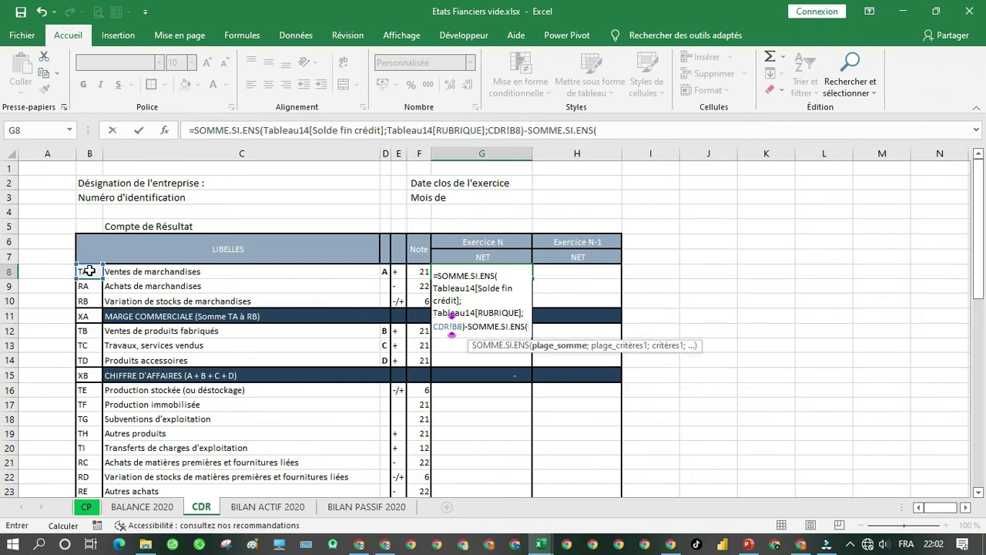
{"action": "left_click", "coordinate": [146, 506]}
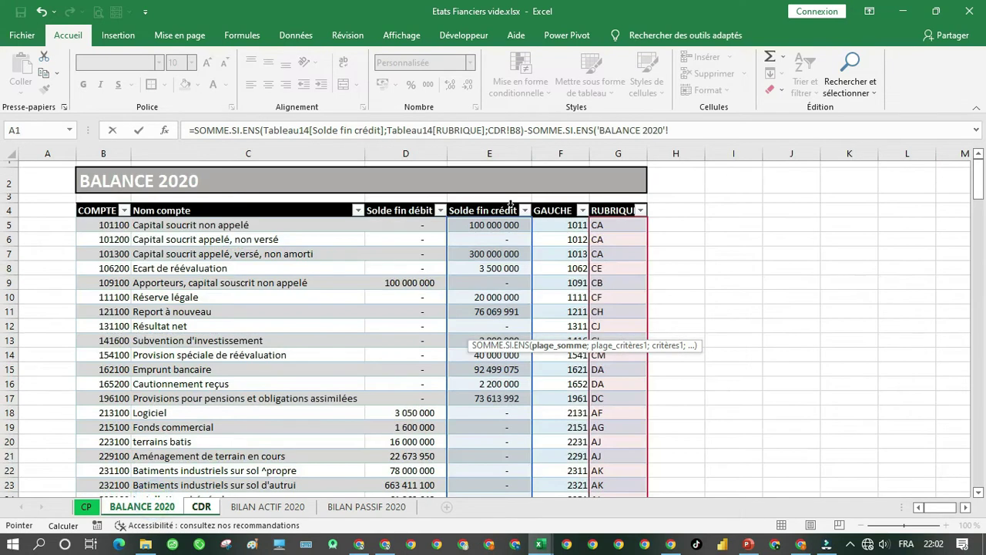
{"action": "left_click", "coordinate": [393, 202]}
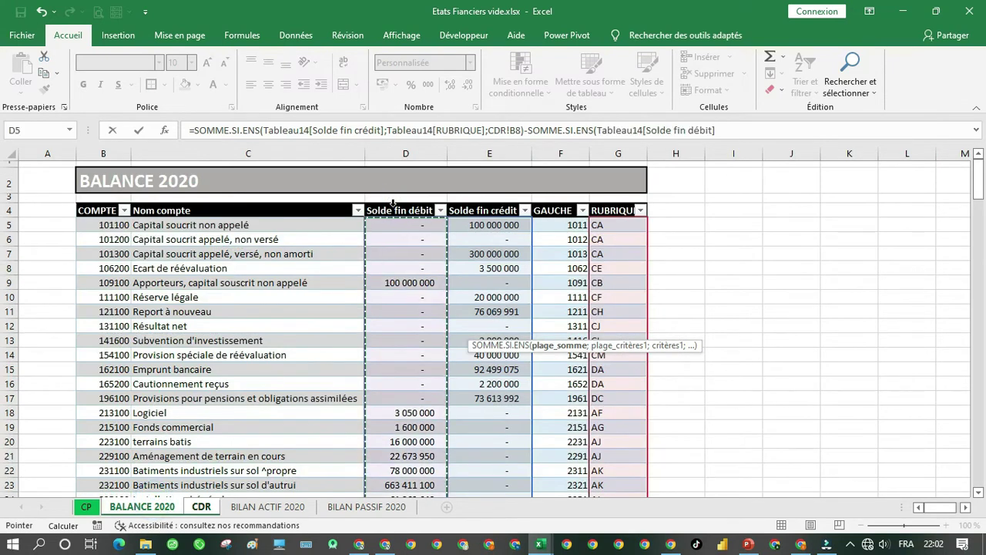
{"action": "type", "text": ";"}
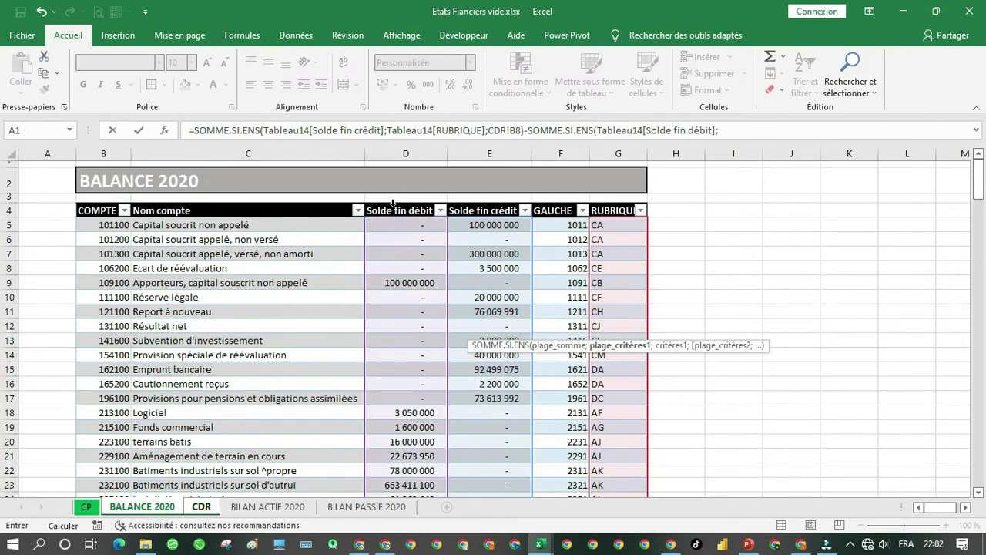
{"action": "left_click", "coordinate": [623, 203]}
{"action": "type", "text": ";"}
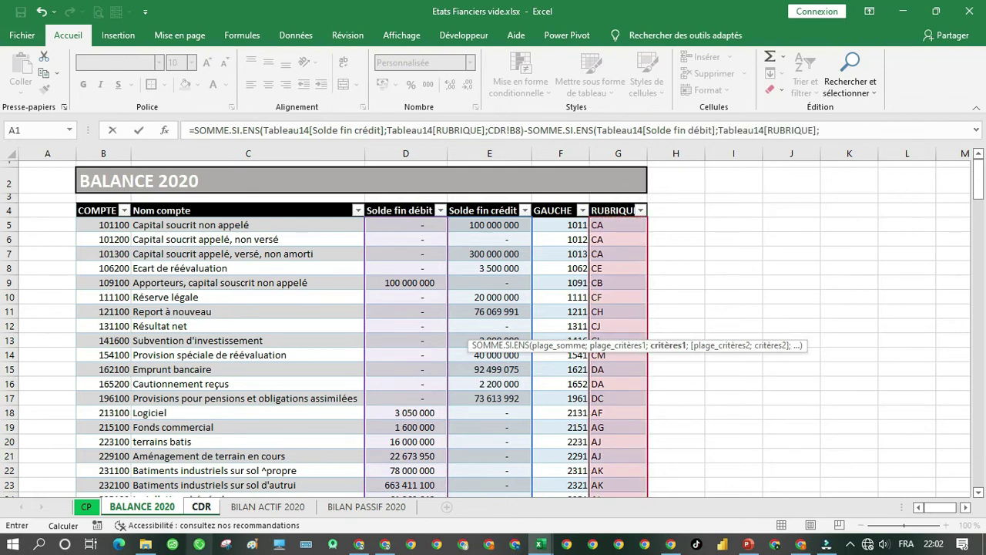
{"action": "left_click", "coordinate": [203, 509]}
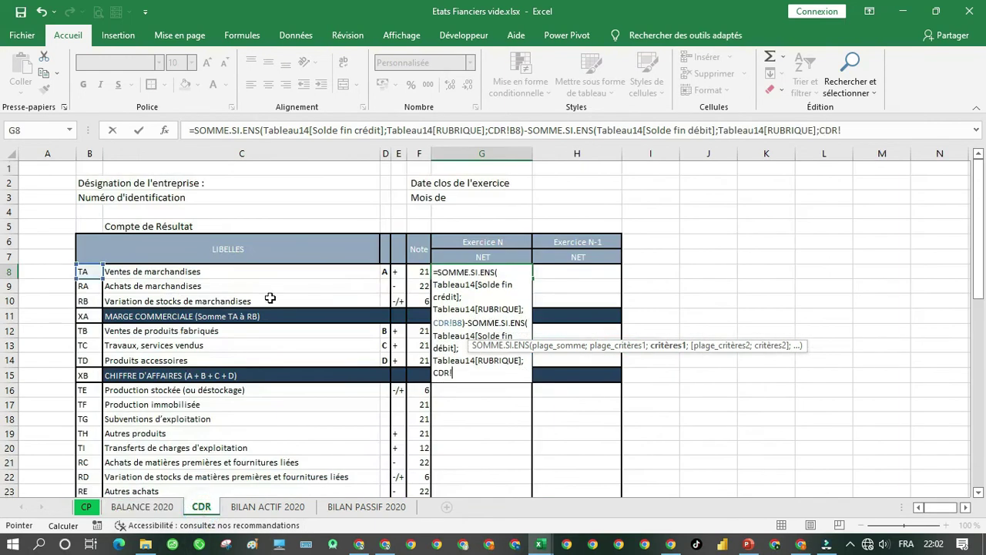
{"action": "left_click", "coordinate": [90, 272]}
{"action": "type", "text": ")"}
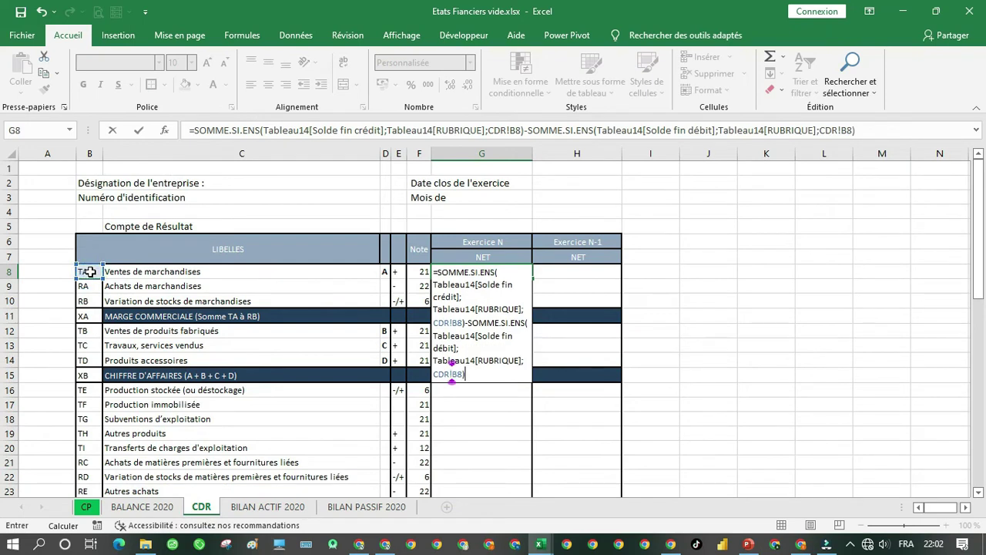
{"action": "key", "text": "Return"}
Copy the G8 formula into G9:G10 and G12:G14 of the CDR sheet.
{"action": "left_click", "coordinate": [473, 271]}
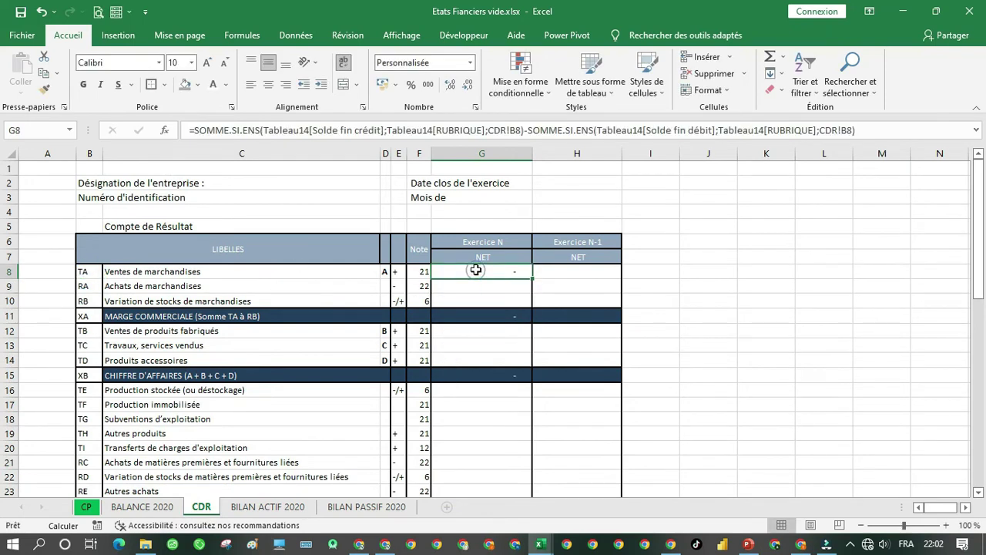
{"action": "key", "text": "ctrl+c"}
{"action": "left_click_drag", "start_coordinate": [481, 286], "coordinate": [485, 360]}
{"action": "key", "text": "ctrl+v"}
{"action": "key", "text": "ctrl+v"}
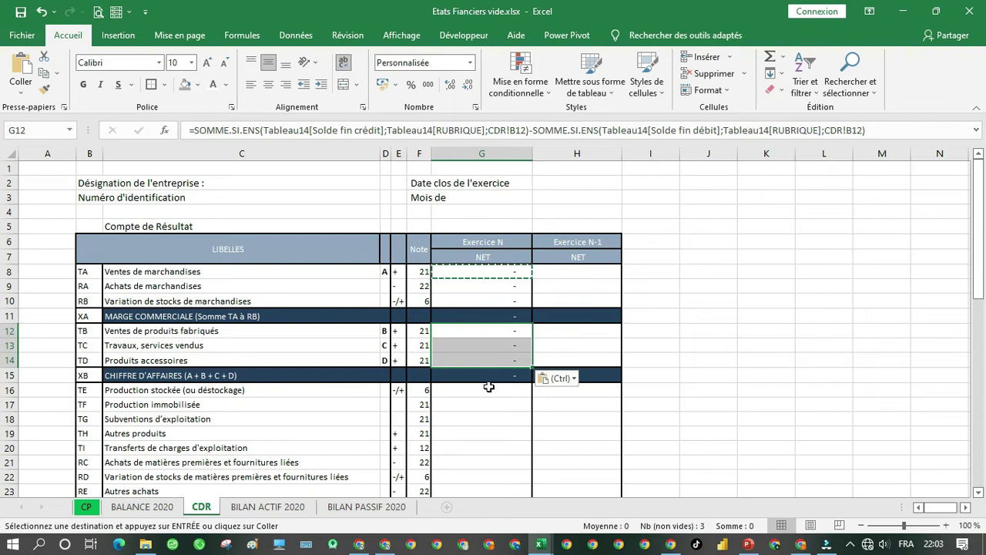
{"action": "key", "text": "Escape"}
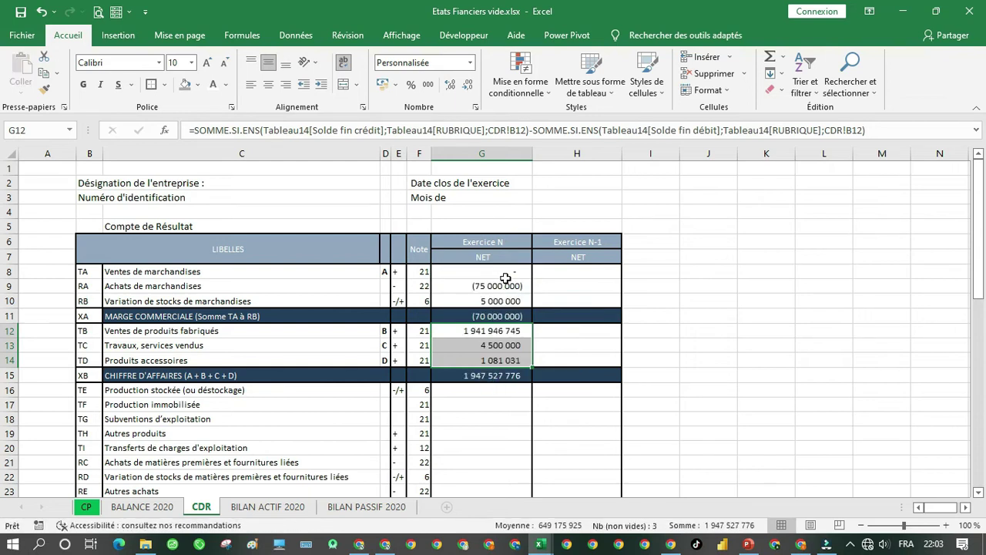
Copy the G8 formula into G16:G28, from Production stockée to Autres charges.
{"action": "left_click", "coordinate": [508, 270]}
{"action": "key", "text": "ctrl+c"}
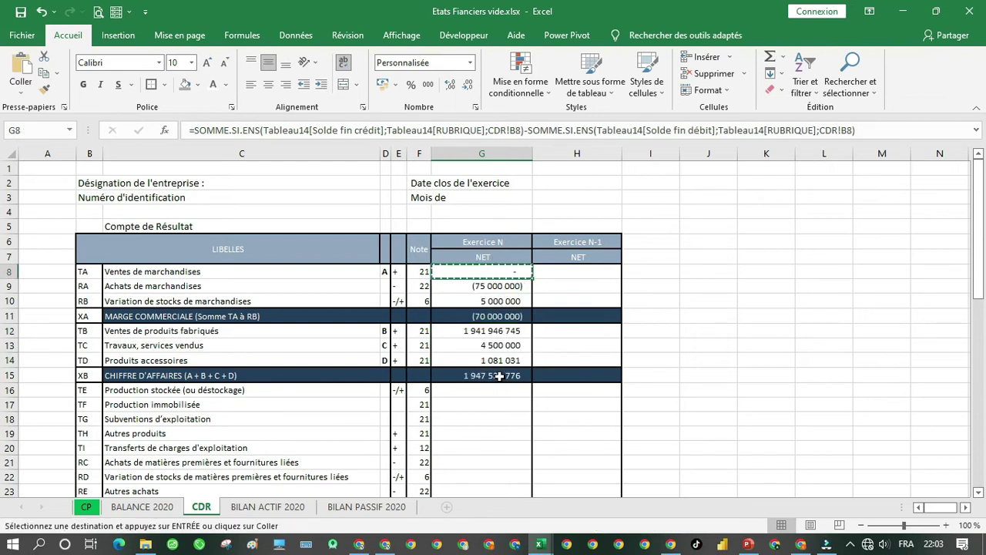
{"action": "left_click_drag", "start_coordinate": [501, 388], "coordinate": [498, 465]}
{"action": "key", "text": "ctrl+v"}
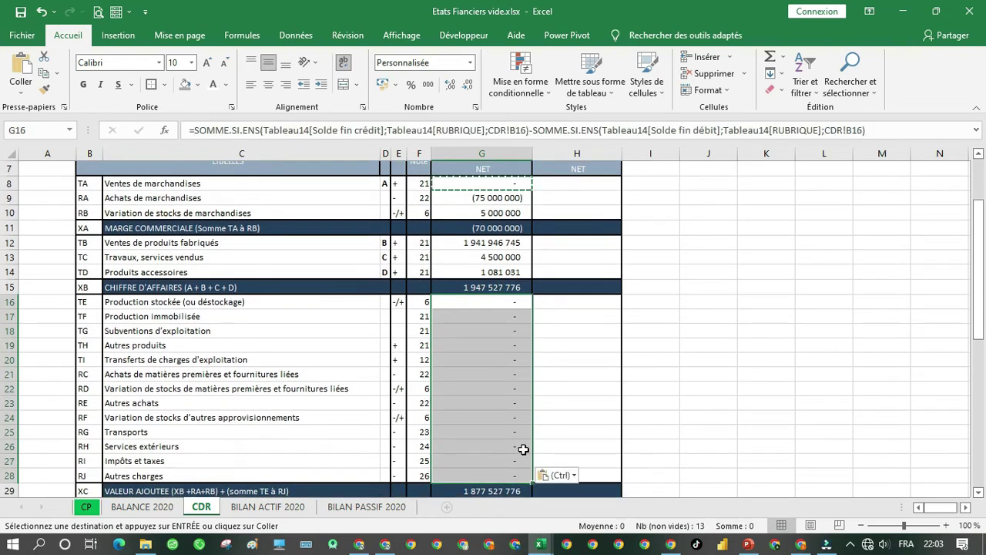
Paste the copied G8 formula into G30 for Charges de personnel and into G32:G33 for Reprises and Dotations.
{"action": "scroll", "coordinate": [561, 433], "scroll_direction": "down", "scroll_amount": 20}
{"action": "scroll", "coordinate": [562, 433], "scroll_direction": "up", "scroll_amount": 20}
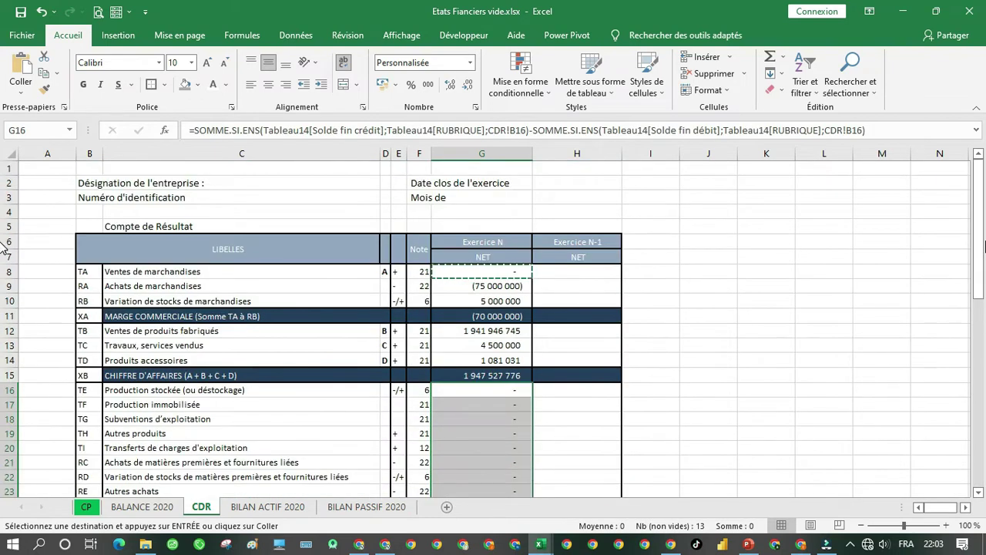
{"action": "left_click_drag", "start_coordinate": [980, 242], "coordinate": [980, 276]}
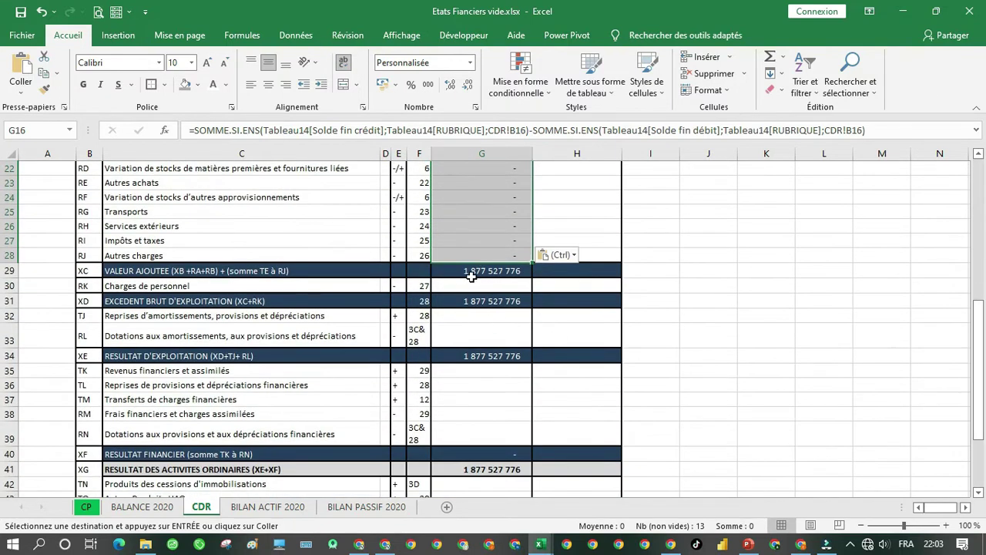
{"action": "left_click", "coordinate": [486, 284]}
{"action": "key", "text": "ctrl+v"}
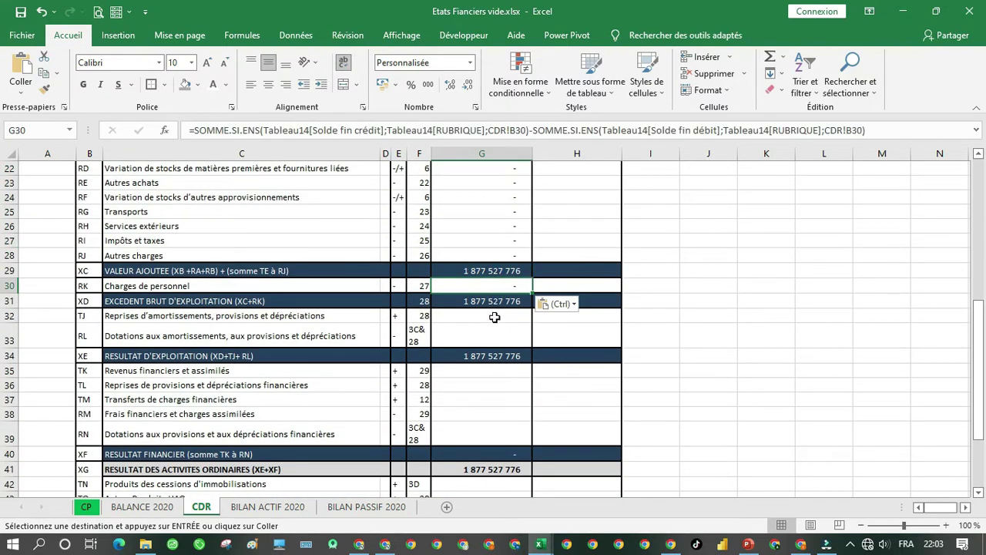
{"action": "left_click_drag", "start_coordinate": [495, 317], "coordinate": [495, 334]}
{"action": "key", "text": "ctrl+v"}
Paste the copied formula into the remaining detail rows G35:G39, G42:G45 and G47:G48, leaving the total rows intact.
{"action": "left_click_drag", "start_coordinate": [490, 371], "coordinate": [490, 425]}
{"action": "key", "text": "ctrl+v"}
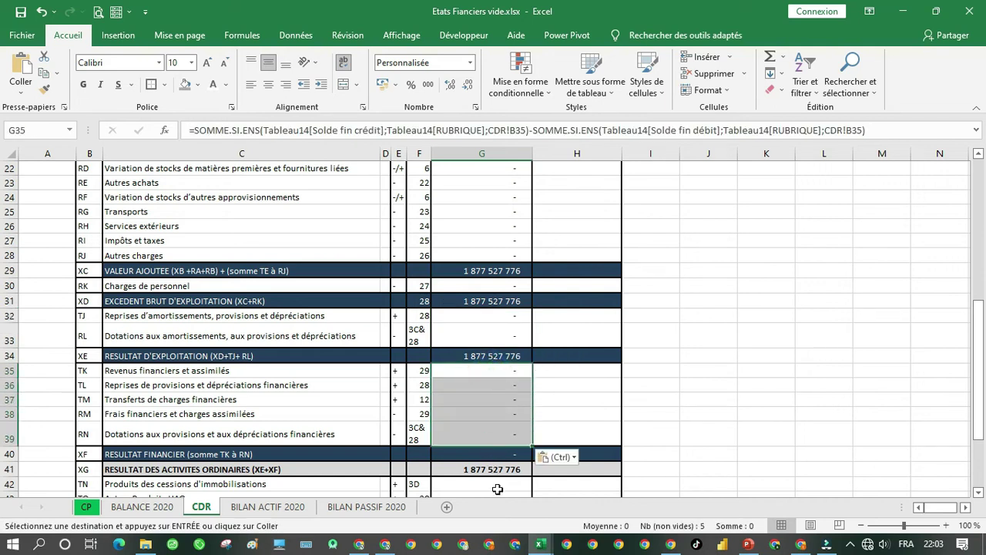
{"action": "mouse_move", "coordinate": [502, 486]}
{"action": "left_mouse_down"}
{"action": "mouse_move", "coordinate": [501, 505]}
{"action": "mouse_move", "coordinate": [498, 439]}
{"action": "mouse_move", "coordinate": [496, 482]}
{"action": "left_mouse_up"}
{"action": "key", "text": "ctrl+v"}
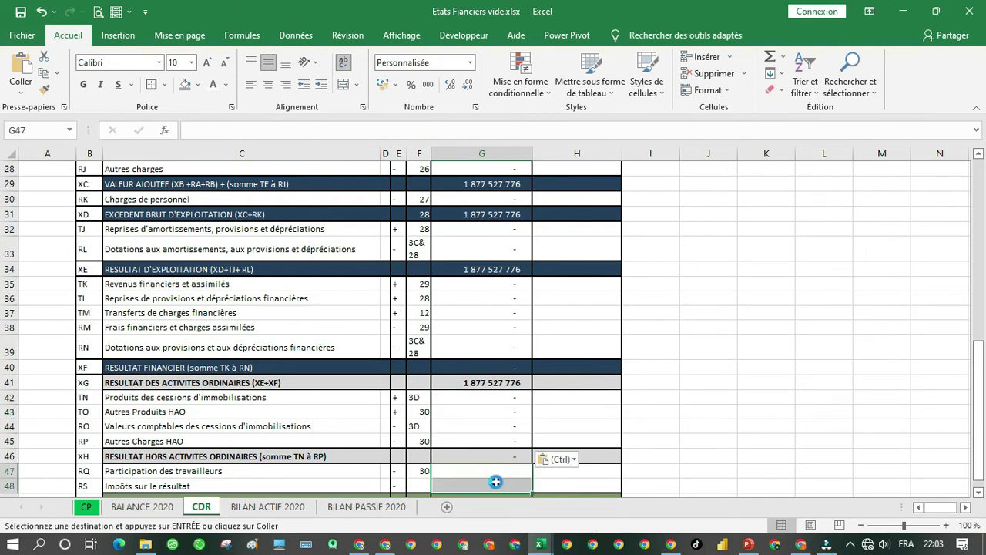
{"action": "key", "text": "ctrl+v"}
{"action": "key", "text": "Escape"}
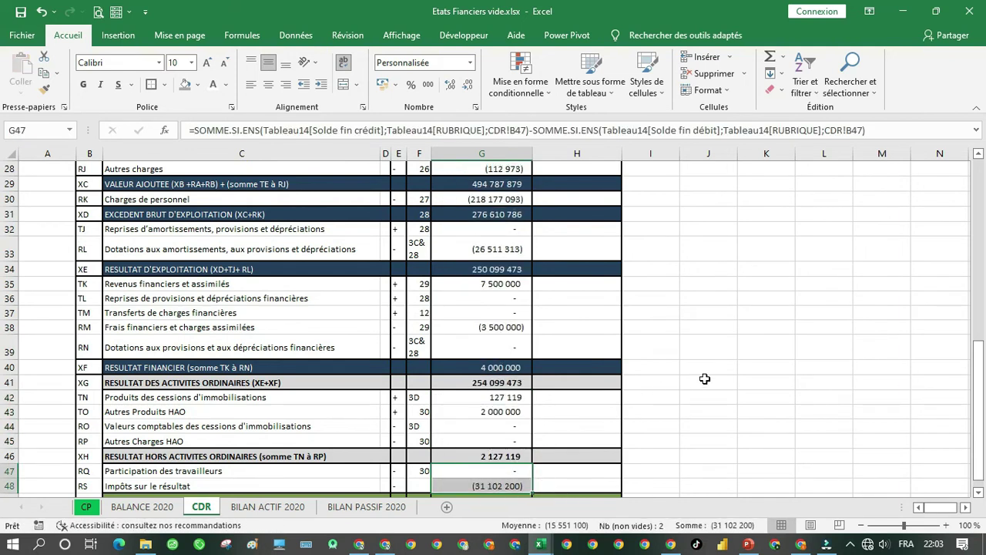
{"action": "left_click_drag", "start_coordinate": [978, 370], "coordinate": [977, 377]}
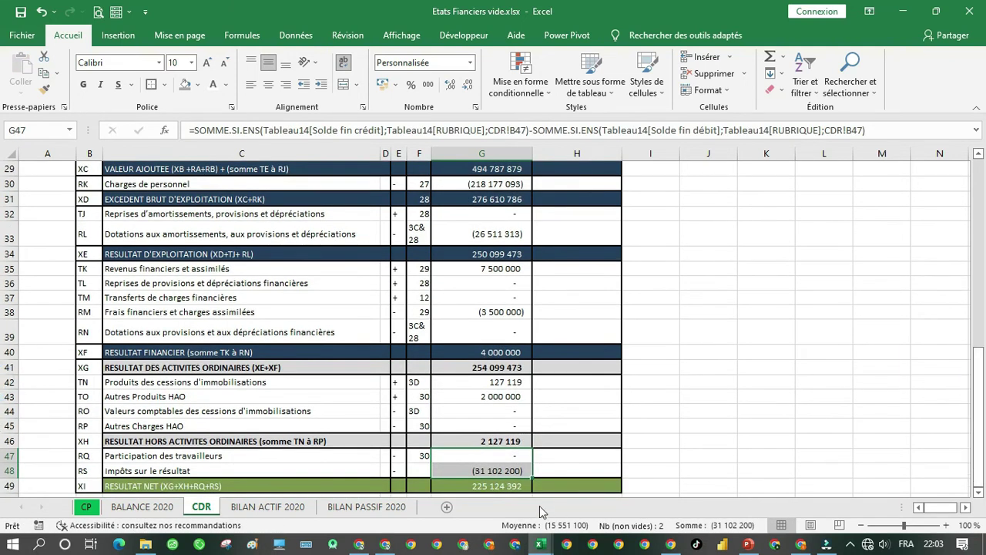
{"action": "left_click", "coordinate": [507, 490]}
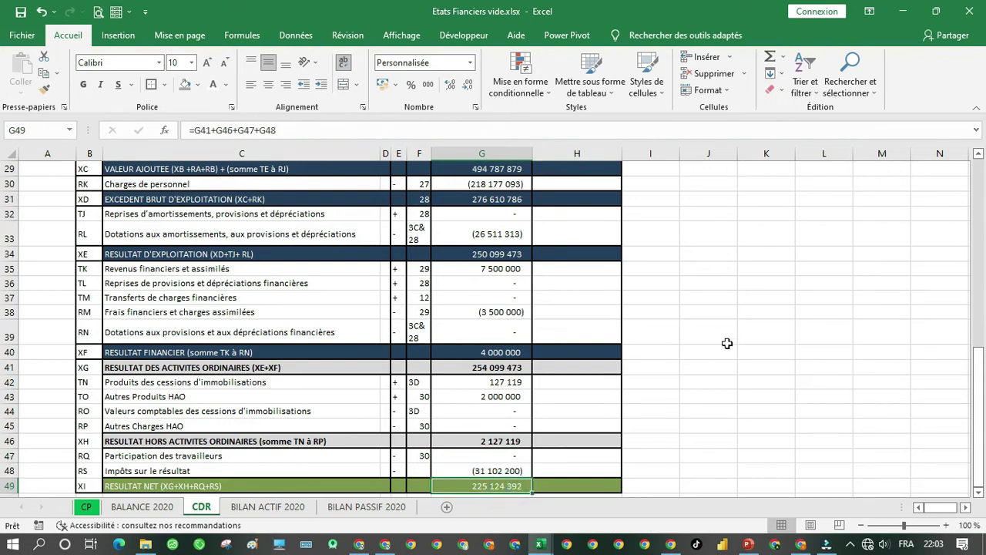
On BILAN ACTIF 2020, begin the E9 formula with SOMME.SI.ENS summing BALANCE 2020's Solde fin débit where RUBRIQUE matches B9.
{"action": "scroll", "coordinate": [726, 343], "scroll_direction": "up", "scroll_amount": 10}
{"action": "left_click", "coordinate": [267, 507]}
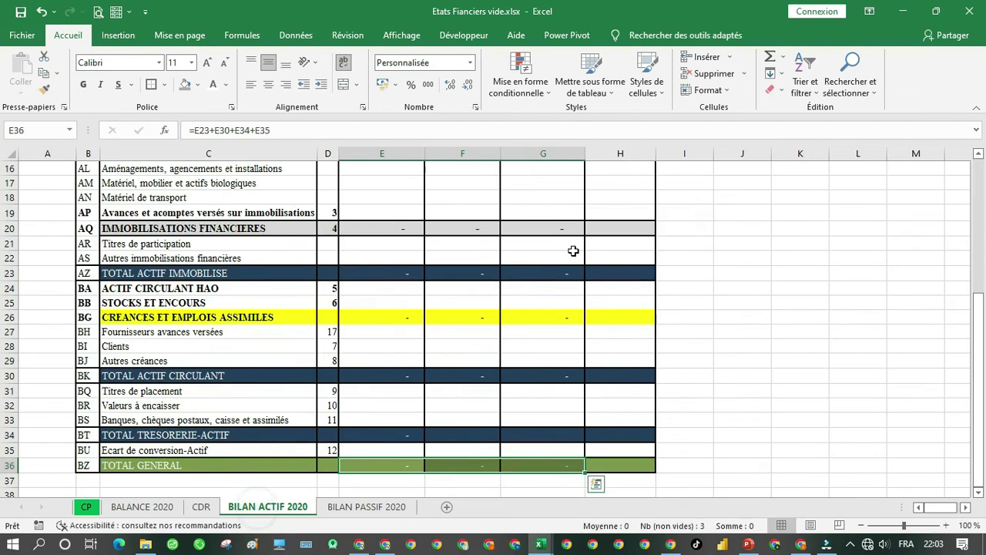
{"action": "scroll", "coordinate": [573, 250], "scroll_direction": "up", "scroll_amount": 5}
{"action": "left_click", "coordinate": [404, 301]}
{"action": "type", "text": "="}
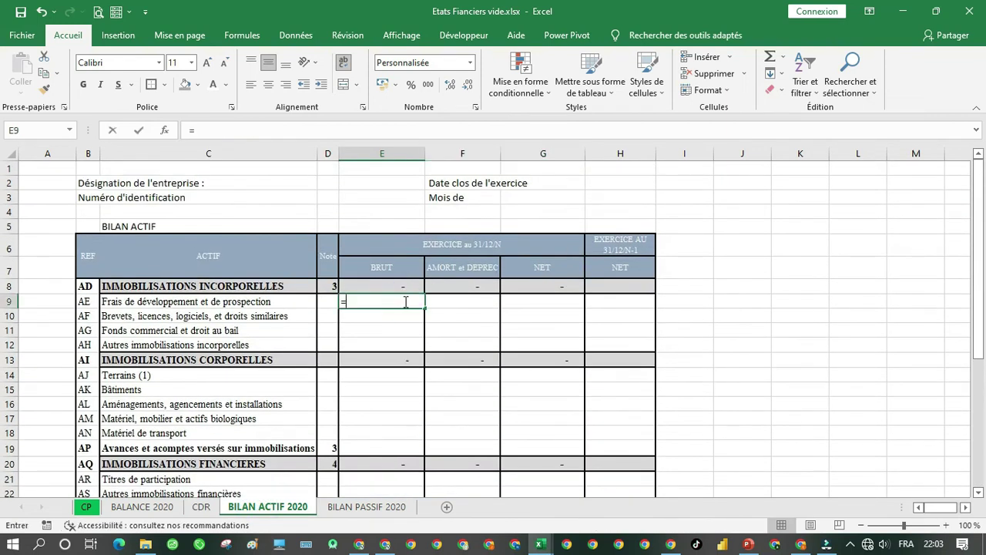
{"action": "type", "text": "som"}
{"action": "key", "text": "Down"}
{"action": "key", "text": "Down"}
{"action": "key", "text": "Down"}
{"action": "key", "text": "Down"}
{"action": "key", "text": "Down"}
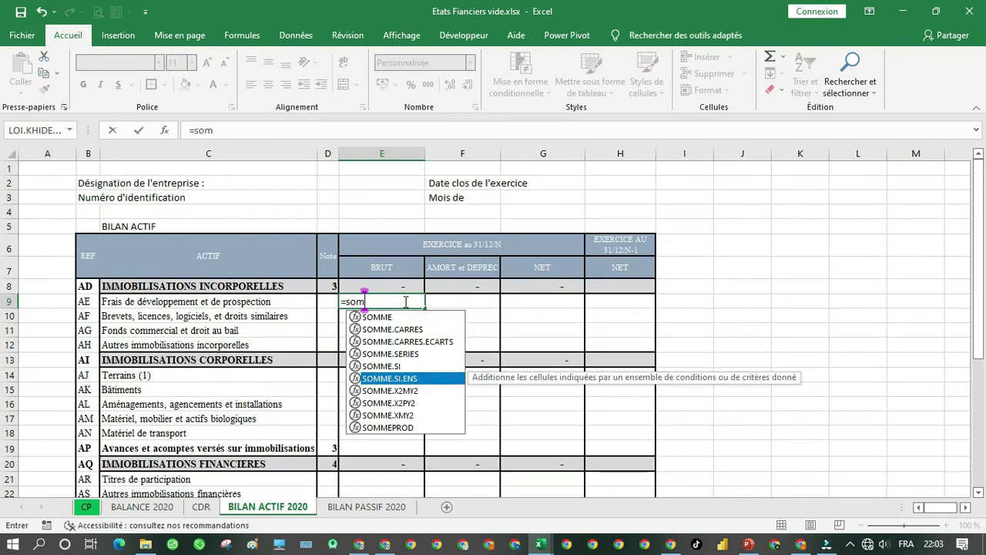
{"action": "key", "text": "Tab"}
{"action": "left_click", "coordinate": [143, 507]}
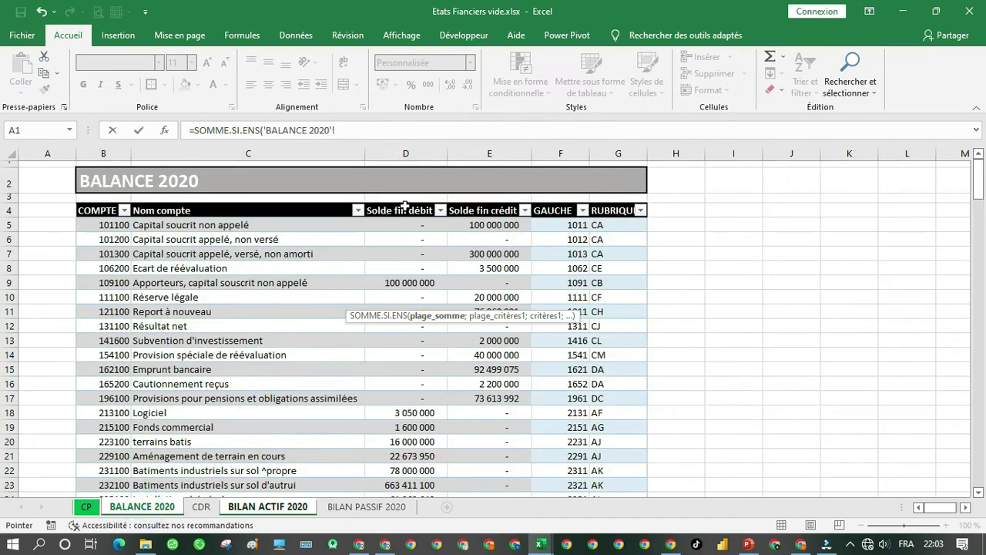
{"action": "left_click", "coordinate": [405, 205]}
{"action": "type", "text": ";"}
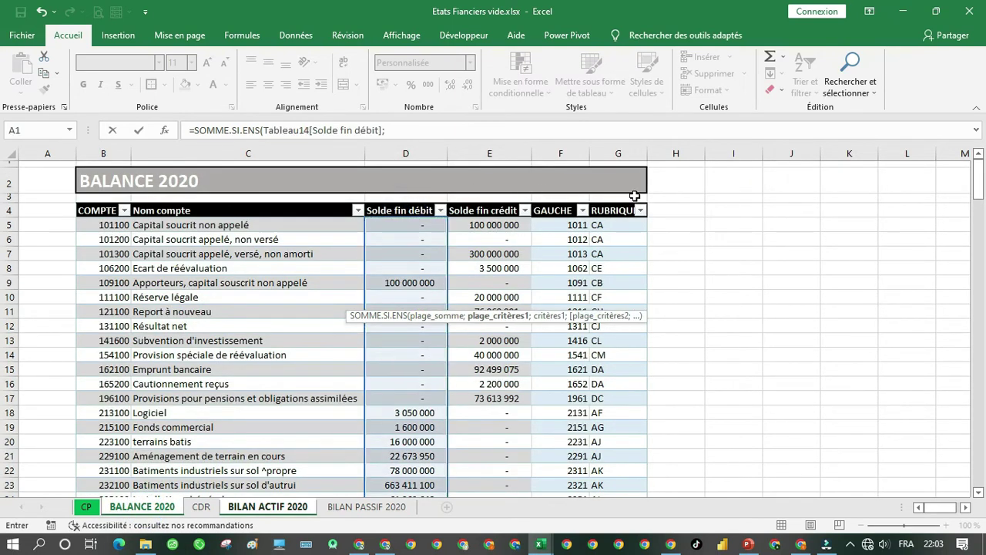
{"action": "left_click", "coordinate": [623, 204]}
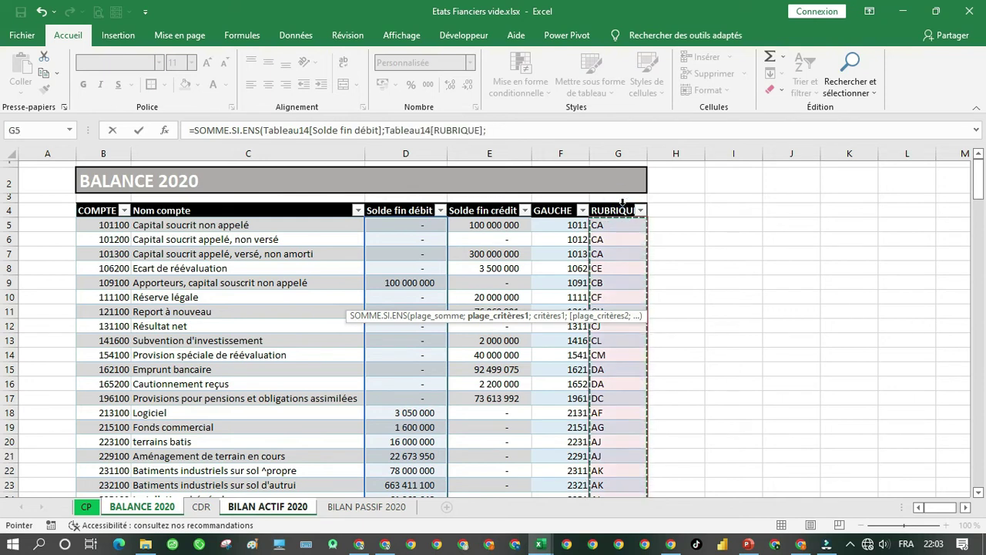
{"action": "type", "text": ";"}
{"action": "left_click", "coordinate": [268, 507]}
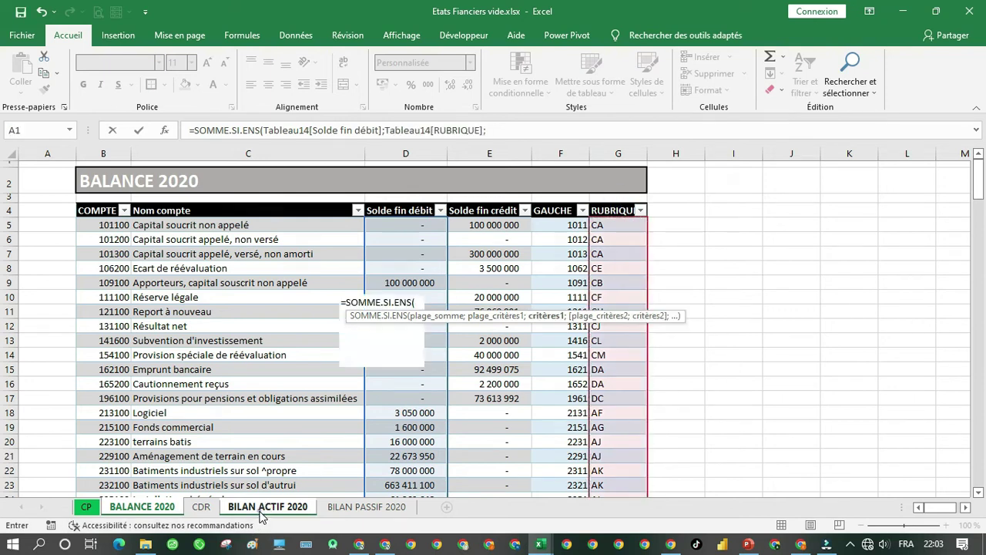
{"action": "left_click", "coordinate": [90, 302]}
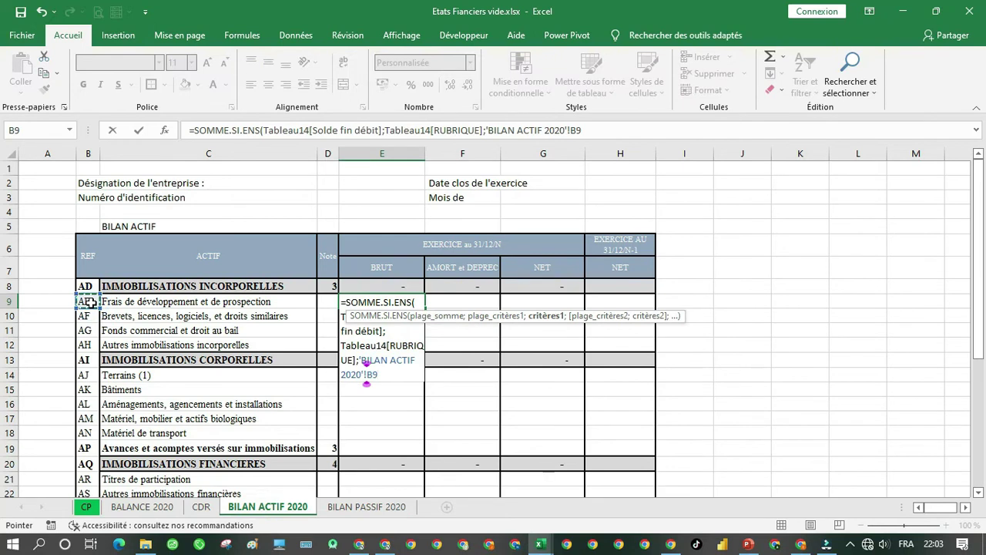
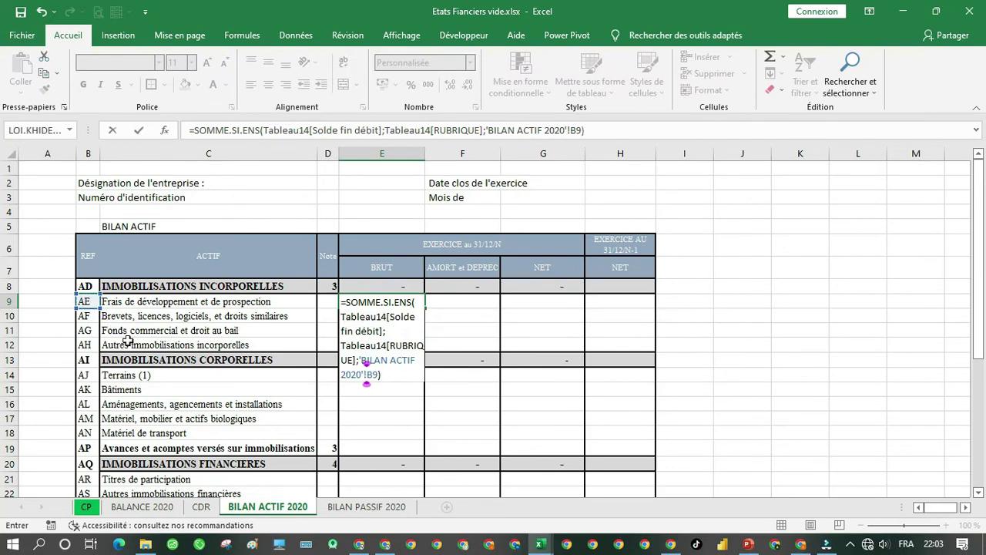
Complete the E9 formula by subtracting a SOMME.SI.ENS of BALANCE 2020's Solde fin crédit where RUBRIQUE matches B9.
{"action": "type", "text": "-som"}
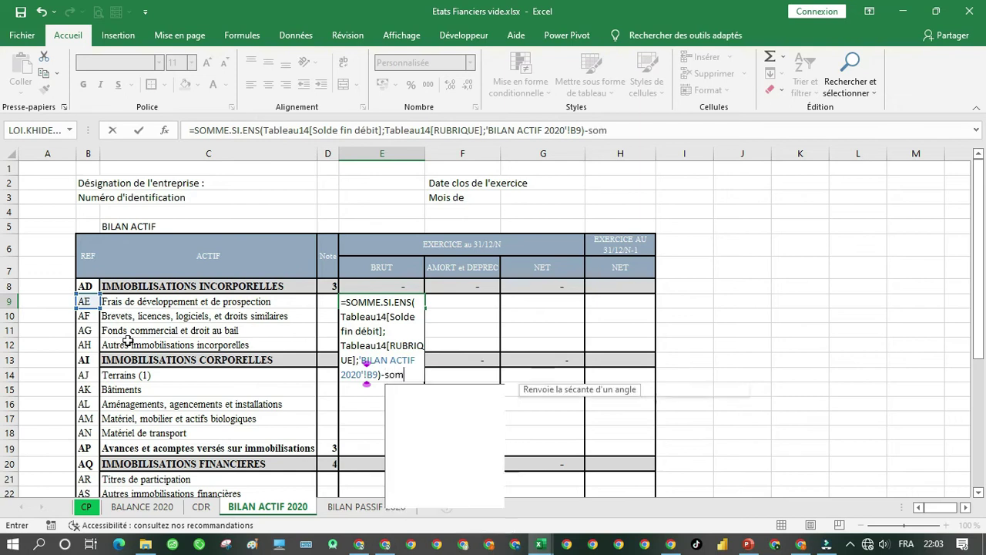
{"action": "key", "text": "Down"}
{"action": "key", "text": "Down"}
{"action": "key", "text": "Down"}
{"action": "key", "text": "Down"}
{"action": "key", "text": "Down"}
{"action": "key", "text": "Tab"}
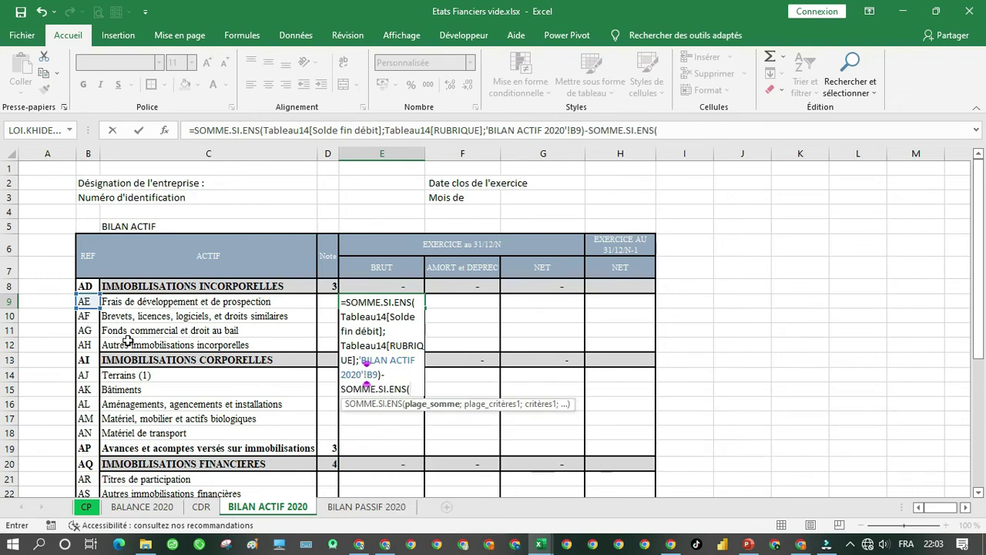
{"action": "left_click", "coordinate": [145, 507]}
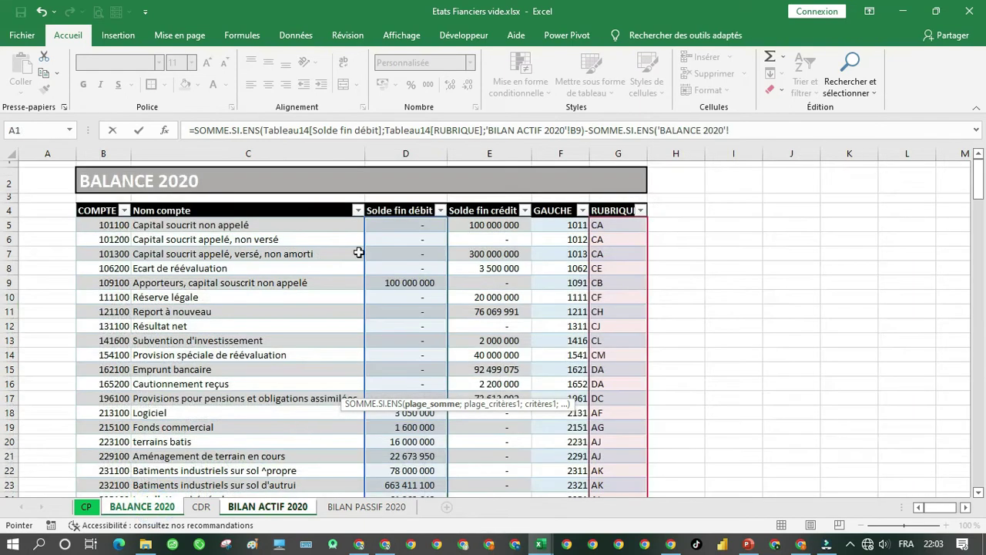
{"action": "left_click", "coordinate": [500, 205]}
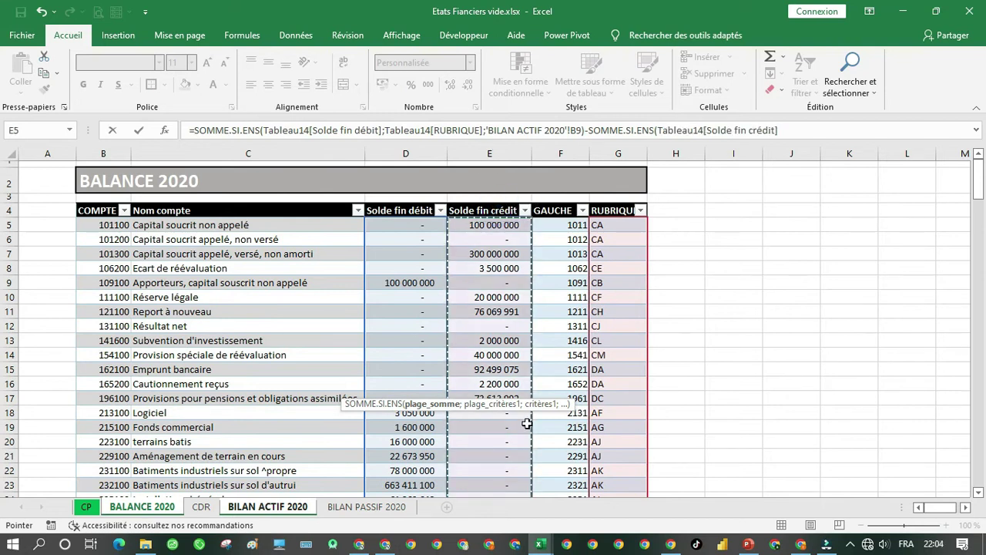
{"action": "type", "text": ";"}
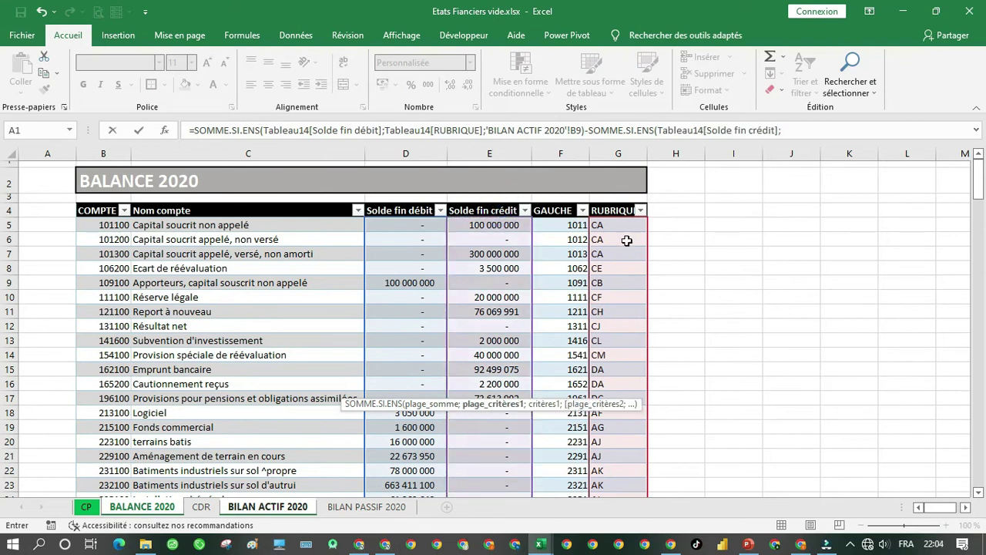
{"action": "left_click", "coordinate": [612, 202]}
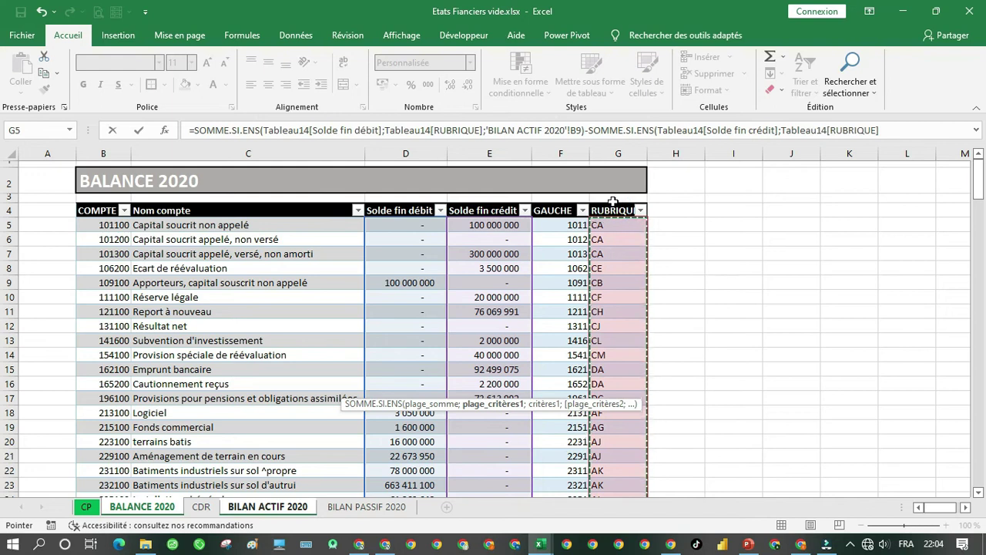
{"action": "type", "text": ";"}
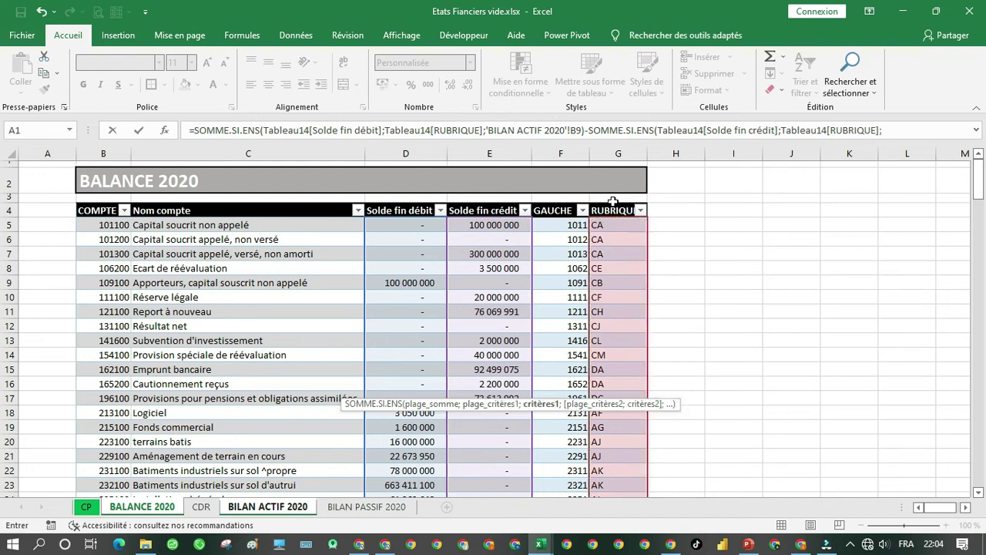
{"action": "left_click", "coordinate": [287, 509]}
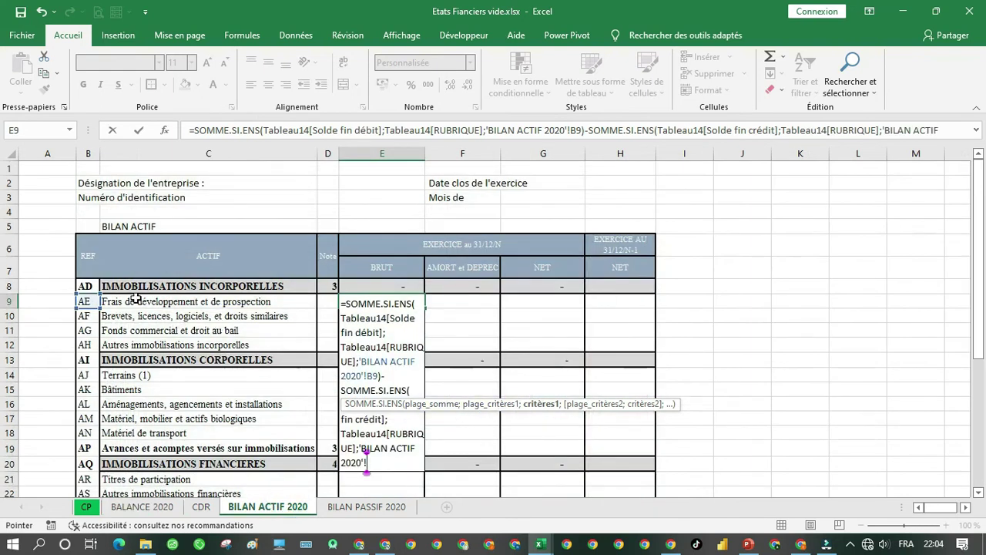
{"action": "left_click", "coordinate": [90, 304]}
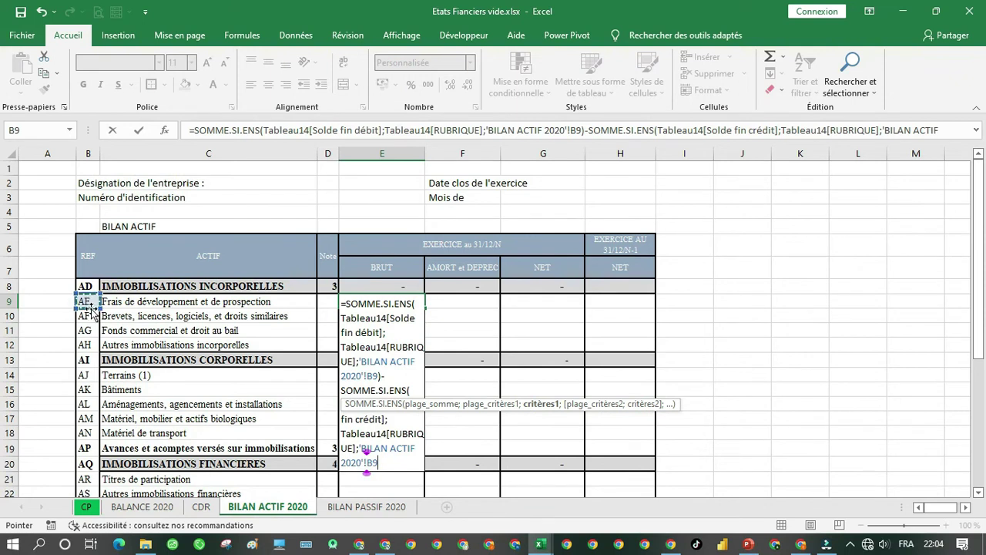
{"action": "type", "text": ")"}
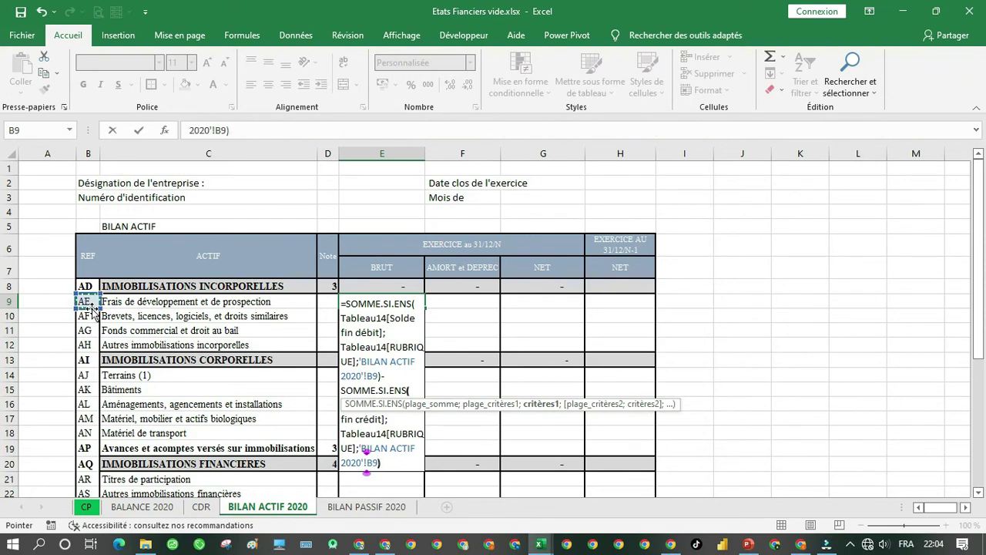
{"action": "key", "text": "Return"}
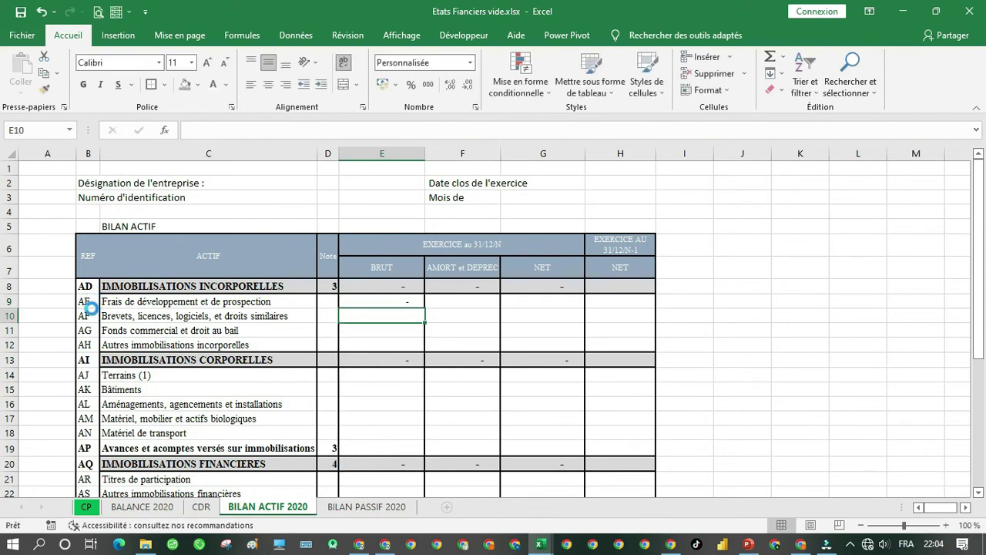
Copy the E9 formula into E10:E12, the remaining BRUT rows under Immobilisations incorporelles.
{"action": "left_click", "coordinate": [394, 300]}
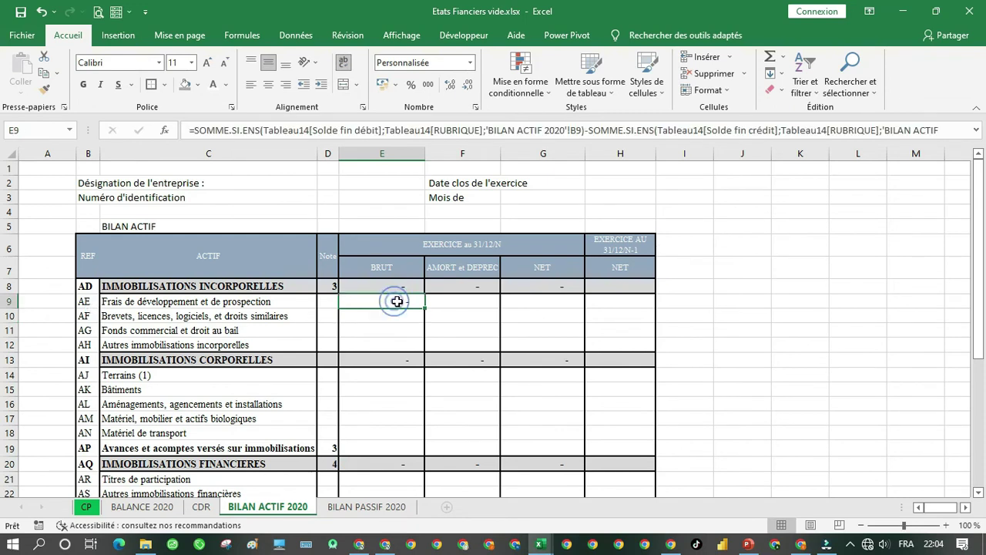
{"action": "key", "text": "ctrl+c"}
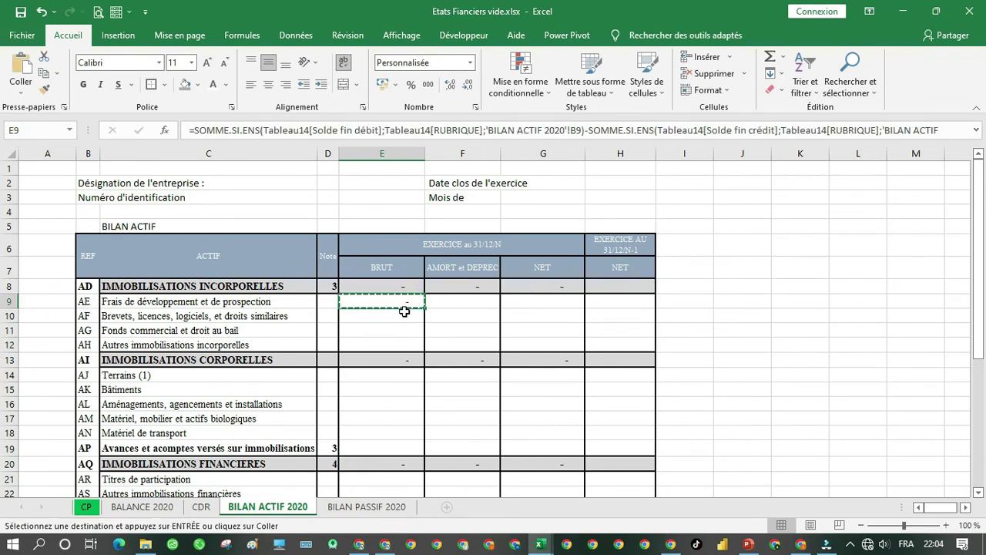
{"action": "left_click_drag", "start_coordinate": [404, 315], "coordinate": [403, 344]}
{"action": "key", "text": "ctrl+v"}
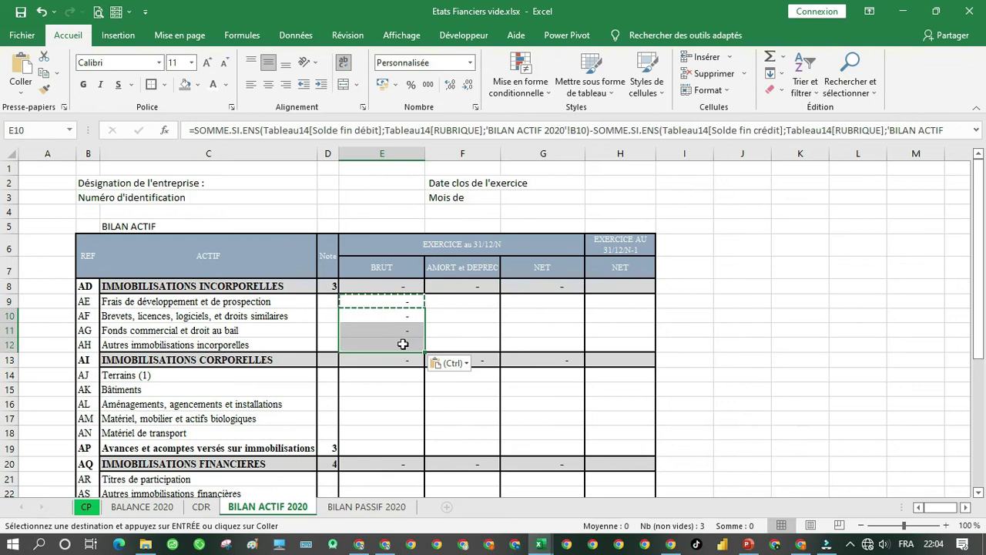
{"action": "key", "text": "Escape"}
{"action": "left_click", "coordinate": [491, 318]}
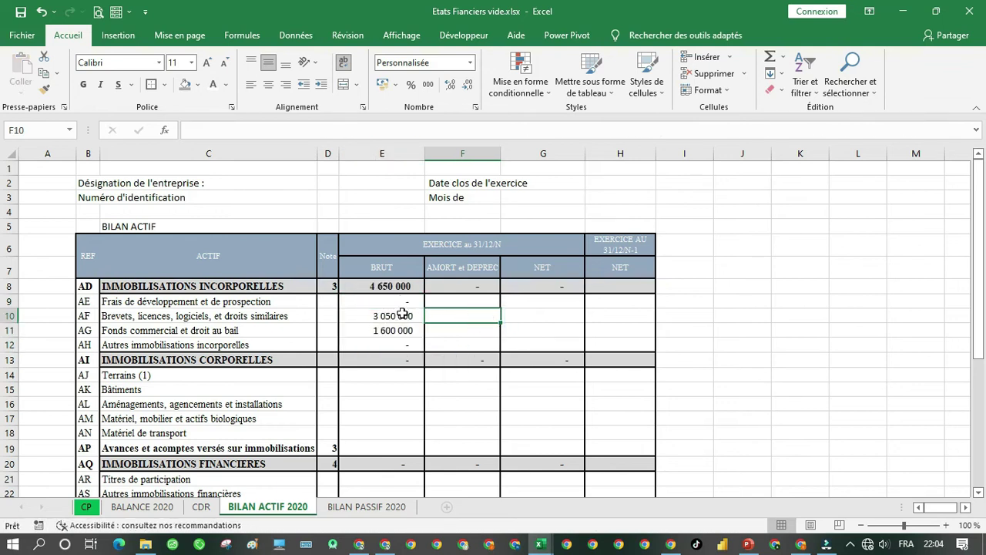
Begin the F9 formula under AMORT et DEPREC with SOMME.SI.ENS summing BALANCE 2020's Solde fin crédit where RUBRIQUE matches 'BILAN ACTIF 2020'!B9&1.
{"action": "left_click", "coordinate": [479, 301]}
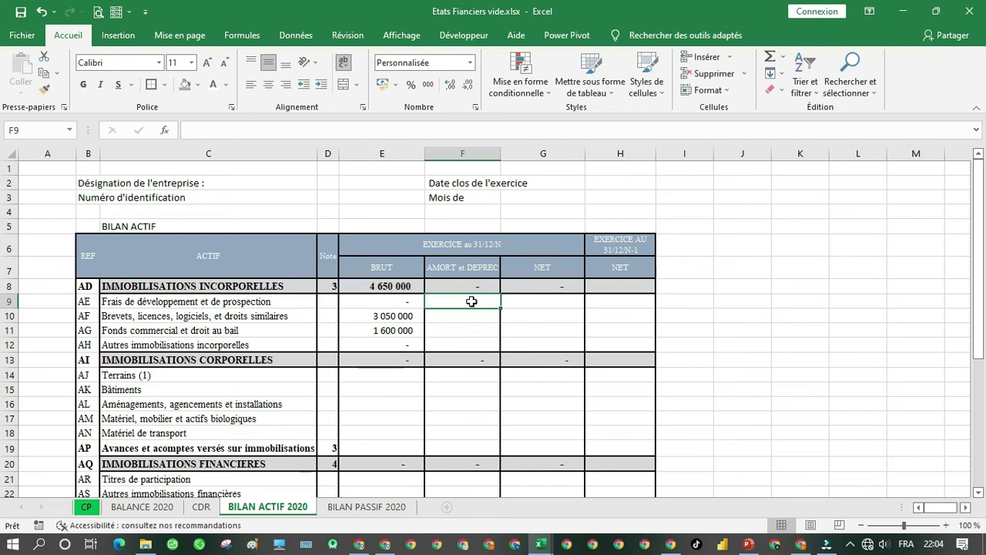
{"action": "type", "text": "="}
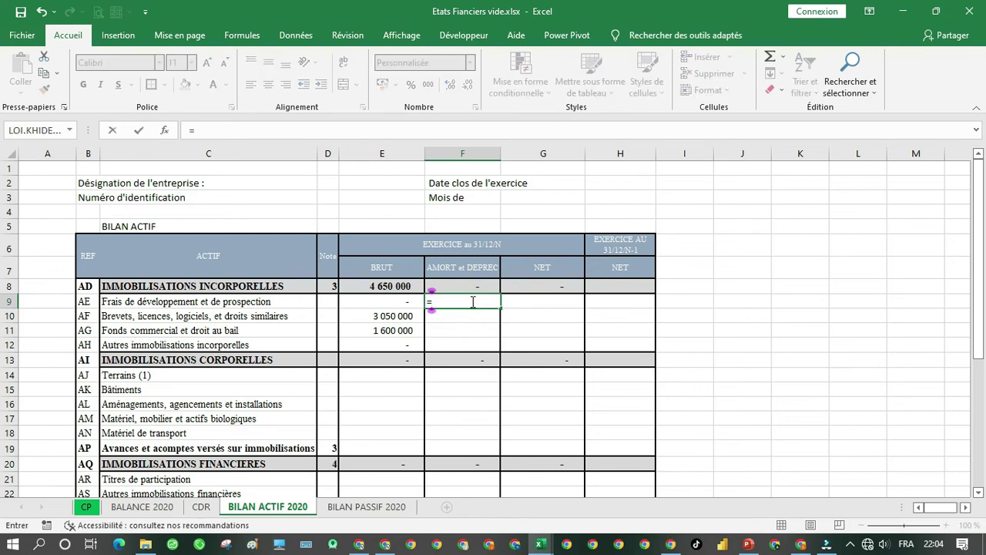
{"action": "type", "text": "som"}
{"action": "key", "text": "Down"}
{"action": "key", "text": "Down"}
{"action": "key", "text": "Down"}
{"action": "key", "text": "Down"}
{"action": "key", "text": "Down"}
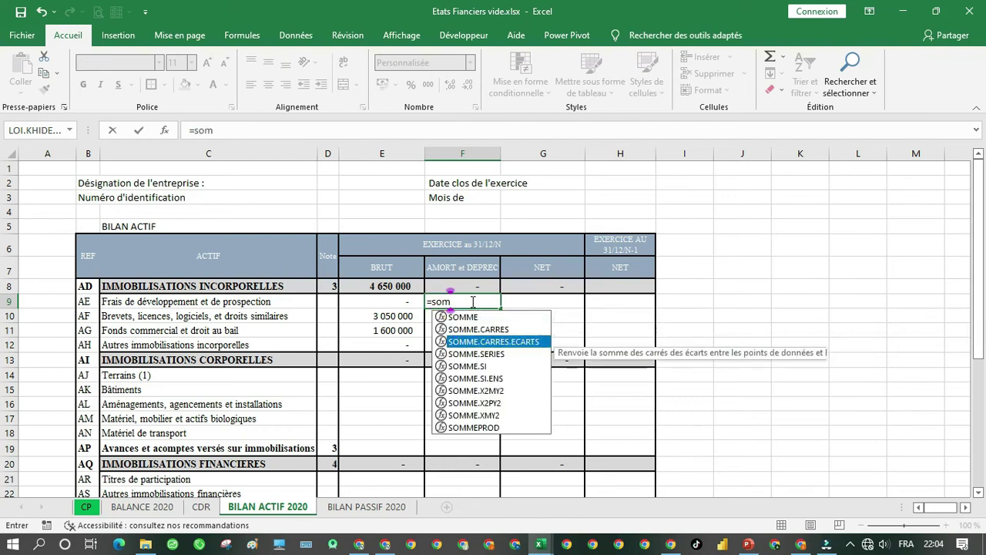
{"action": "key", "text": "Tab"}
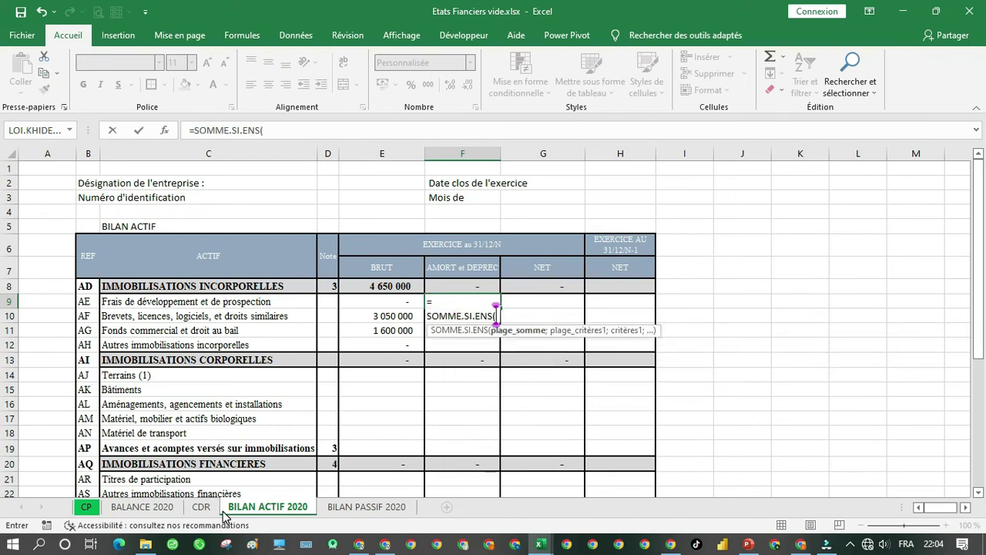
{"action": "left_click", "coordinate": [142, 507]}
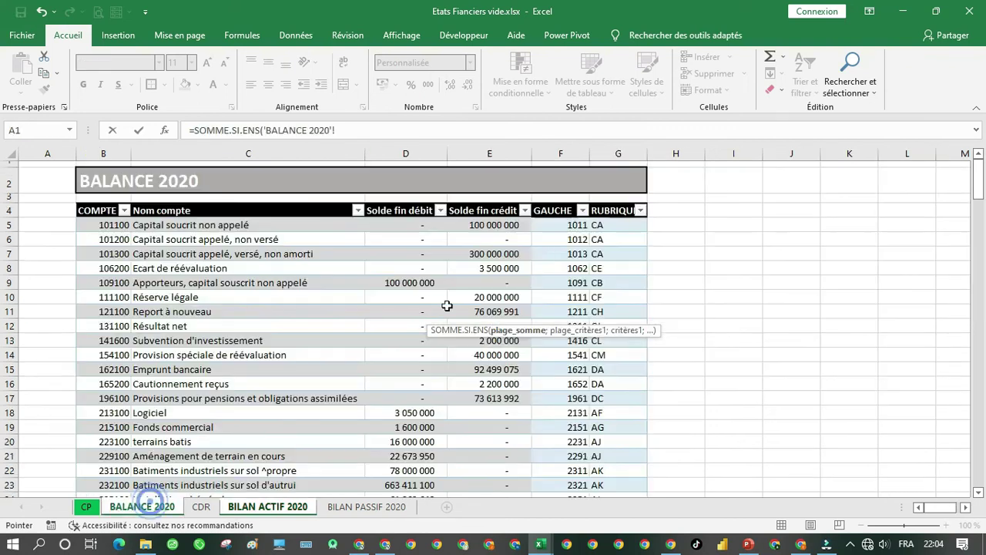
{"action": "left_click", "coordinate": [486, 202]}
{"action": "type", "text": ";"}
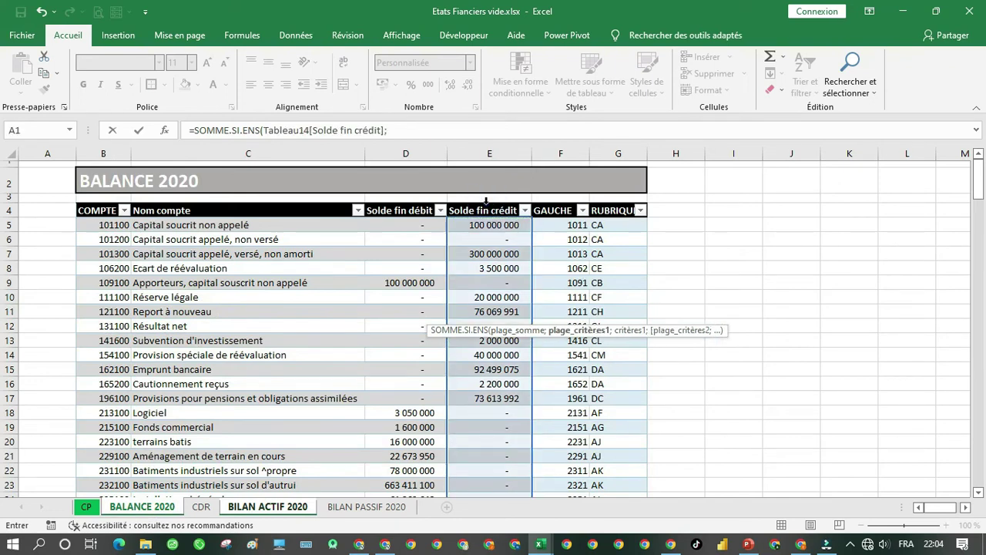
{"action": "left_click", "coordinate": [622, 202]}
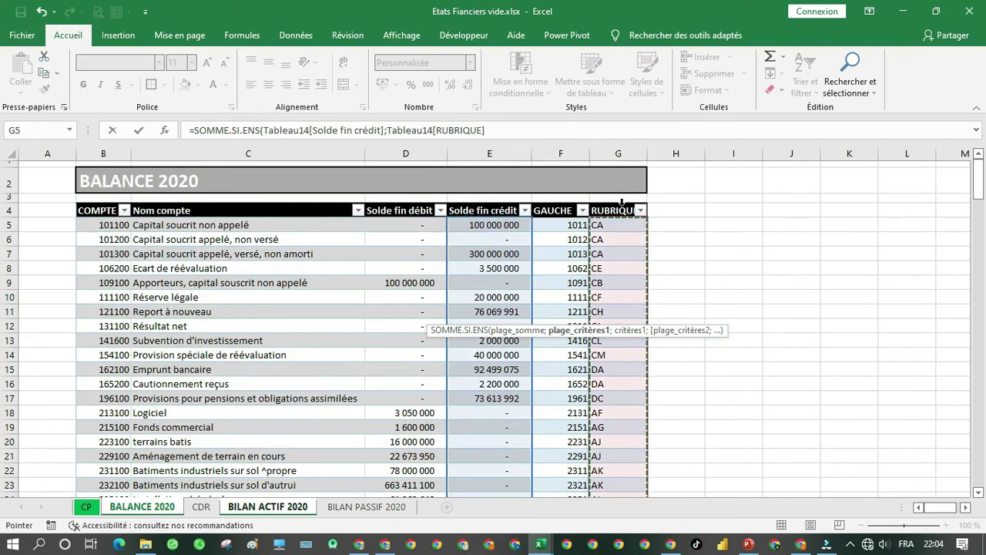
{"action": "type", "text": ";"}
{"action": "left_click", "coordinate": [280, 514]}
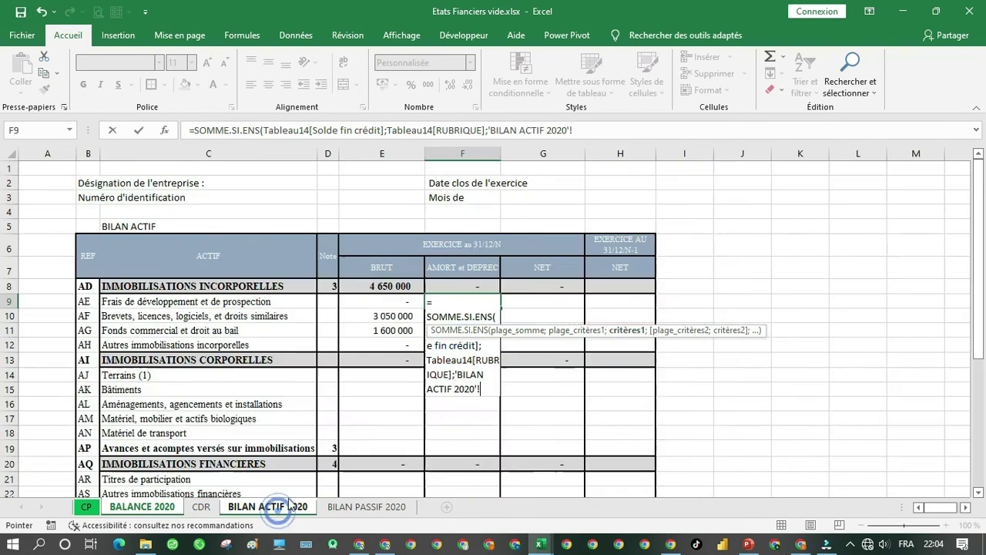
{"action": "left_click", "coordinate": [83, 302]}
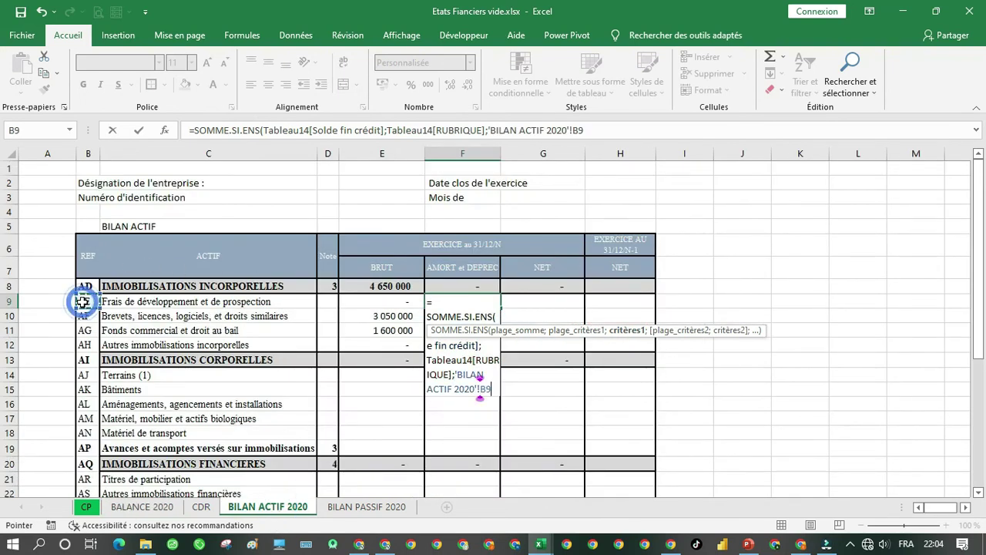
{"action": "type", "text": "&"}
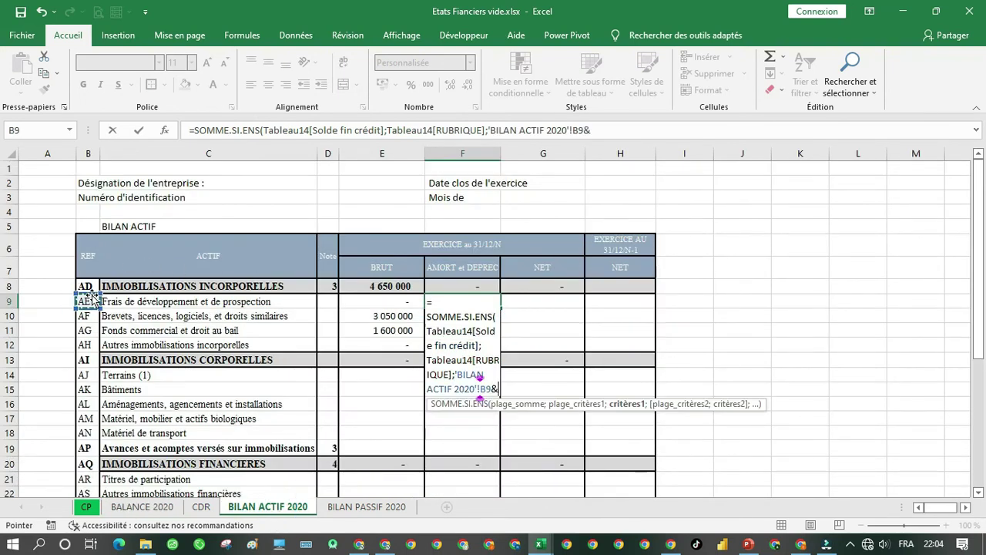
{"action": "type", "text": "1"}
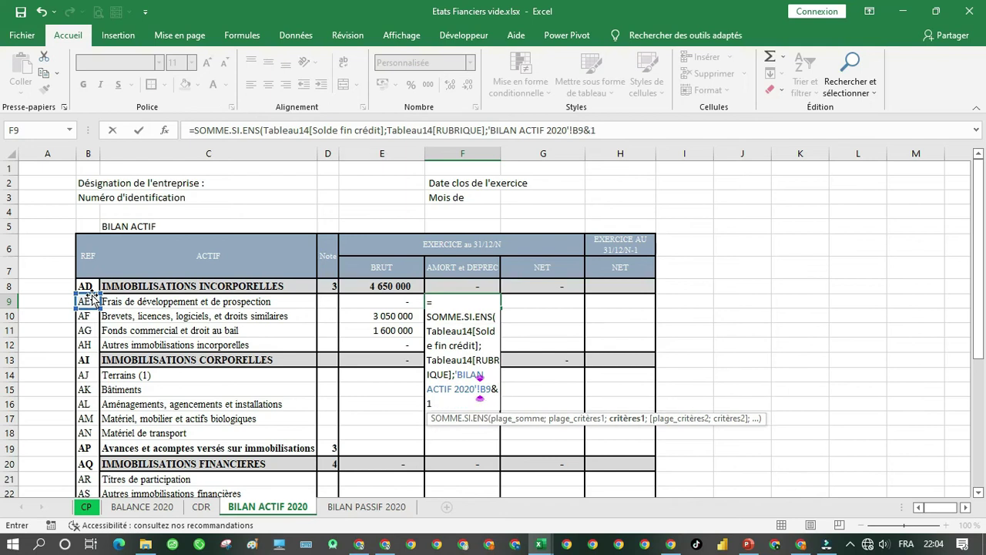
{"action": "type", "text": ")"}
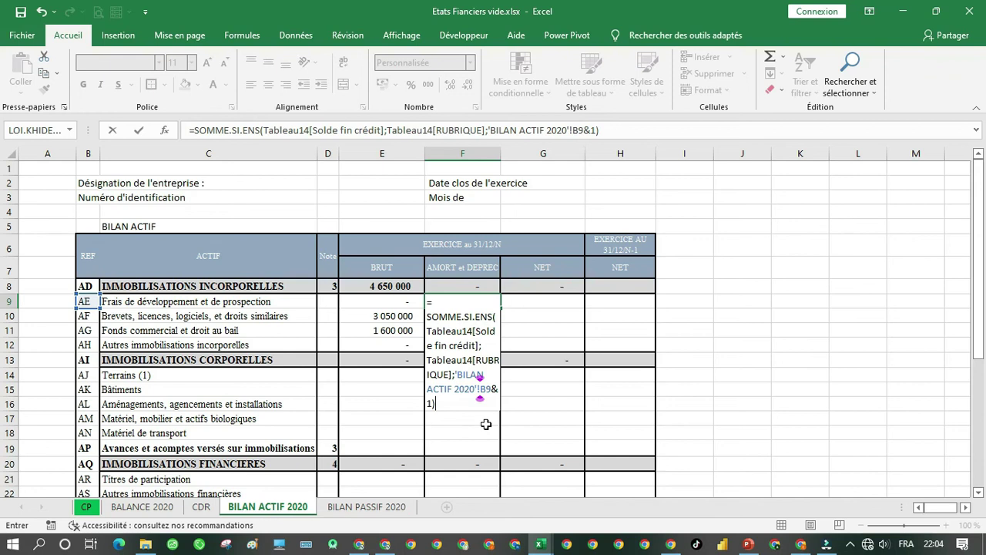
Extend the F9 formula by subtracting a SOMME.SI.ENS of BALANCE 2020's Solde fin débit with RUBRIQUE as the criteria range.
{"action": "type", "text": "-som"}
{"action": "key", "text": "Down"}
{"action": "key", "text": "Down"}
{"action": "key", "text": "Down"}
{"action": "key", "text": "Down"}
{"action": "key", "text": "Down"}
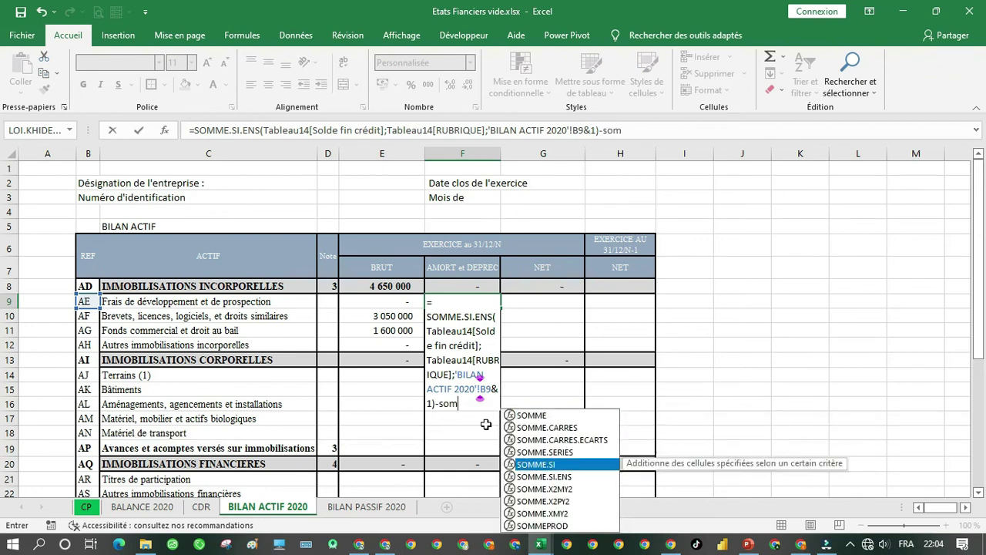
{"action": "key", "text": "Tab"}
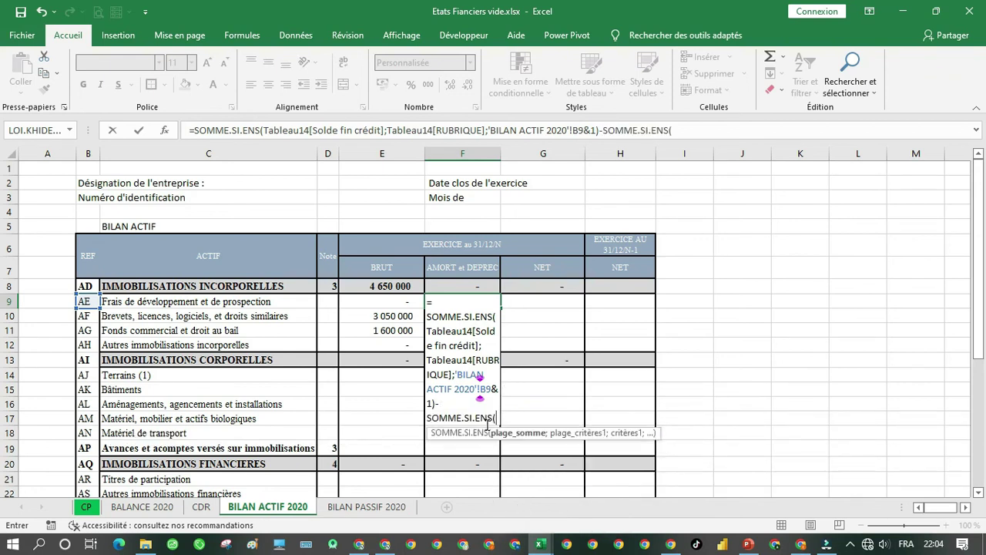
{"action": "left_click", "coordinate": [142, 507]}
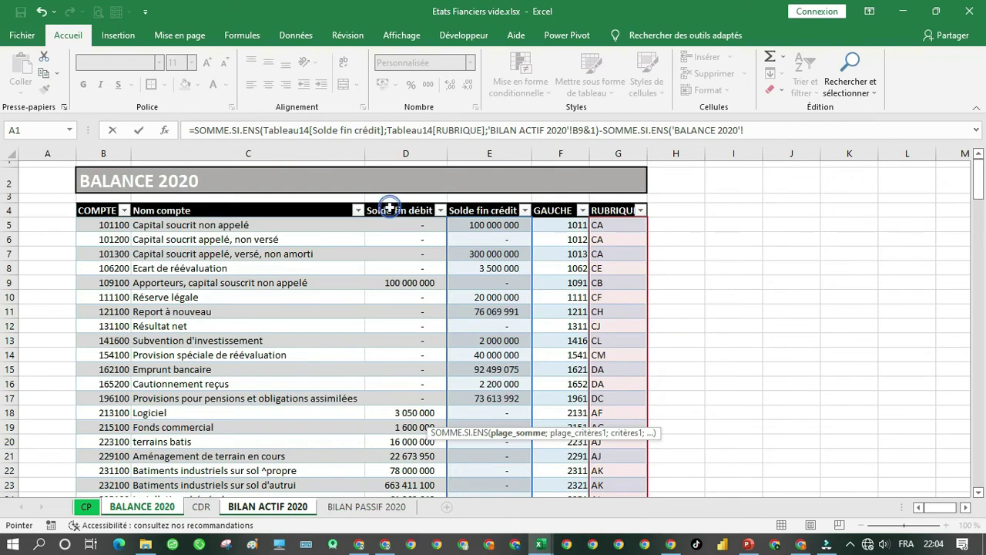
{"action": "left_click", "coordinate": [391, 205]}
{"action": "type", "text": ";"}
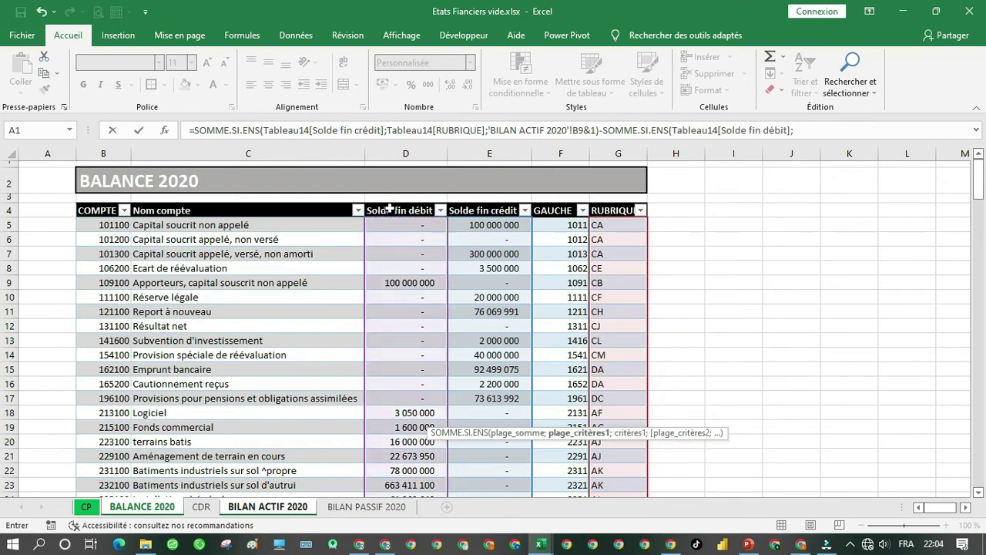
{"action": "left_click", "coordinate": [616, 204]}
{"action": "type", "text": ";"}
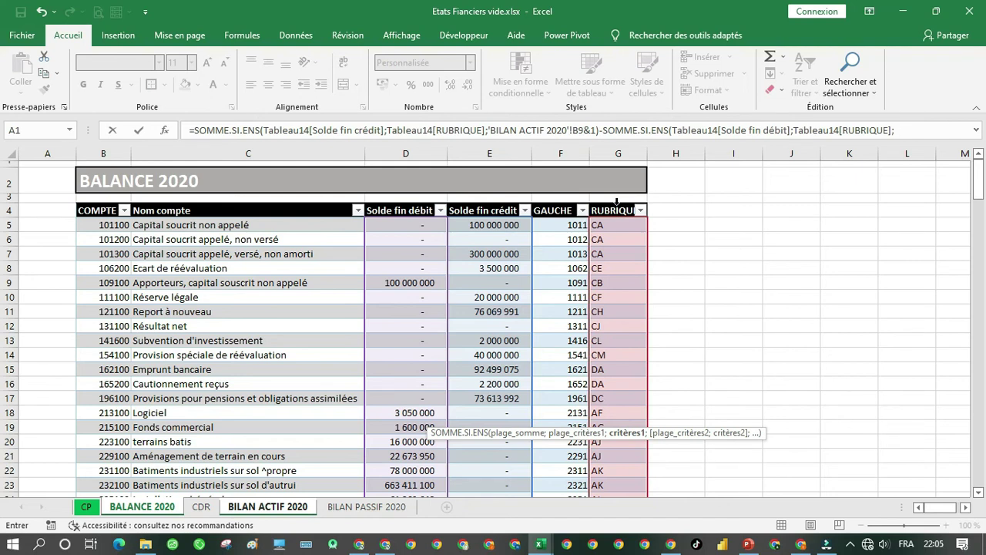
Complete the F9 formula with 'BILAN ACTIF 2020'!B9&1 as the criterion of the subtracted SOMME.SI.ENS.
{"action": "left_click", "coordinate": [270, 506]}
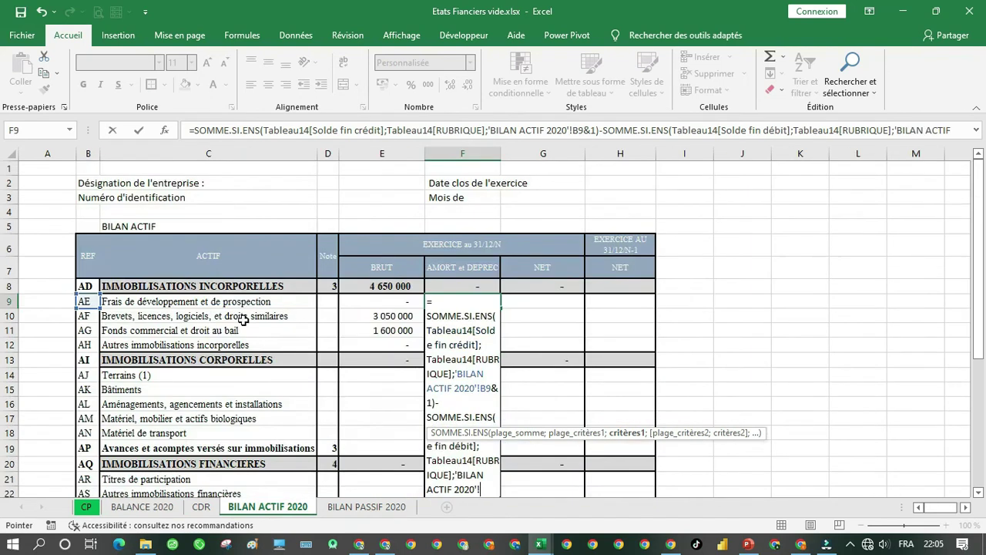
{"action": "left_click", "coordinate": [89, 303]}
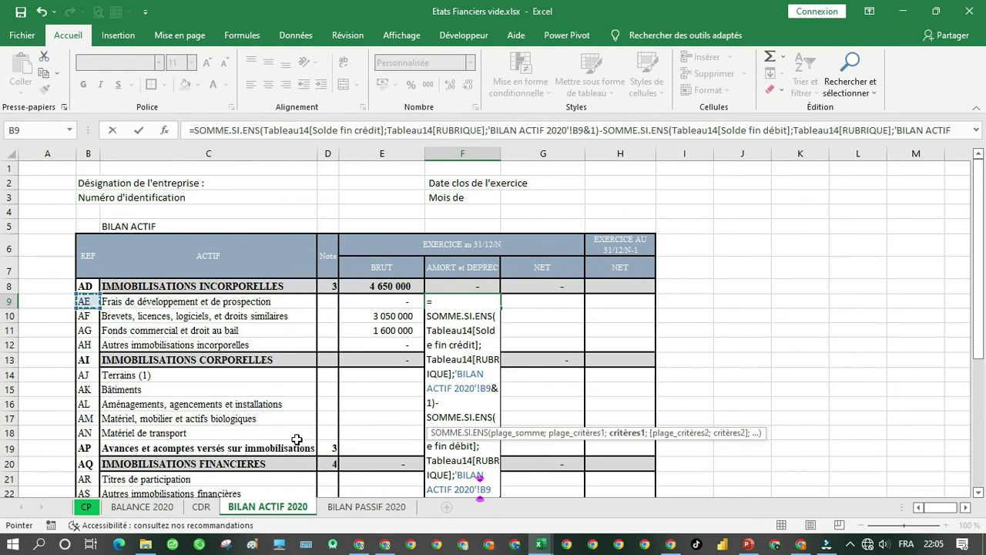
{"action": "type", "text": "&"}
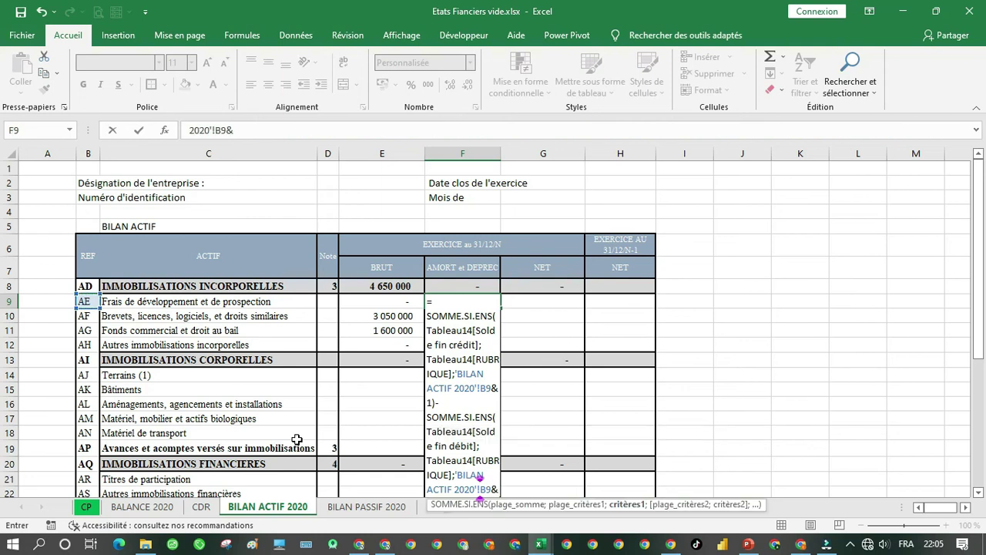
{"action": "type", "text": "1)"}
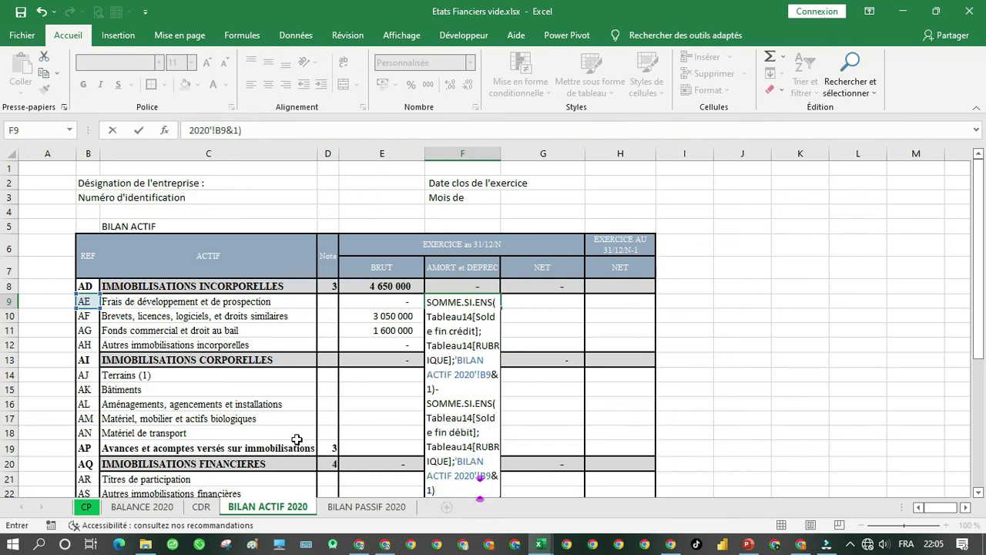
{"action": "key", "text": "Return"}
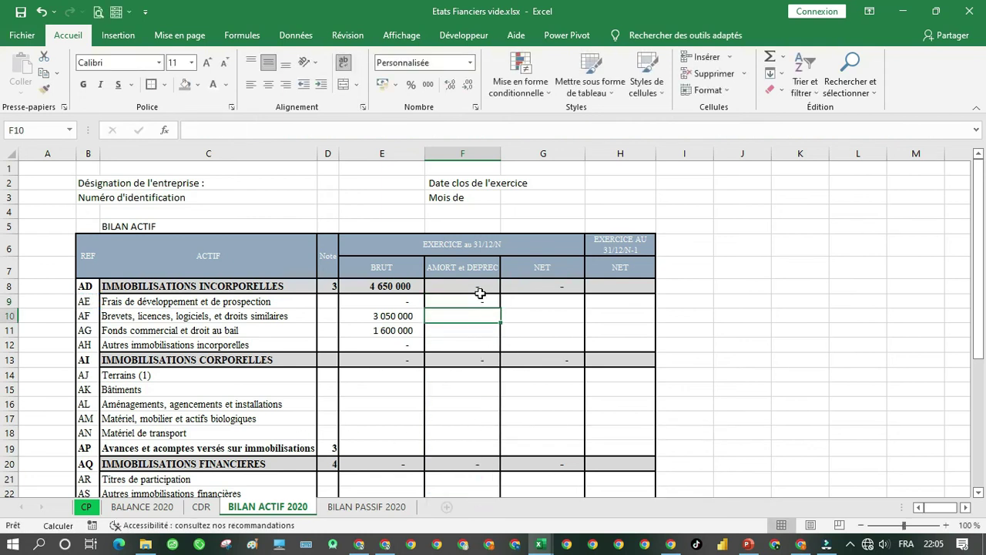
Calculate the NET amount for Frais de développement et de prospection in G9 with =E9-F9.
{"action": "left_click", "coordinate": [527, 305]}
{"action": "type", "text": "="}
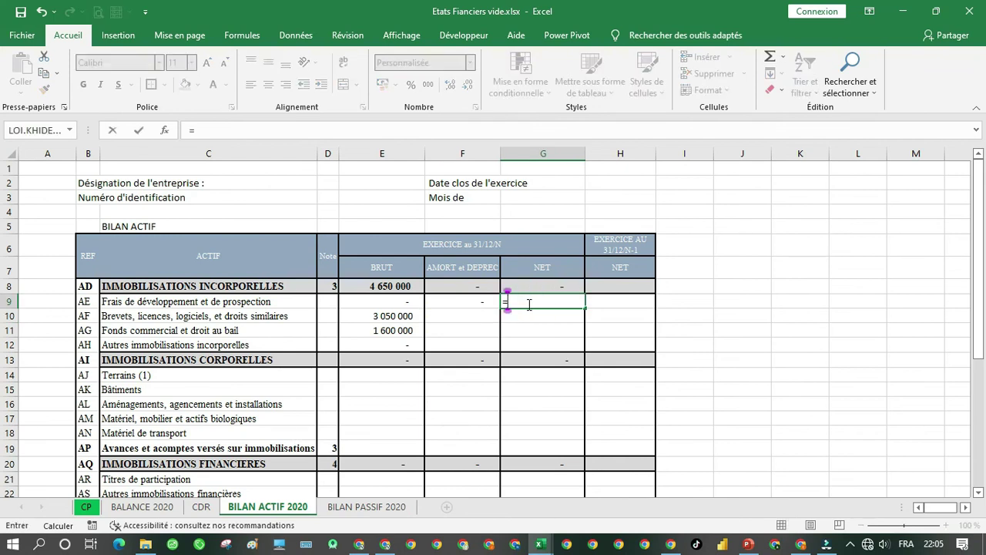
{"action": "left_click", "coordinate": [389, 303]}
{"action": "type", "text": "-"}
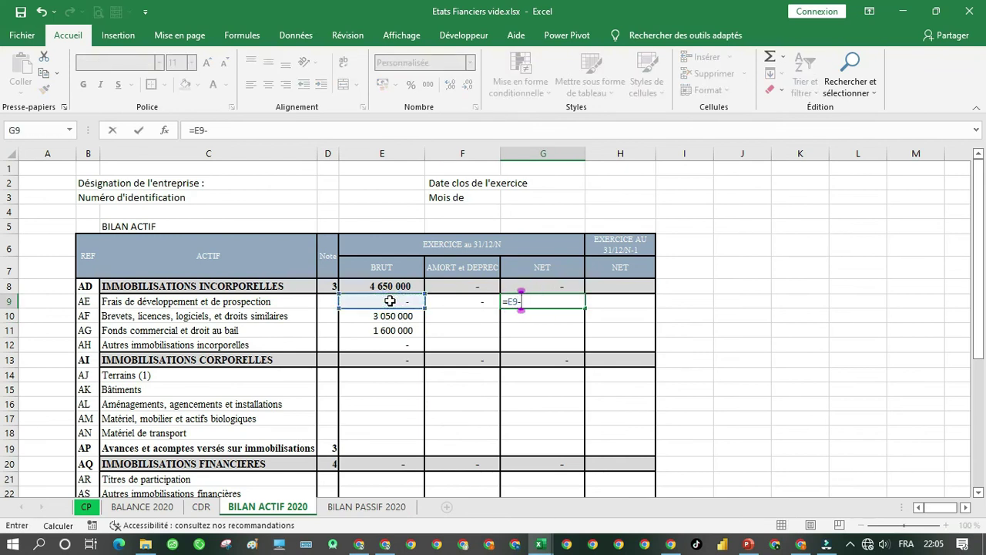
{"action": "left_click", "coordinate": [461, 300]}
{"action": "key", "text": "Return"}
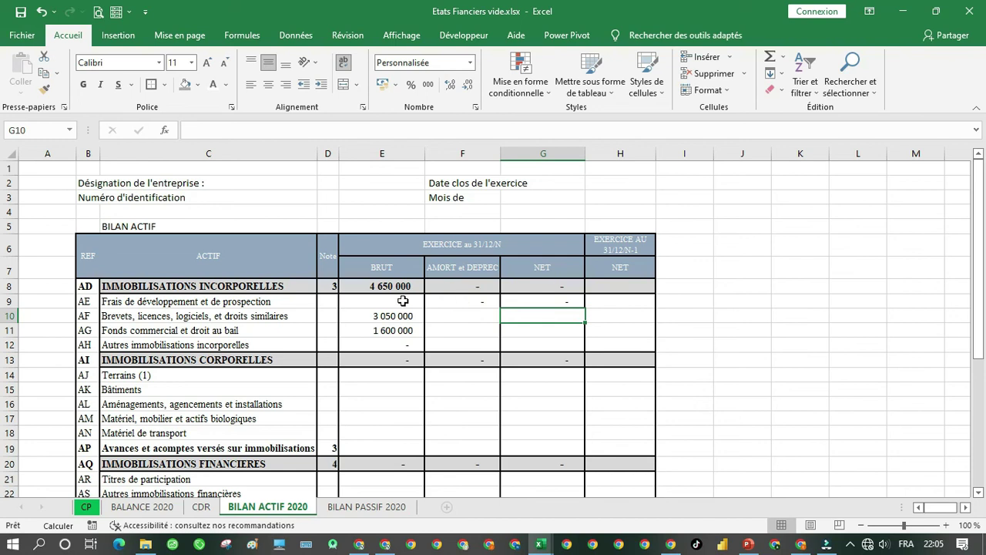
Copy the BRUT, AMORT et DEPREC and NET formulas from E9:G9 into E10:G12.
{"action": "left_click_drag", "start_coordinate": [402, 300], "coordinate": [558, 296]}
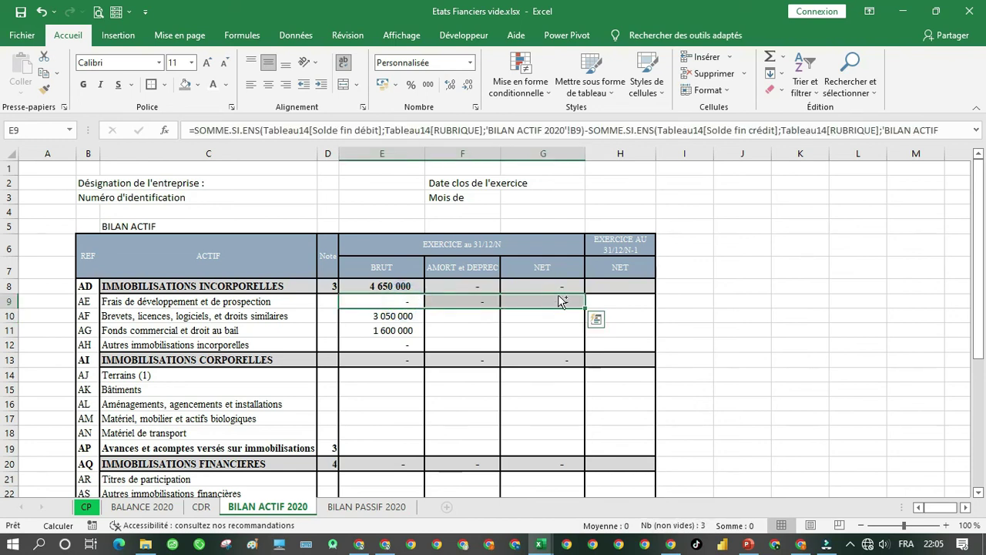
{"action": "key", "text": "ctrl+c"}
{"action": "left_click_drag", "start_coordinate": [391, 322], "coordinate": [547, 346]}
{"action": "key", "text": "ctrl+v"}
{"action": "key", "text": "Escape"}
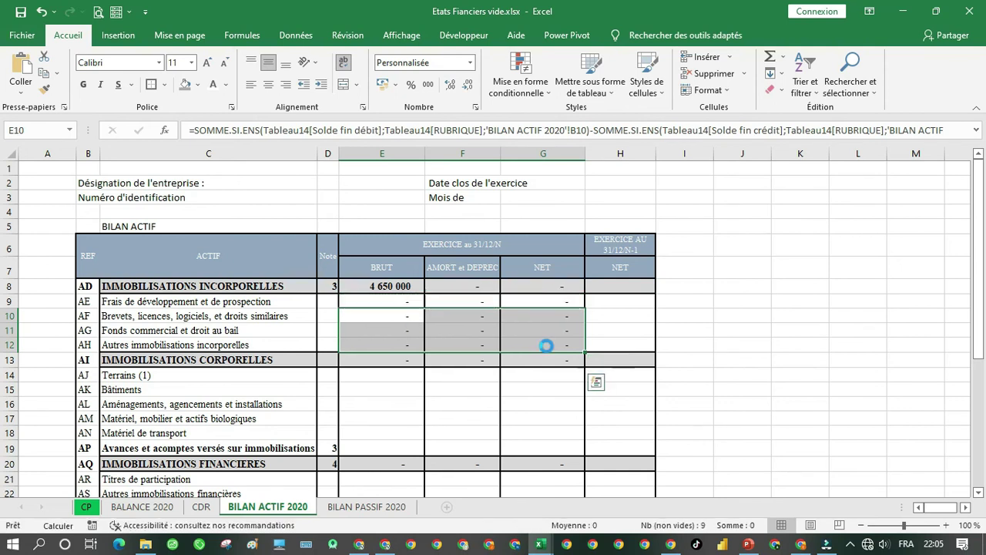
Copy the E9:G9 formulas into the Immobilisations corporelles rows E14:G19 and the Immobilisations financières rows E21:G22.
{"action": "left_click_drag", "start_coordinate": [408, 299], "coordinate": [566, 303]}
{"action": "key", "text": "ctrl+c"}
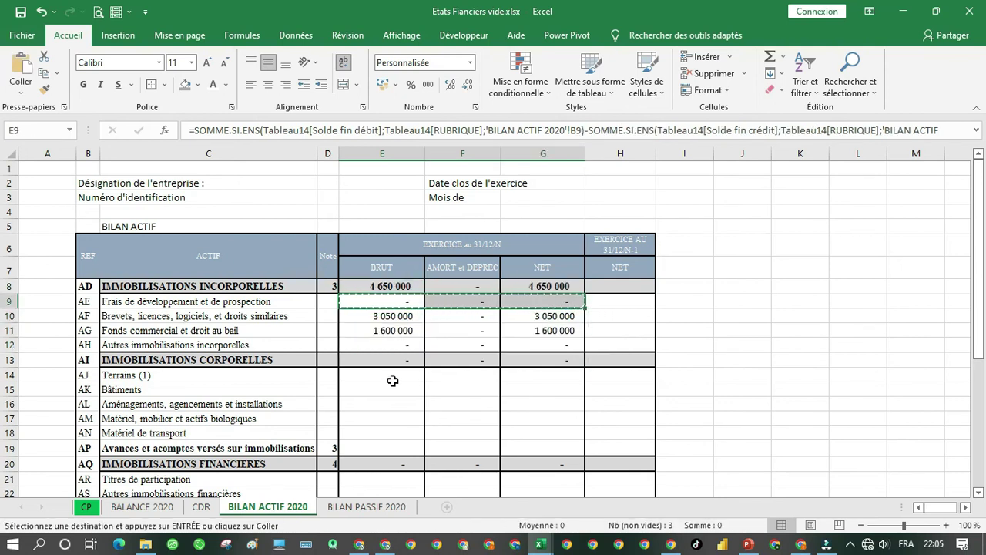
{"action": "mouse_move", "coordinate": [393, 381]}
{"action": "left_mouse_down"}
{"action": "mouse_move", "coordinate": [531, 387]}
{"action": "mouse_move", "coordinate": [553, 448]}
{"action": "left_mouse_up"}
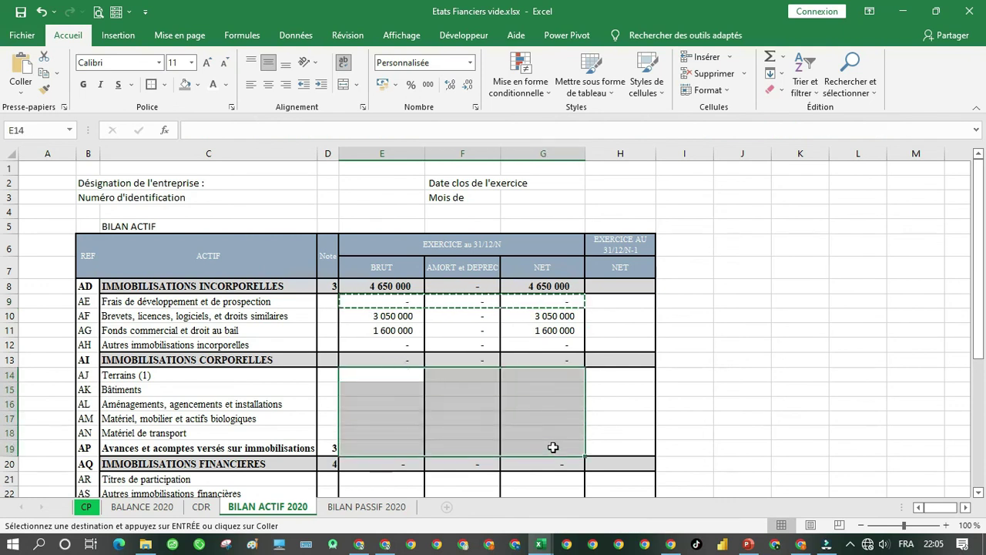
{"action": "key", "text": "ctrl+v"}
{"action": "left_click_drag", "start_coordinate": [400, 486], "coordinate": [546, 376]}
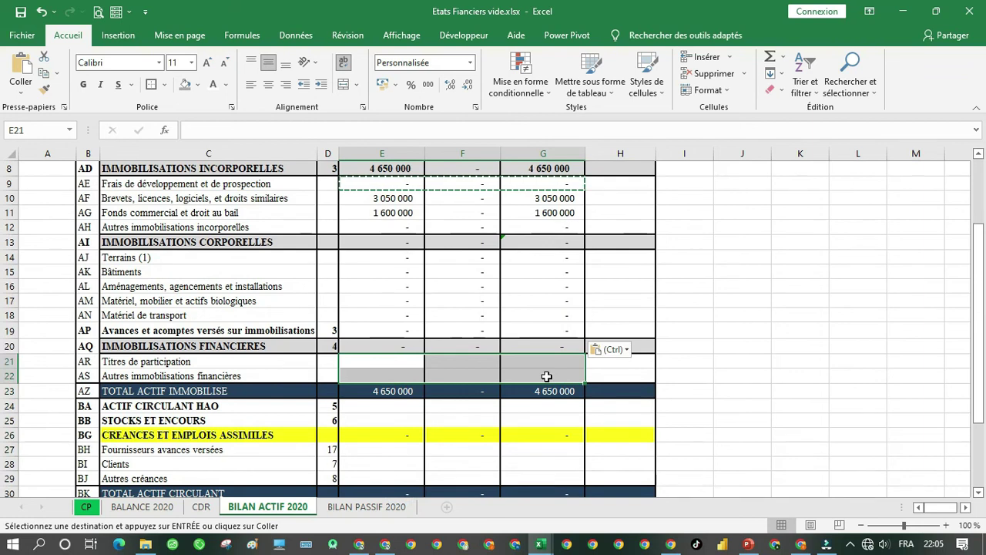
{"action": "key", "text": "ctrl+v"}
Paste the E9:G9 formulas into the Actif circulant HAO and Stocks rows E24:G25 and the Créances rows E27:G29.
{"action": "left_click_drag", "start_coordinate": [397, 407], "coordinate": [542, 420]}
{"action": "key", "text": "ctrl+v"}
{"action": "left_click_drag", "start_coordinate": [402, 446], "coordinate": [510, 492]}
{"action": "key", "text": "ctrl+v"}
{"action": "key", "text": "ctrl+v"}
Paste the E9:G9 formulas into the Trésorerie-Actif rows E31:G33 and the Ecart de conversion-Actif row E35:G35.
{"action": "left_click_drag", "start_coordinate": [382, 397], "coordinate": [558, 416]}
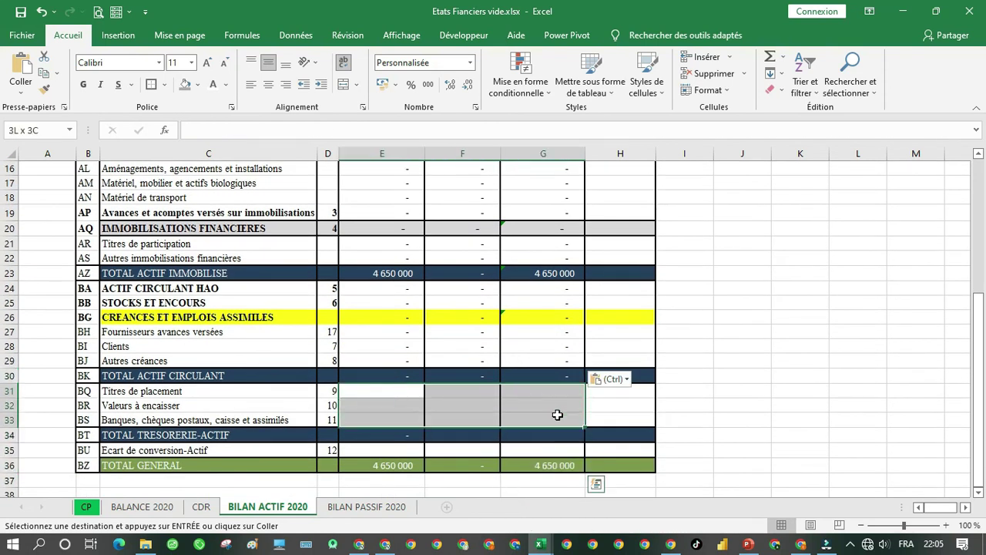
{"action": "key", "text": "ctrl+v"}
{"action": "left_click_drag", "start_coordinate": [397, 447], "coordinate": [574, 448]}
{"action": "key", "text": "Return"}
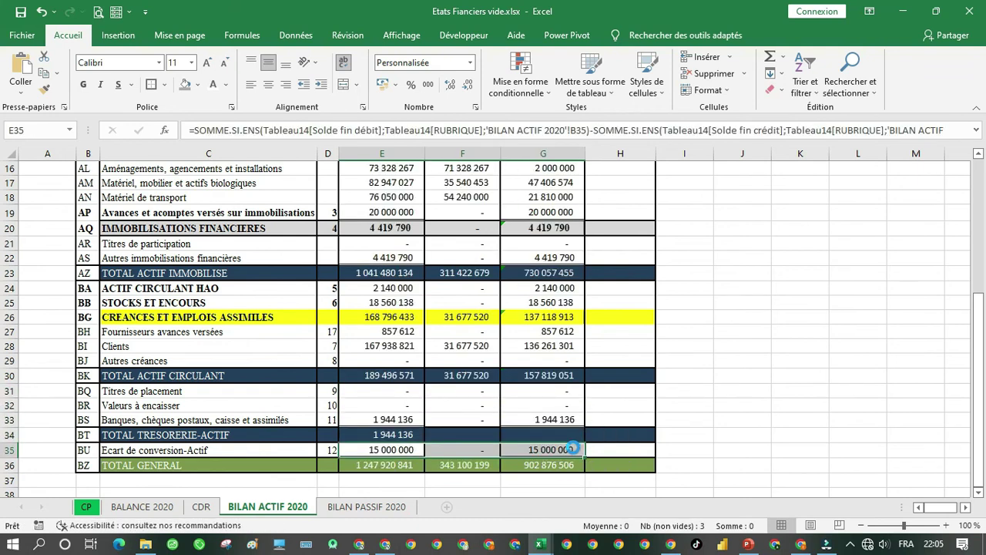
{"action": "left_click", "coordinate": [749, 432]}
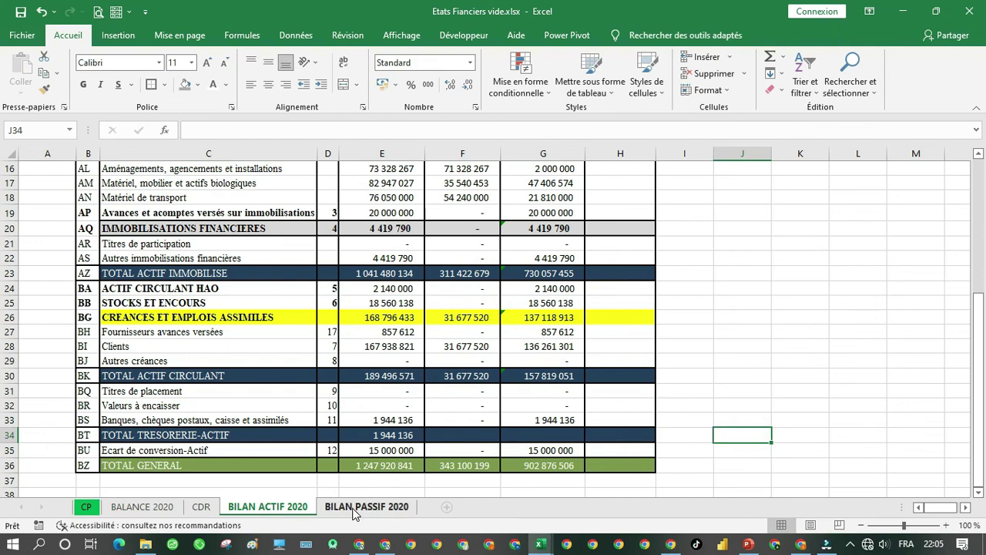
On BILAN PASSIF 2020, begin the Capital formula in E8 with SOMME.SI.ENS summing BALANCE 2020's Solde fin crédit, with RUBRIQUE as the criteria range.
{"action": "left_click", "coordinate": [355, 507]}
{"action": "left_click", "coordinate": [465, 291]}
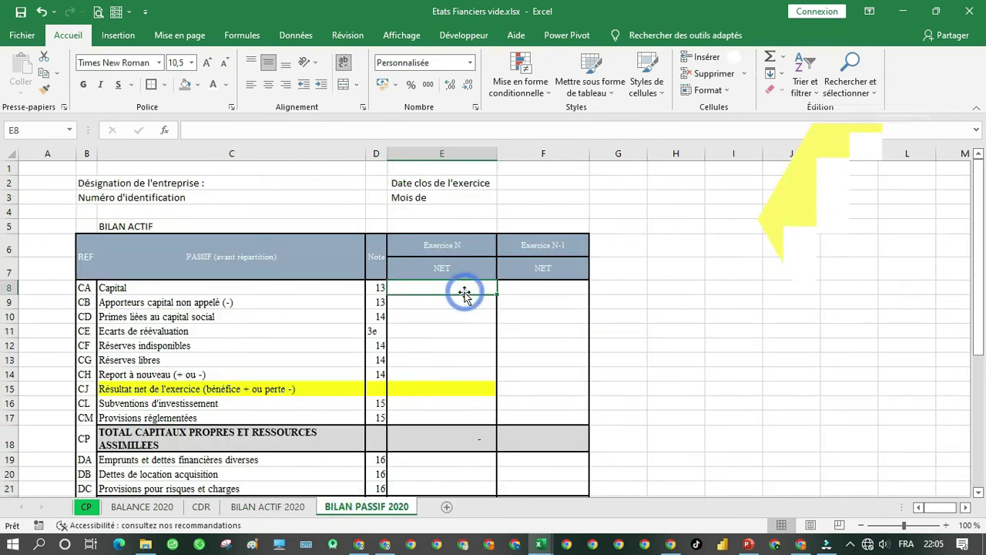
{"action": "type", "text": "=som"}
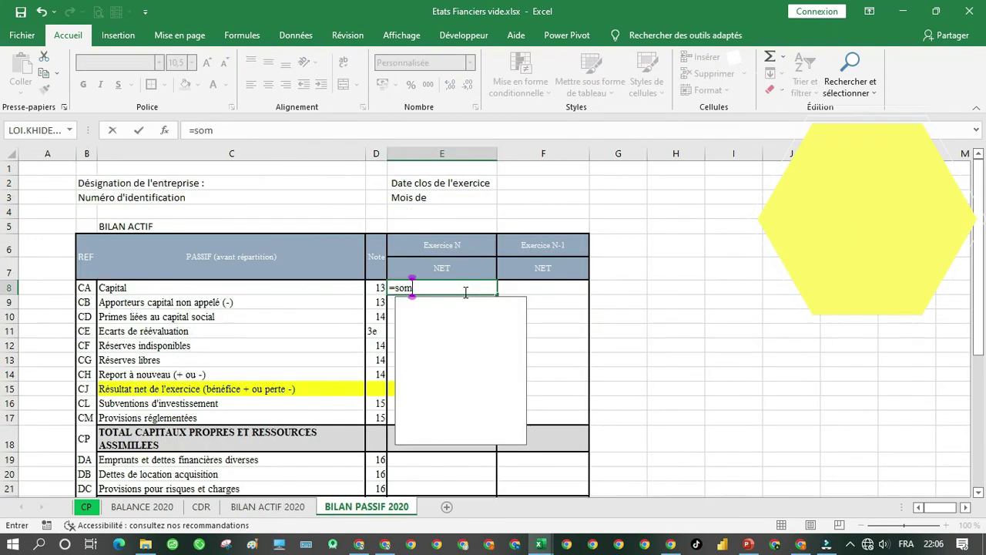
{"action": "key", "text": "Down"}
{"action": "key", "text": "Down"}
{"action": "key", "text": "Down"}
{"action": "key", "text": "Down"}
{"action": "key", "text": "Down"}
{"action": "key", "text": "Tab"}
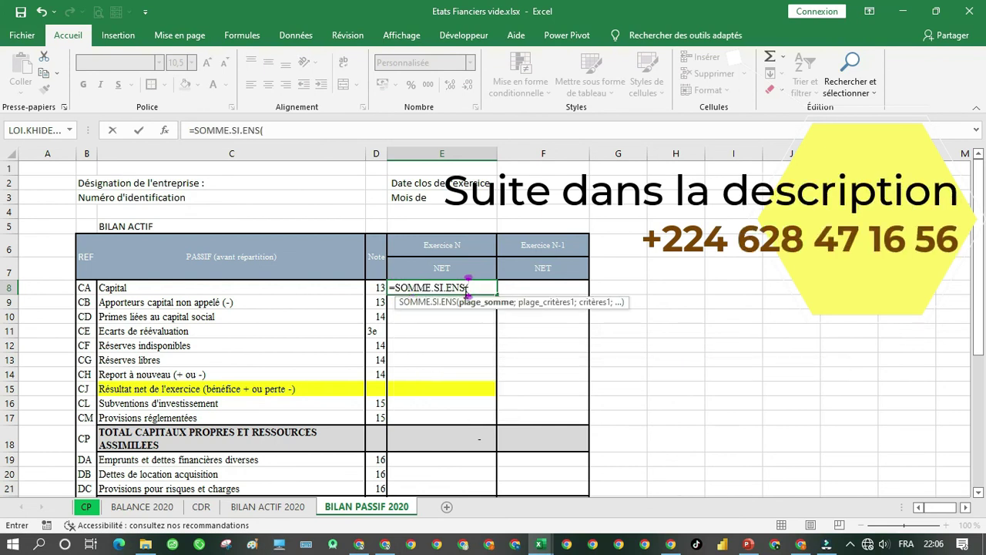
{"action": "left_click", "coordinate": [176, 508]}
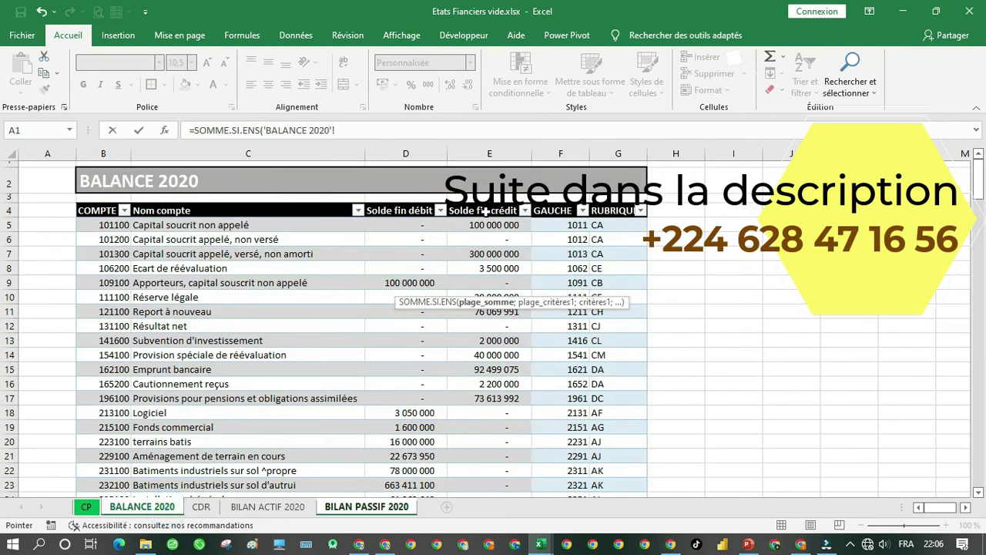
{"action": "left_click", "coordinate": [482, 207]}
{"action": "type", "text": ";"}
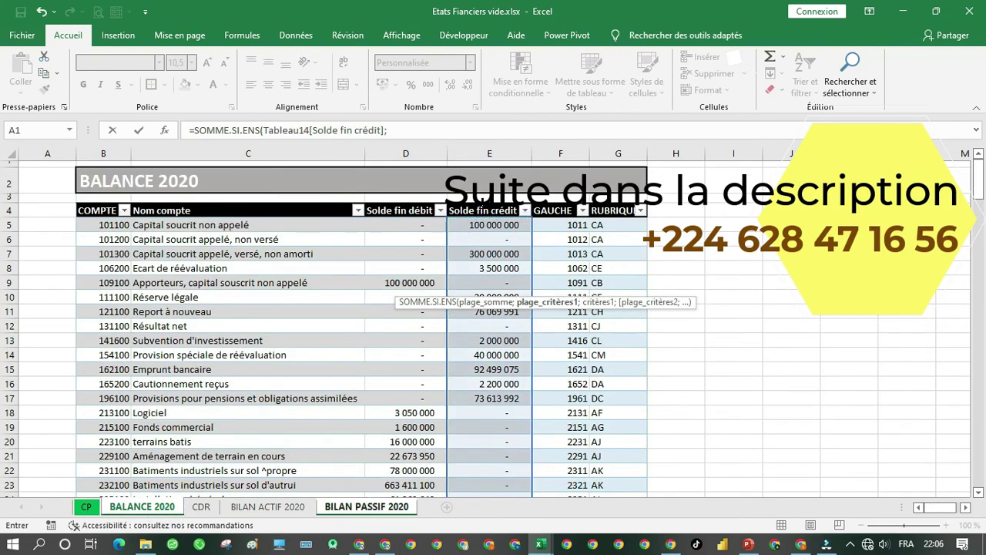
{"action": "left_click", "coordinate": [626, 204]}
{"action": "type", "text": ";"}
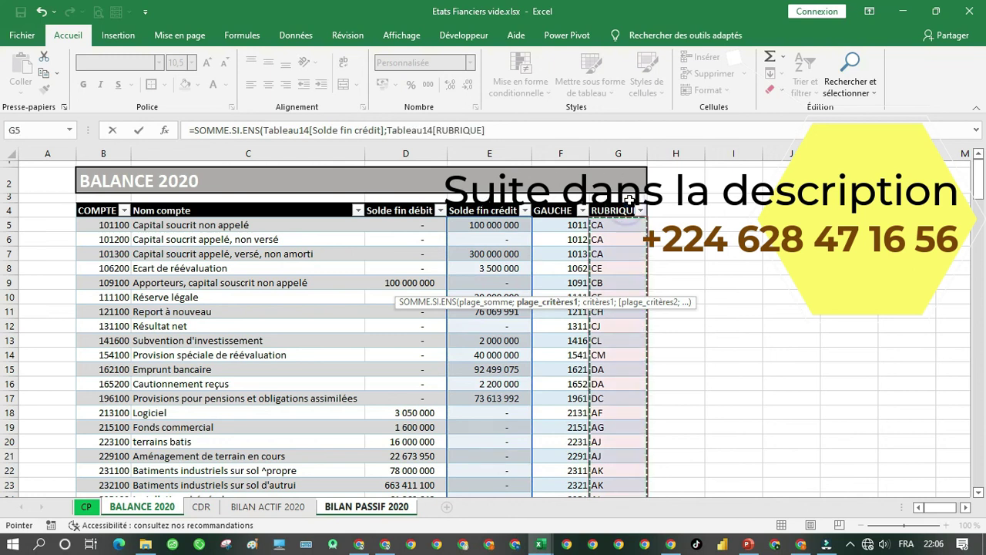